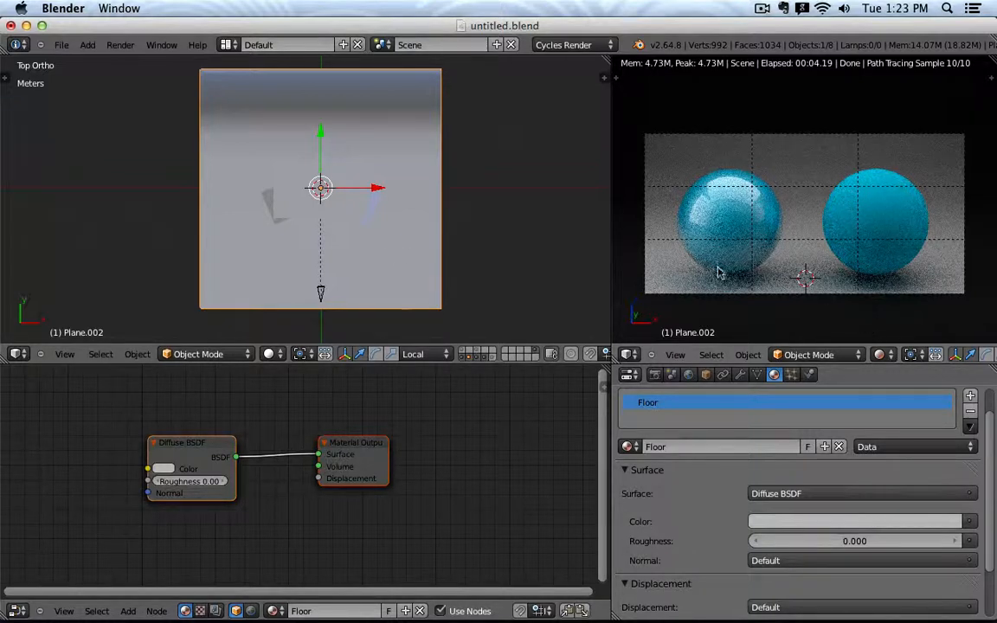
Enter Edit Mode on the curved floor plane.
{"action": "middle_click_drag", "start_coordinate": [430, 236], "coordinate": [367, 160]}
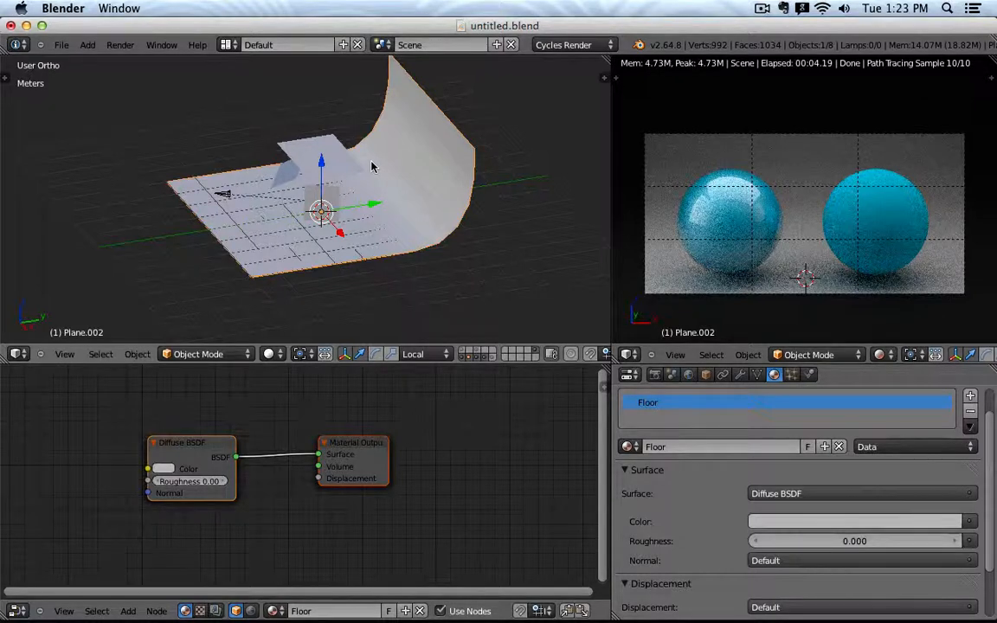
{"action": "key", "text": "Tab"}
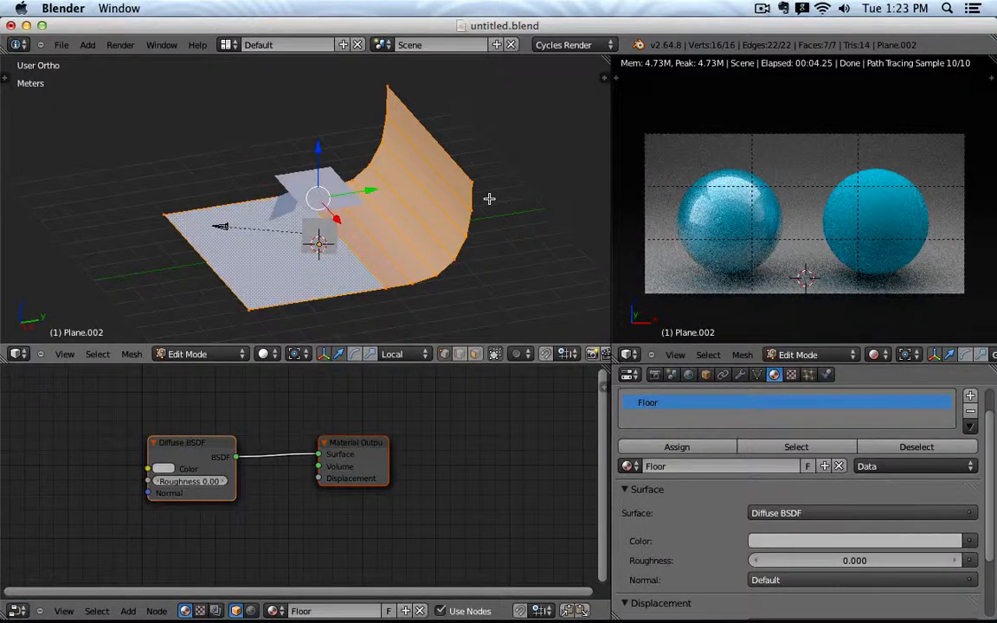
Switch to Chrome and examine the unfolded toothpick box among the "packaging unfold" image results.
{"action": "key", "text": "super+Tab"}
{"action": "key", "text": "super+Tab"}
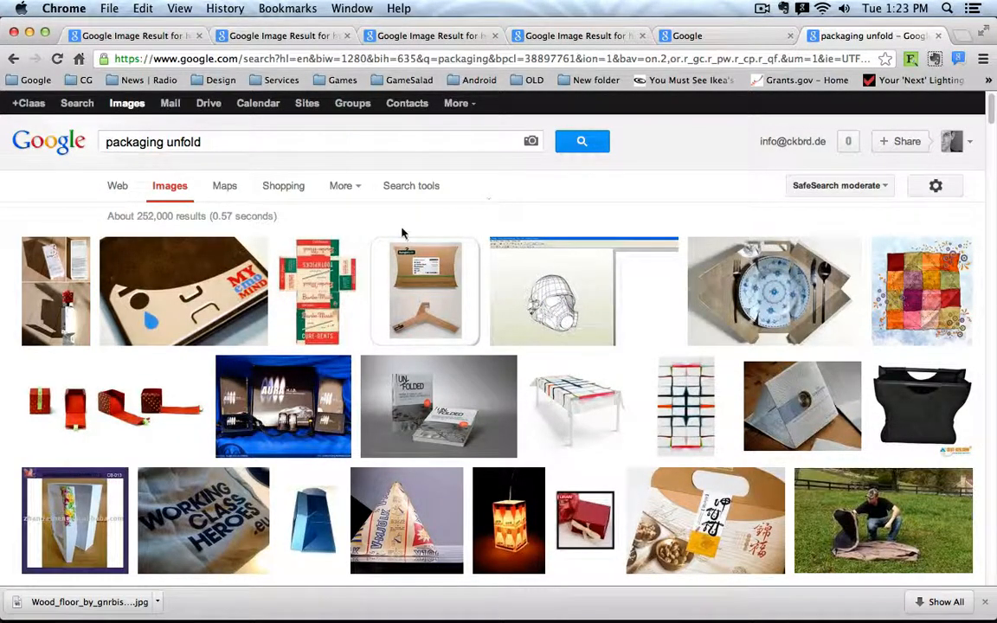
{"action": "mouse_move", "coordinate": [126, 389]}
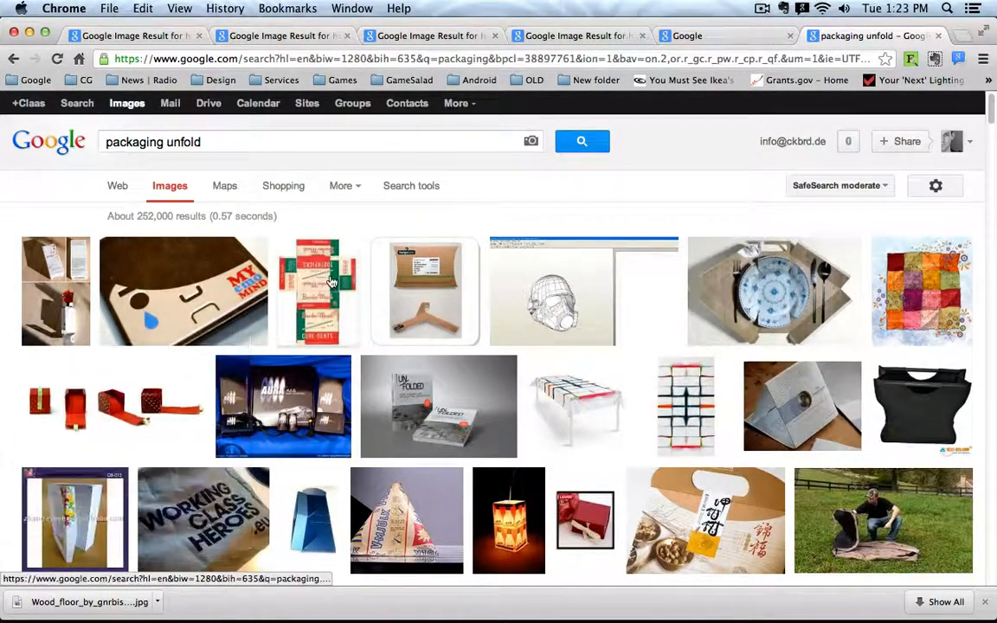
{"action": "mouse_move", "coordinate": [375, 340]}
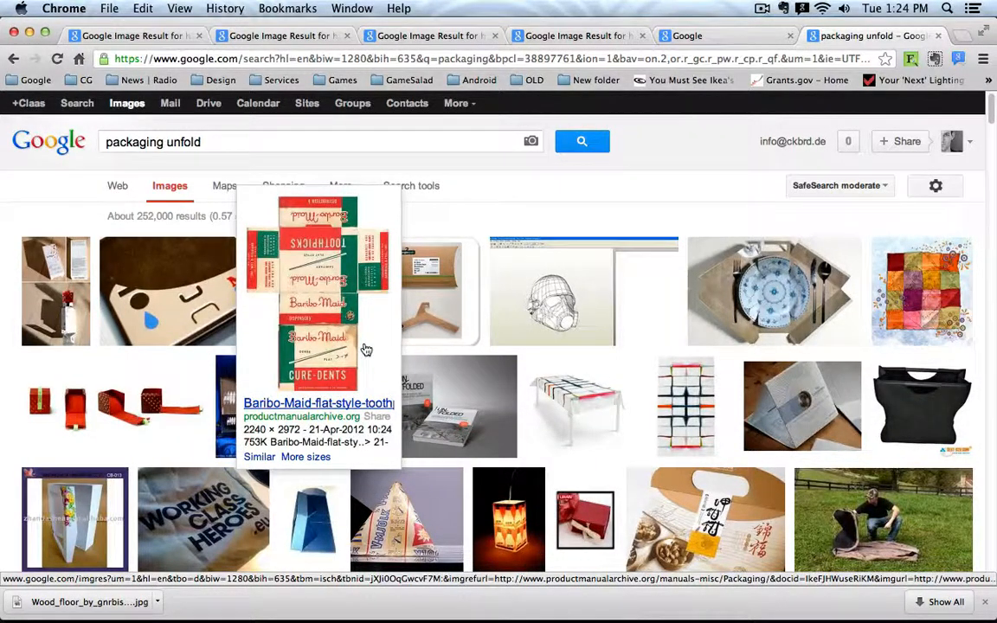
{"action": "scroll", "coordinate": [295, 340], "scroll_direction": "down", "scroll_amount": 3}
{"action": "scroll", "coordinate": [294, 340], "scroll_direction": "up", "scroll_amount": 3}
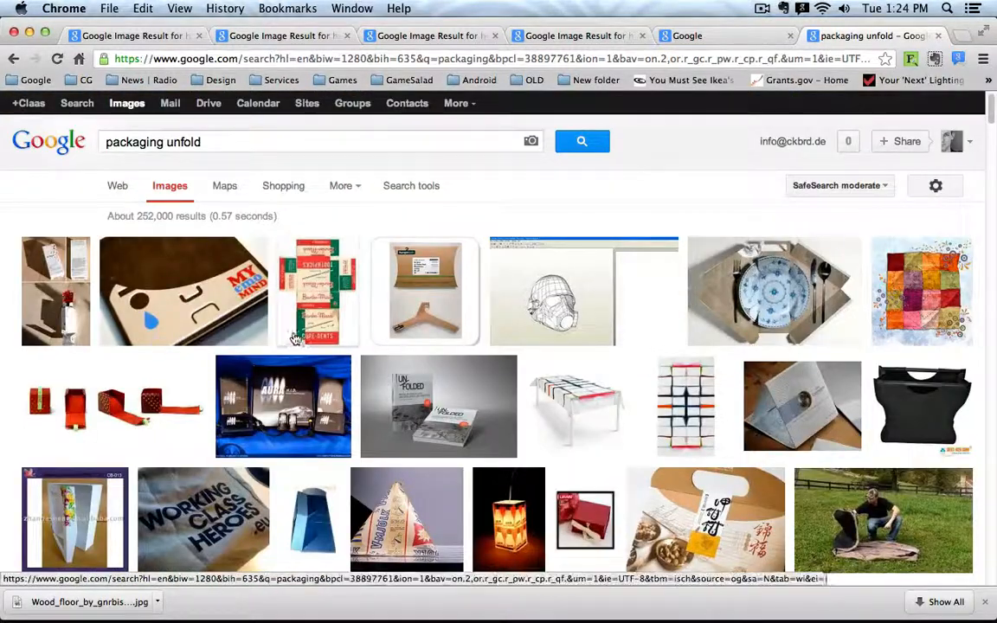
{"action": "mouse_move", "coordinate": [294, 337]}
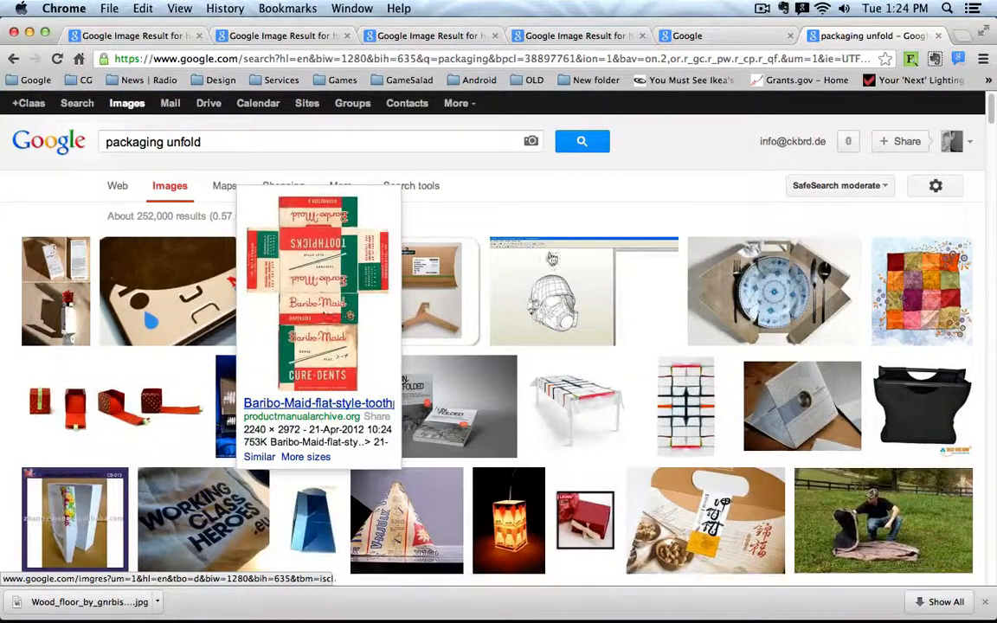
Search Google for "wood floor texture" from the blank Google page.
{"action": "left_click", "coordinate": [651, 41]}
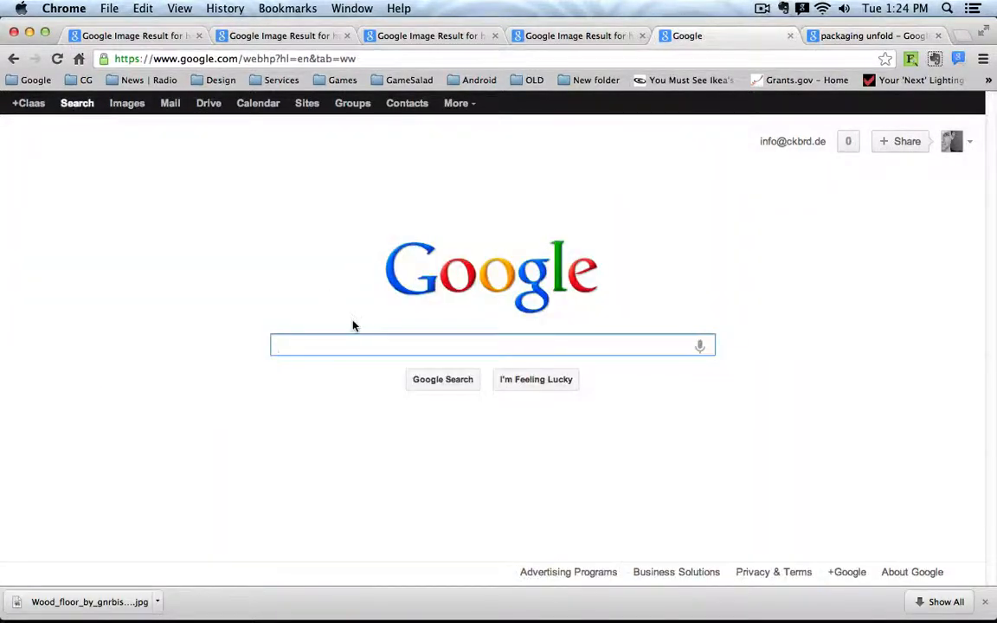
{"action": "type", "text": "wood"}
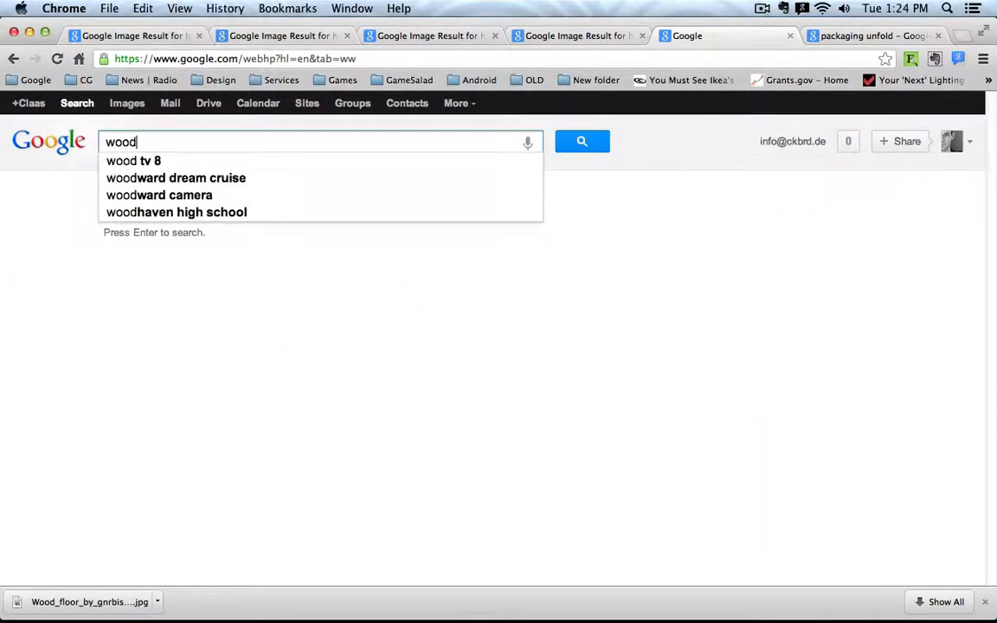
{"action": "type", "text": " floor "}
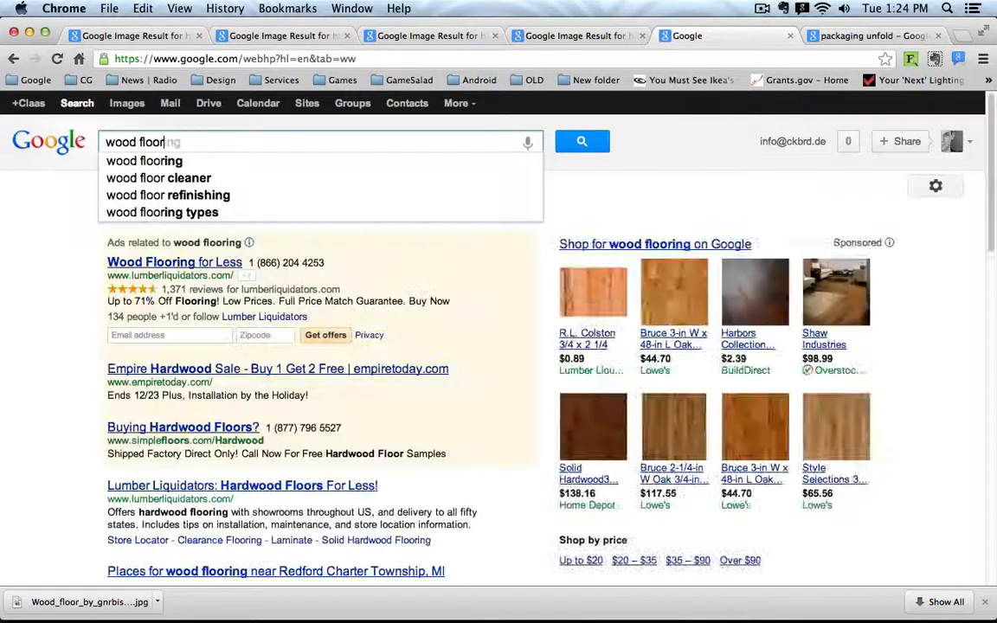
{"action": "type", "text": "texture"}
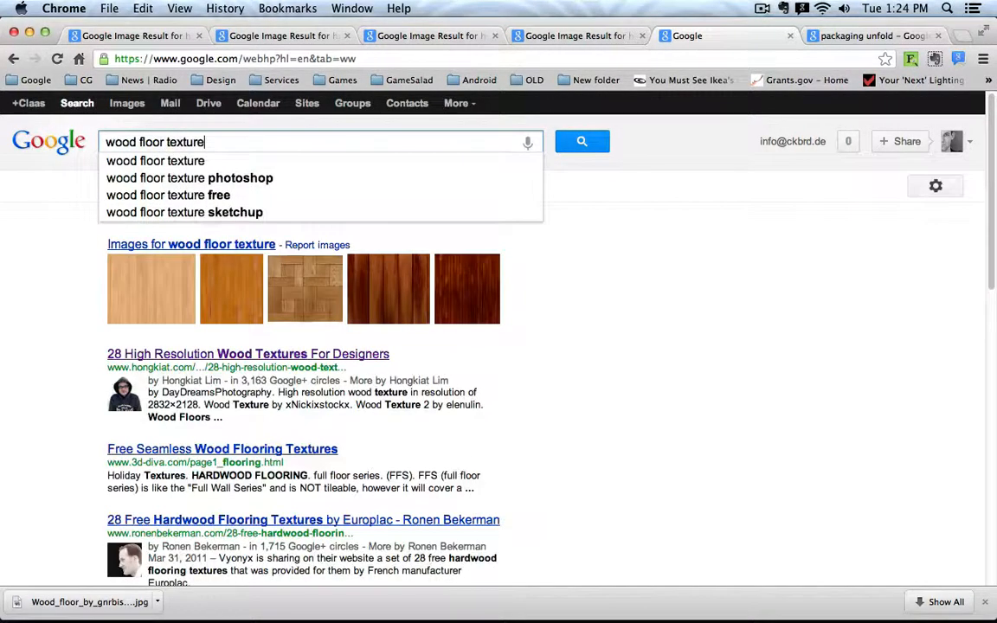
{"action": "key", "text": "Return"}
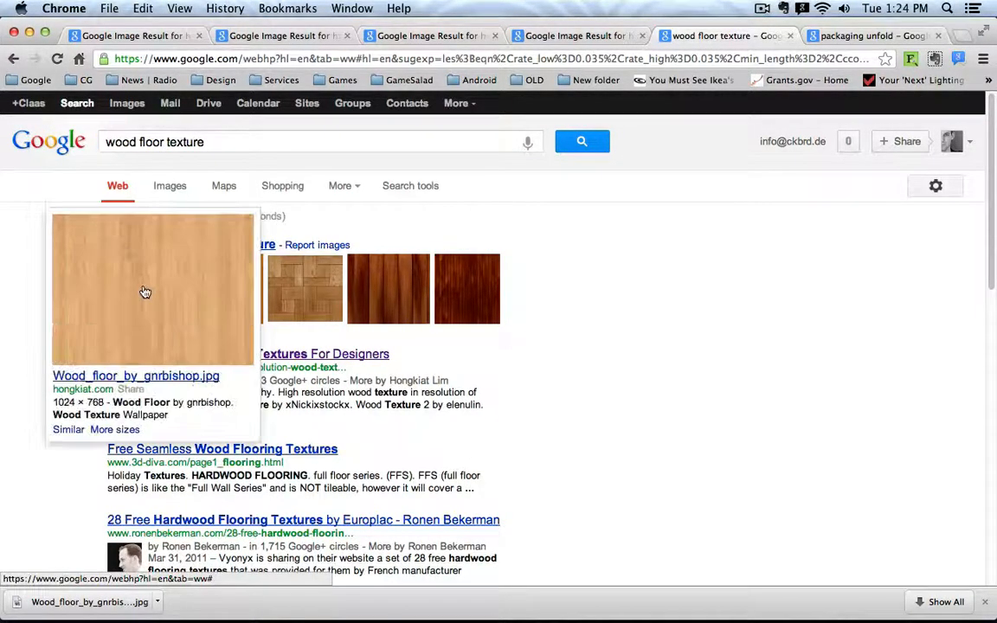
Open the light wood floor image and save it to the Desktop as Wood_floor_by_gnrbishop (1).
{"action": "left_click", "coordinate": [145, 293]}
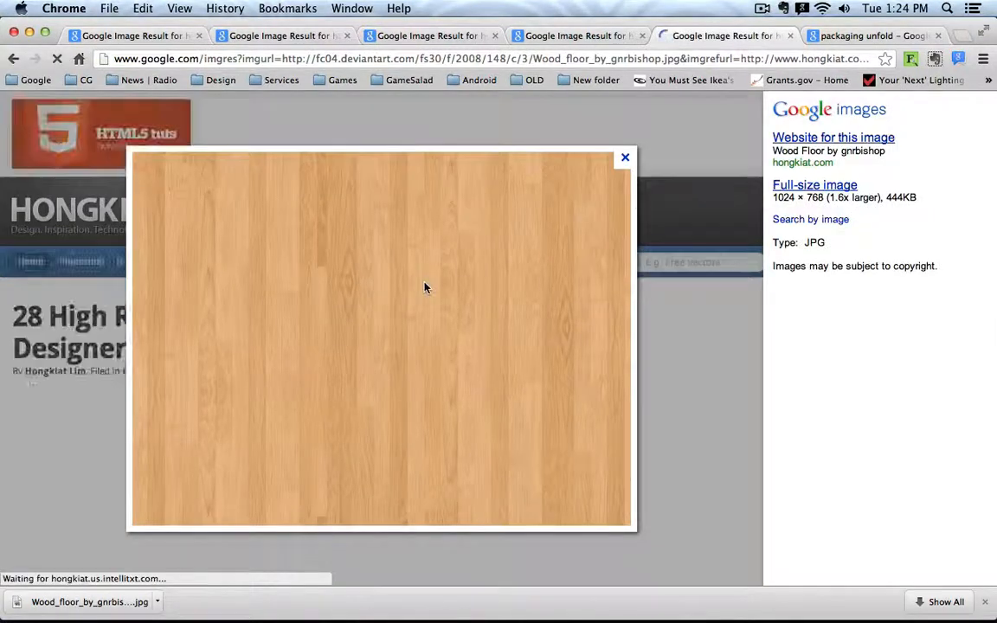
{"action": "right_click", "coordinate": [339, 265]}
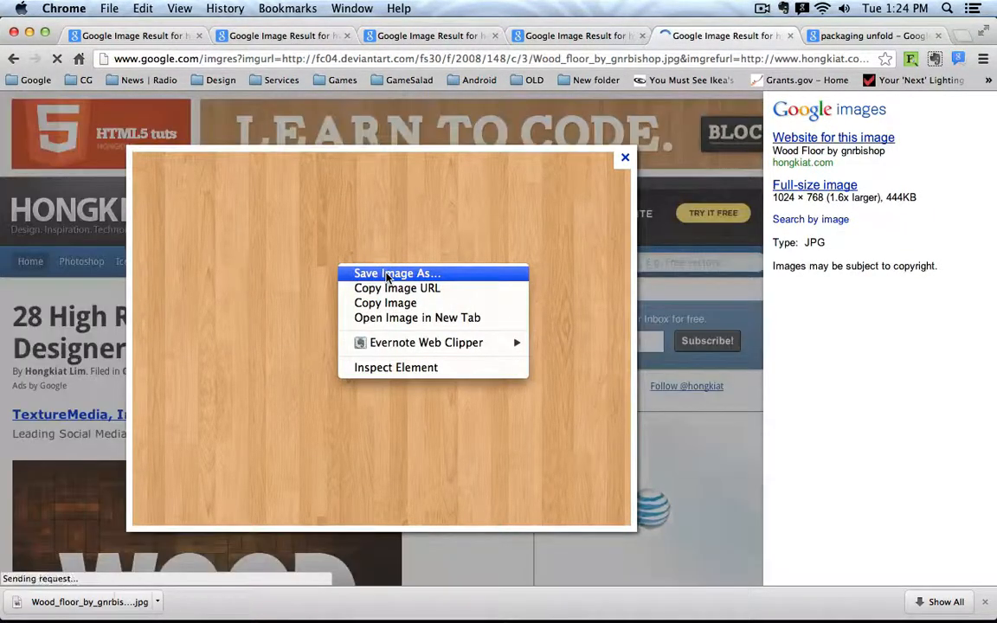
{"action": "left_click", "coordinate": [387, 274]}
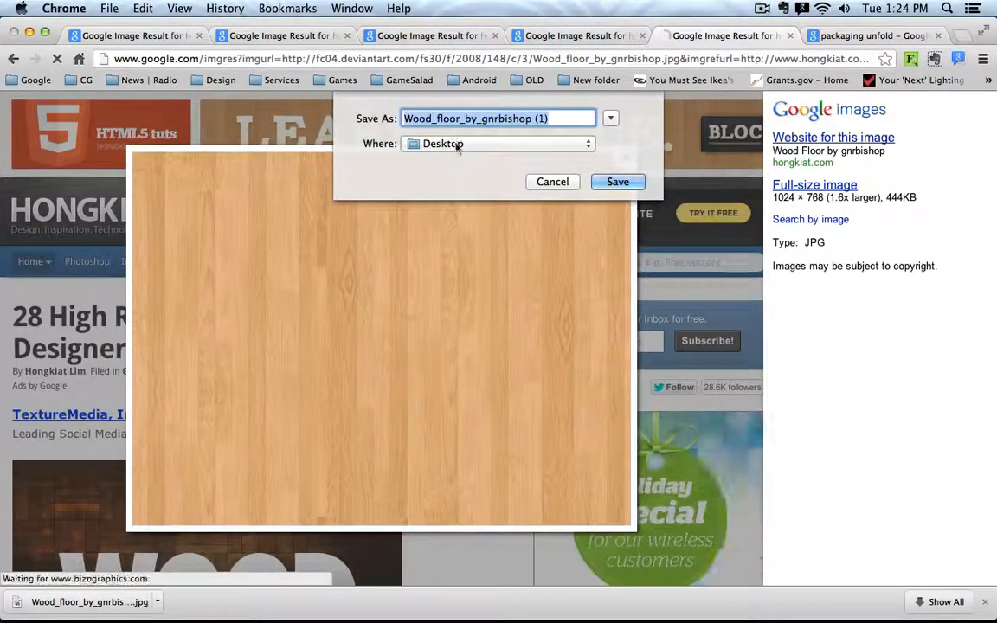
{"action": "left_click", "coordinate": [637, 182]}
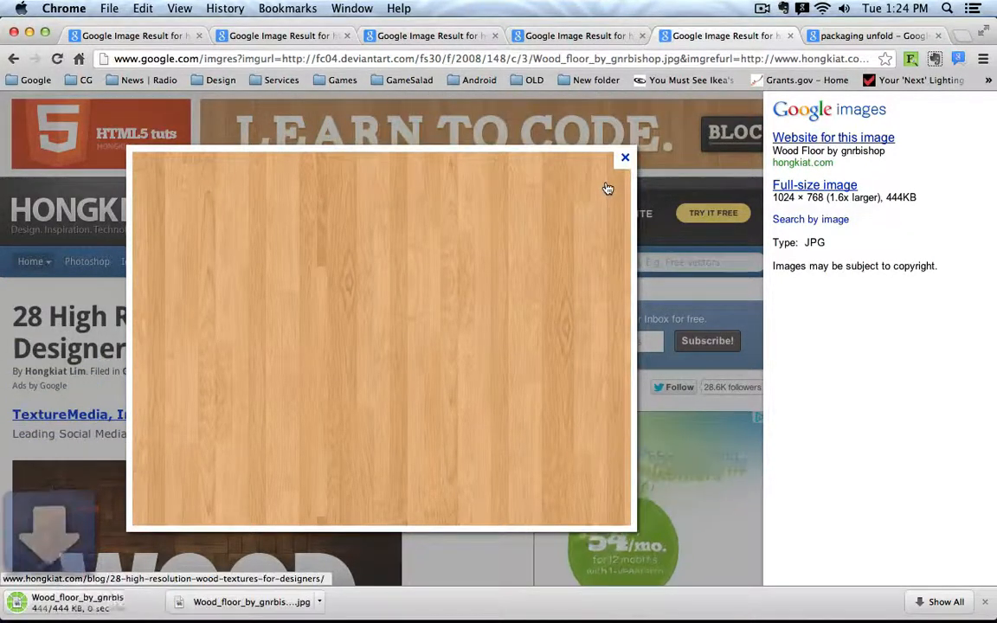
Switch back to Blender and change the large 3D View above the node editor to the UV/Image Editor.
{"action": "mouse_move", "coordinate": [242, 605]}
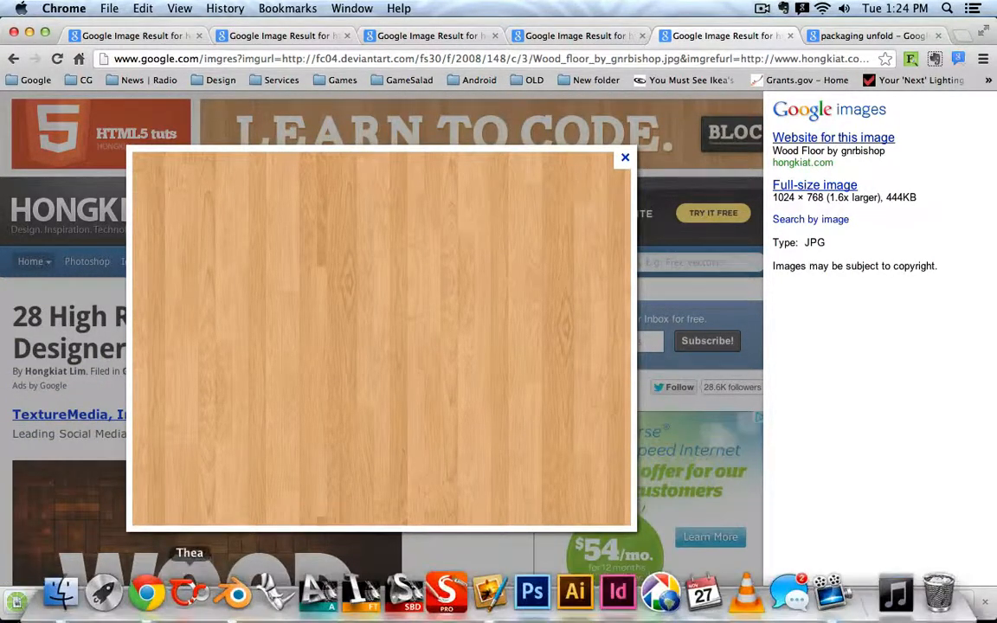
{"action": "left_click", "coordinate": [239, 596]}
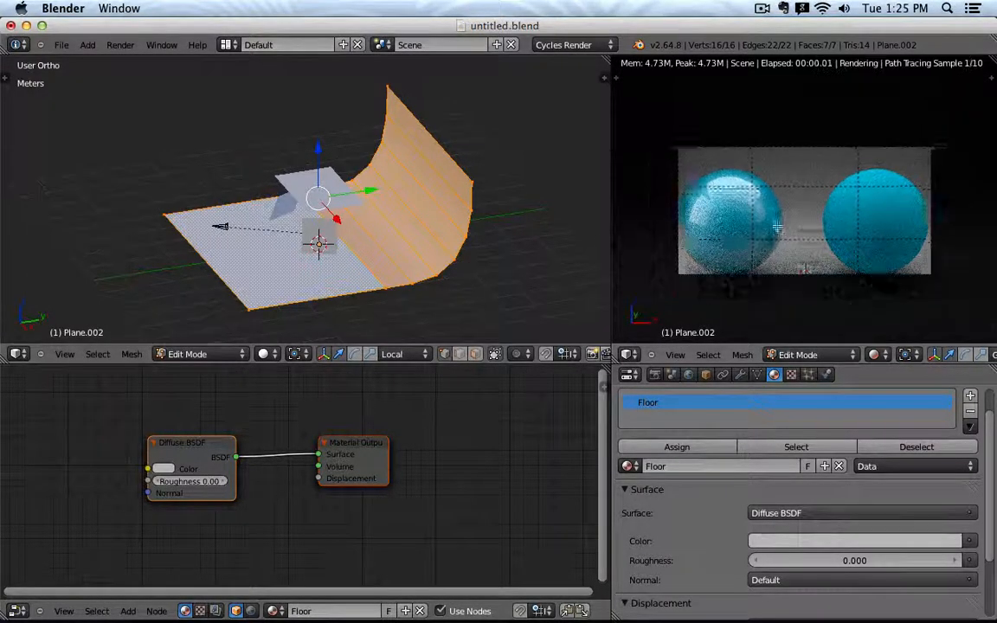
{"action": "middle_click_drag", "start_coordinate": [904, 200], "coordinate": [841, 205]}
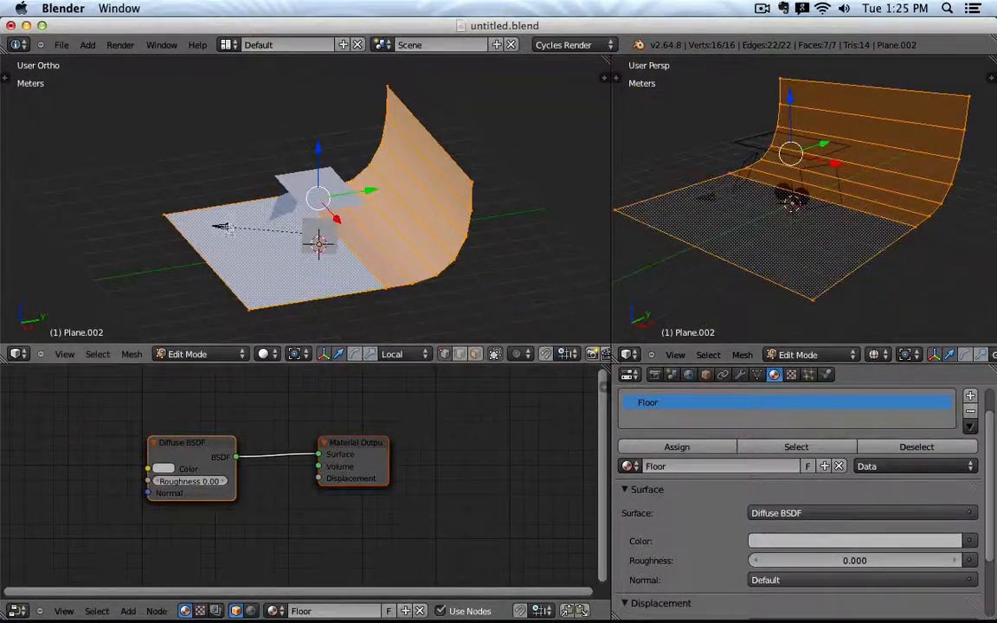
{"action": "left_click", "coordinate": [21, 354]}
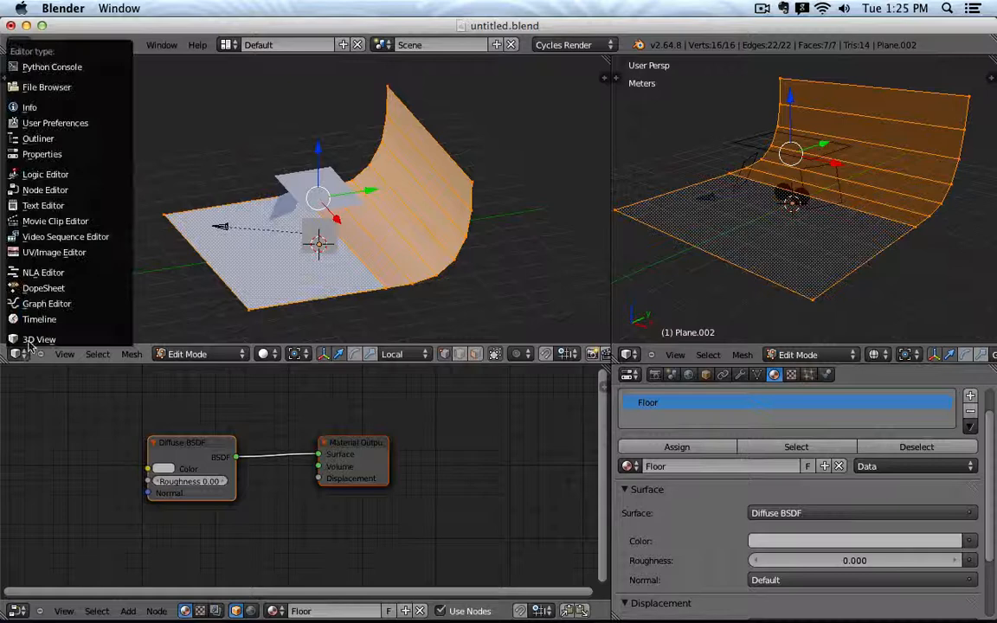
{"action": "left_click", "coordinate": [88, 253]}
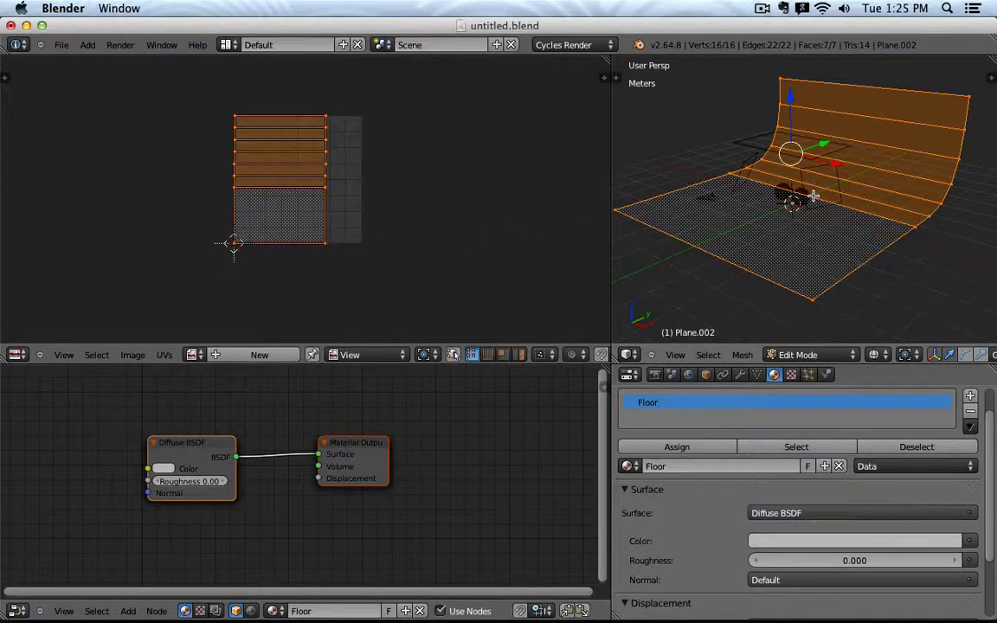
Unwrap the floor mesh, and remove the UVMap entry from its mesh data in Object Mode.
{"action": "key", "text": "u"}
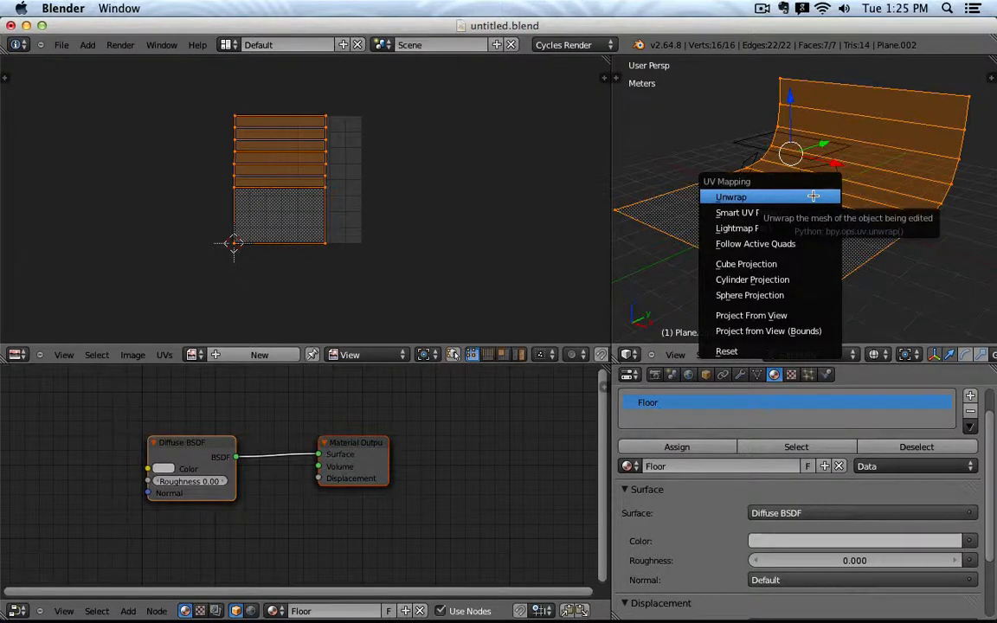
{"action": "left_click", "coordinate": [813, 196]}
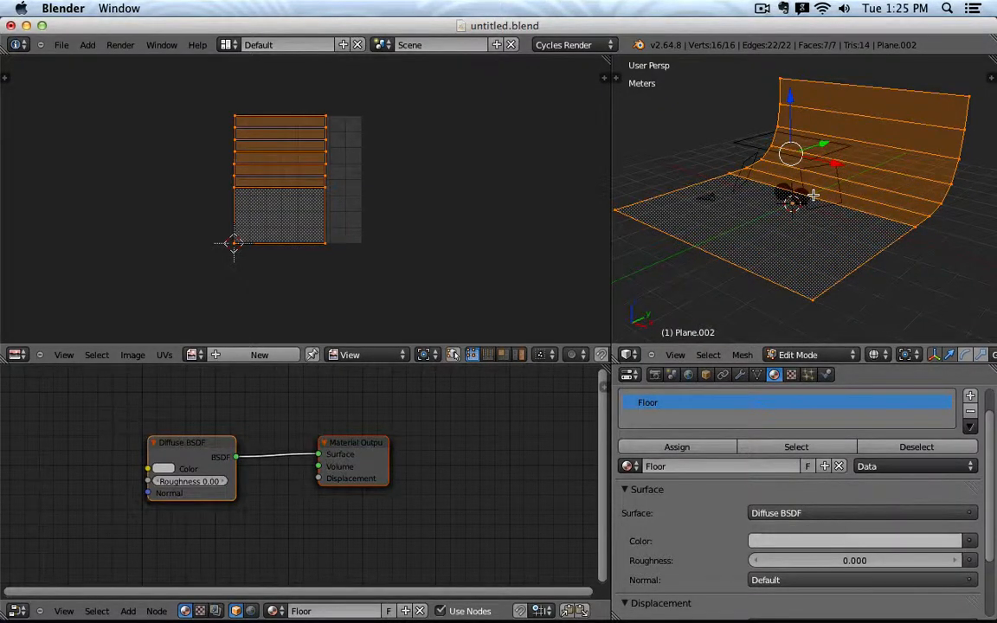
{"action": "key", "text": "Tab"}
{"action": "left_click", "coordinate": [759, 378]}
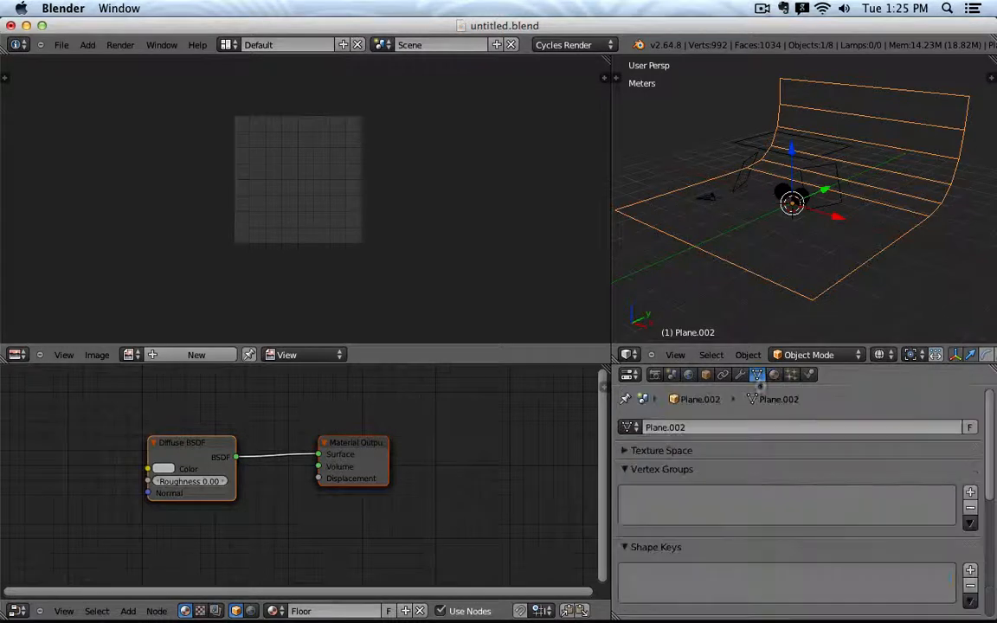
{"action": "scroll", "coordinate": [764, 436], "scroll_direction": "down", "scroll_amount": 5}
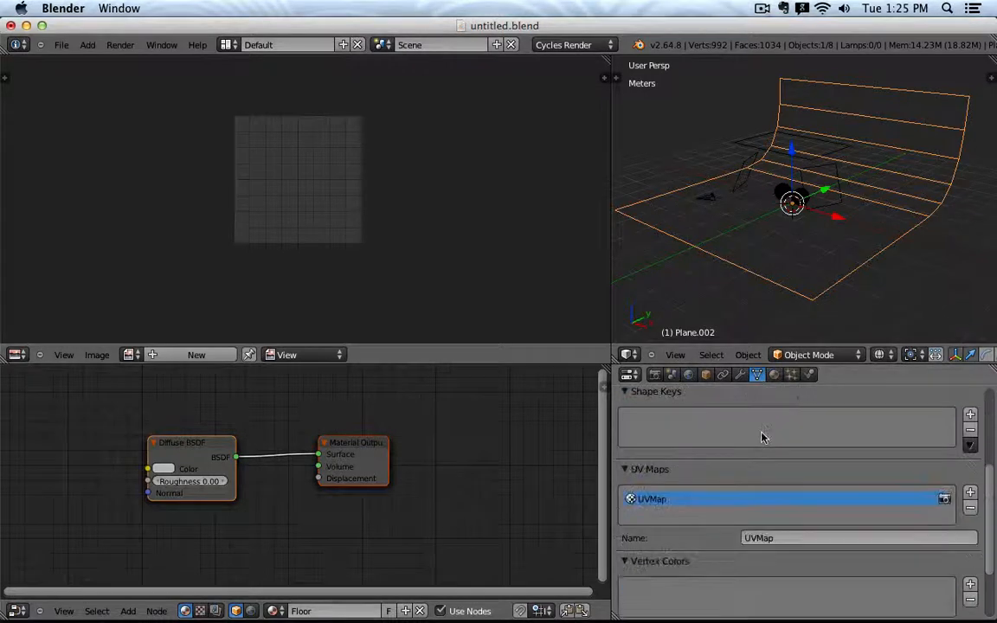
{"action": "left_click", "coordinate": [971, 509]}
Return the floor to Edit Mode and unwrap the whole mesh to generate a fresh UV map.
{"action": "key", "text": "Tab"}
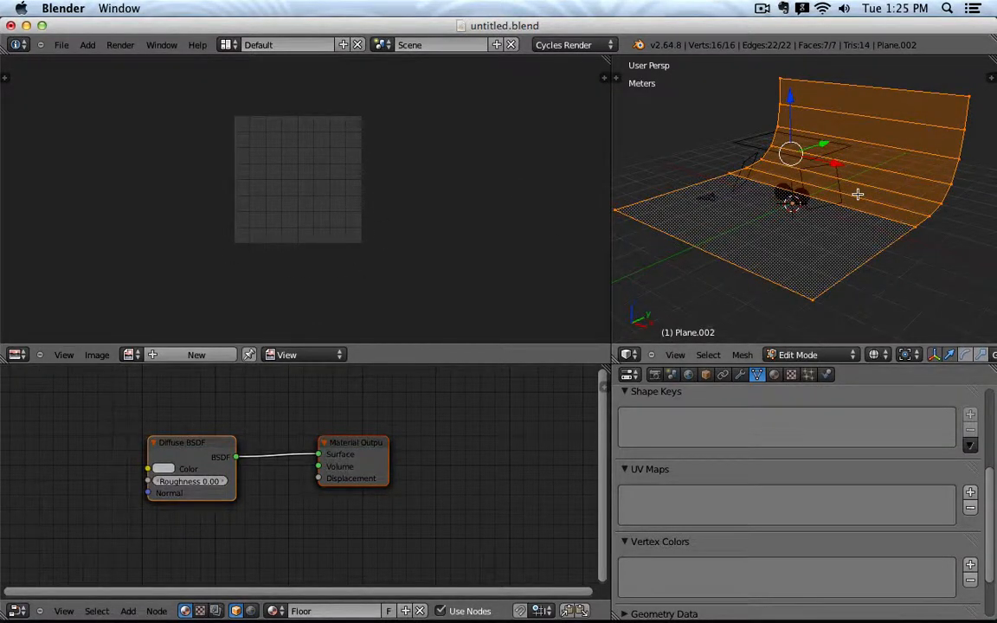
{"action": "key", "text": "u"}
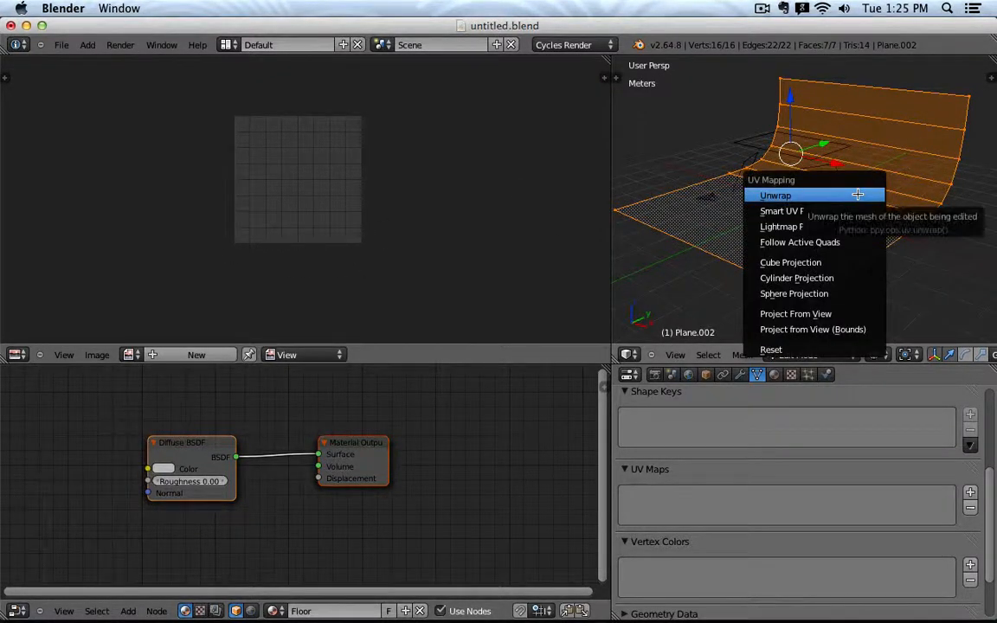
{"action": "left_click", "coordinate": [857, 195]}
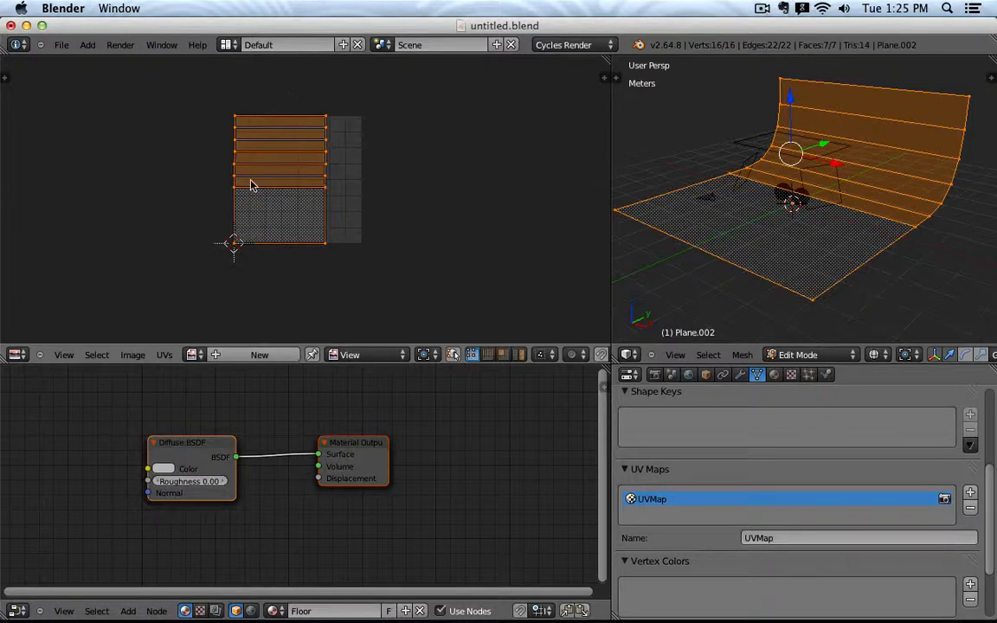
{"action": "middle_click_drag", "start_coordinate": [345, 211], "coordinate": [349, 255]}
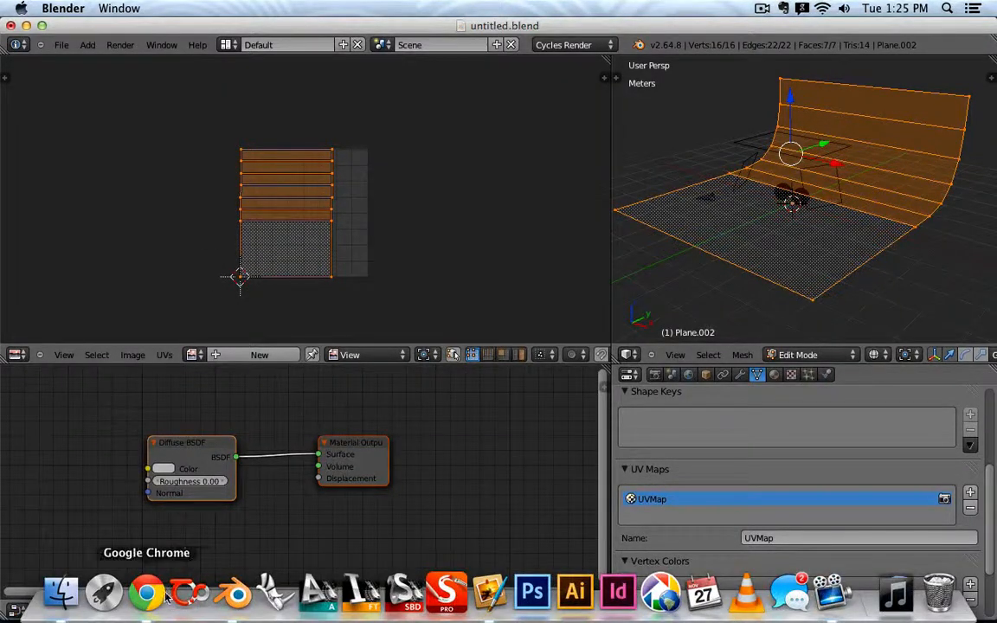
Switch to Chrome and compare the layout with the unfolded toothpick box in the "packaging unfold" results.
{"action": "left_click", "coordinate": [147, 592]}
{"action": "left_click", "coordinate": [864, 35]}
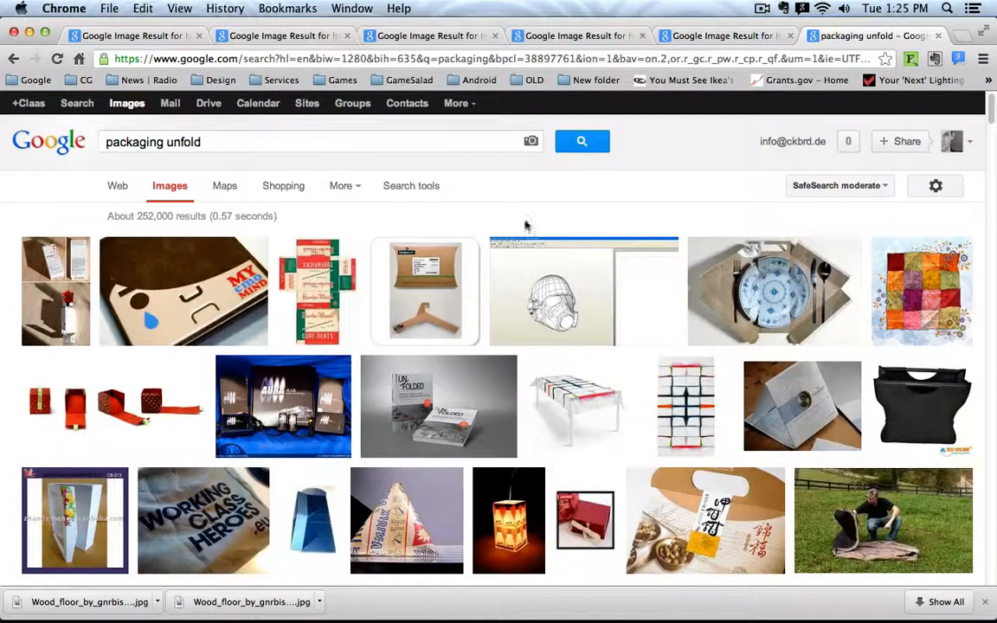
{"action": "mouse_move", "coordinate": [297, 296]}
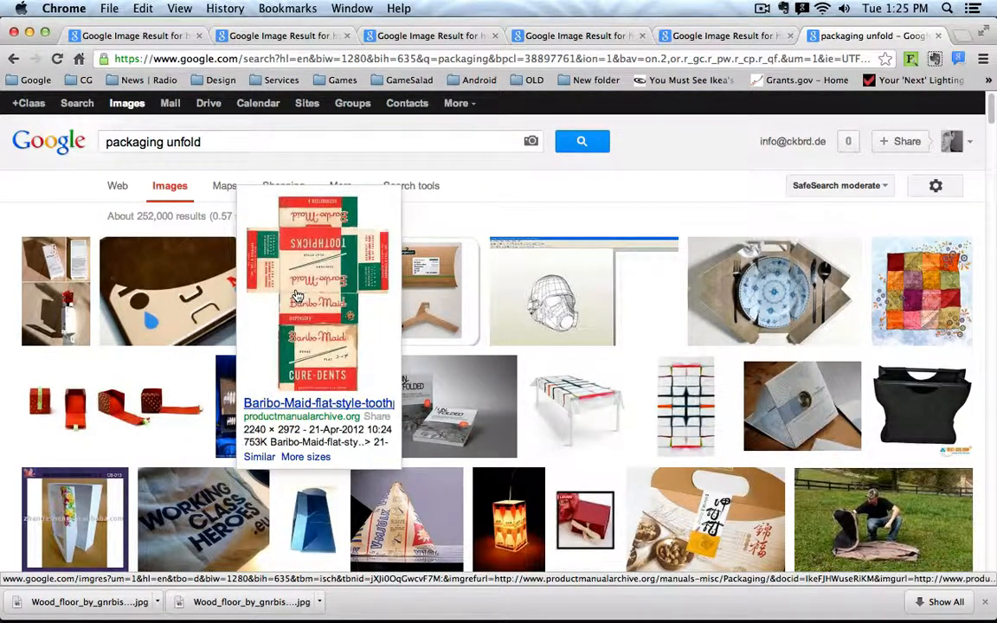
Switch back to Blender and open Wood_floor_by_gnrbishop.jpg from the Desktop as the image behind the floor's UV layout.
{"action": "key", "text": "super+Tab"}
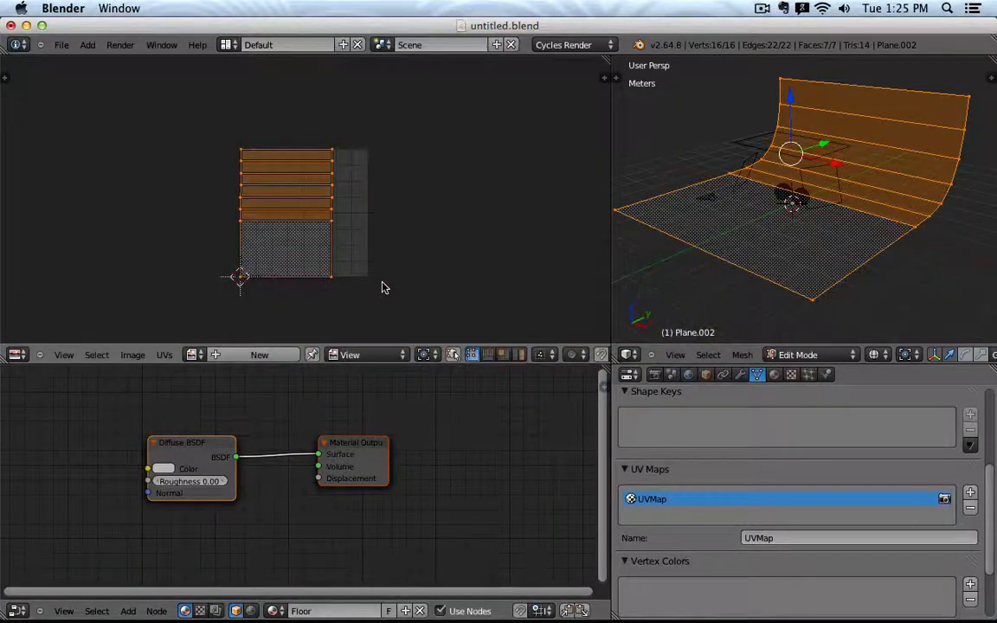
{"action": "left_click", "coordinate": [135, 357]}
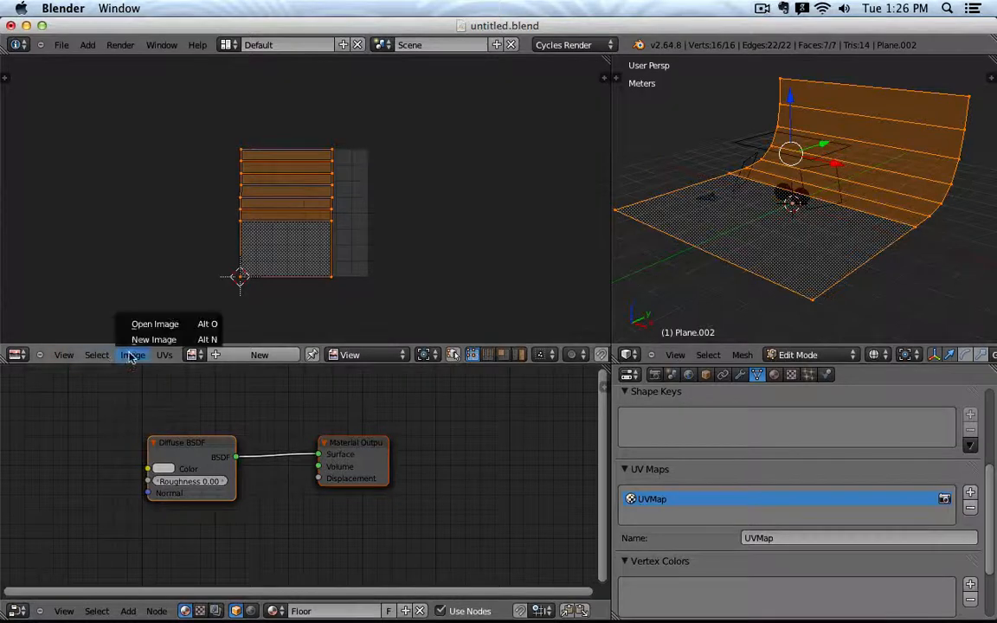
{"action": "left_click", "coordinate": [154, 326]}
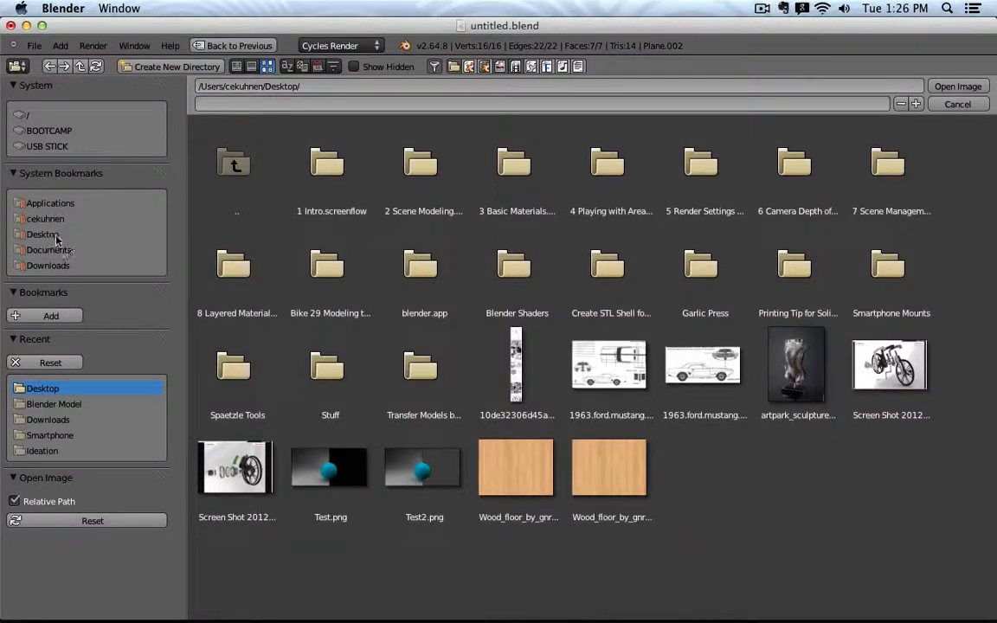
{"action": "left_click", "coordinate": [516, 469]}
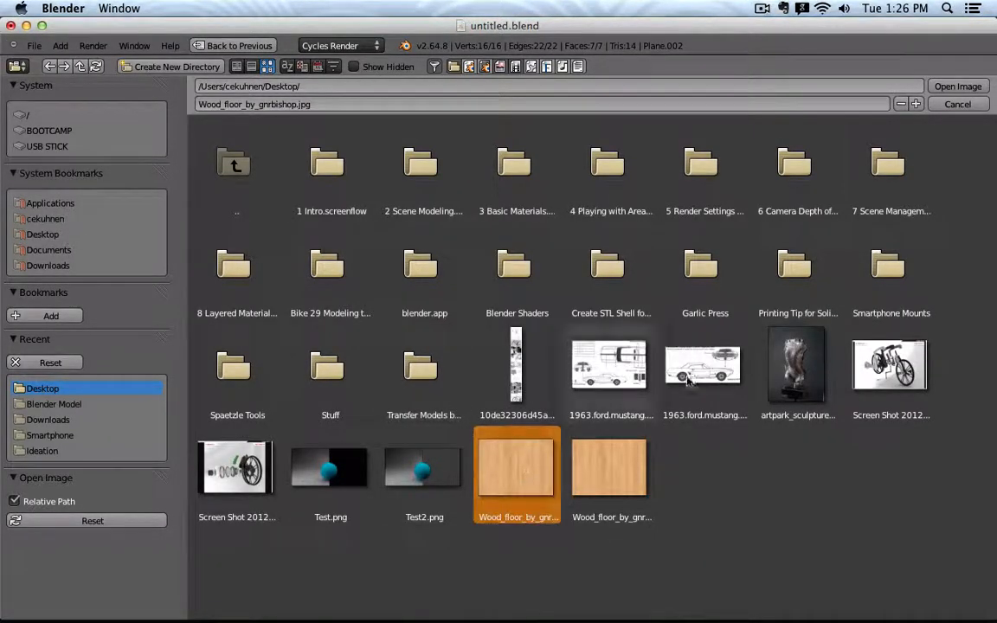
{"action": "left_click", "coordinate": [956, 87]}
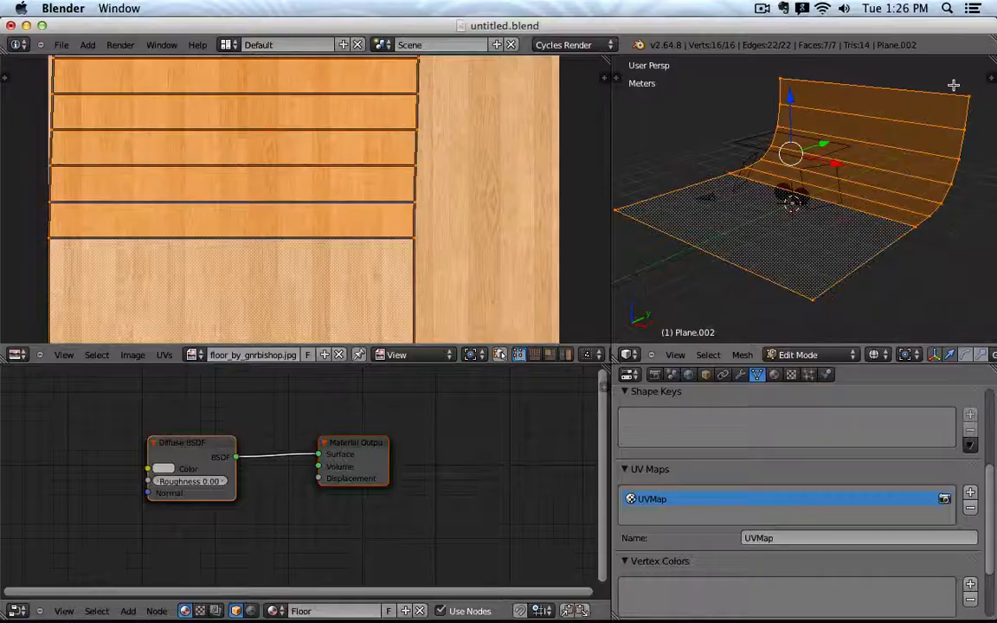
{"action": "middle_click_drag", "start_coordinate": [242, 266], "coordinate": [345, 217]}
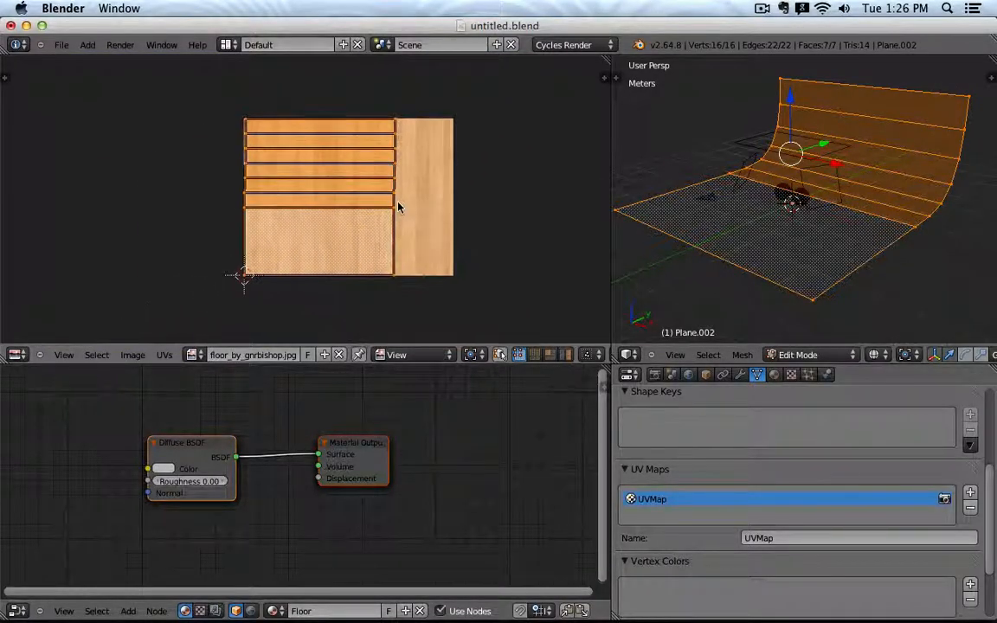
{"action": "scroll", "coordinate": [399, 173], "scroll_direction": "up", "scroll_amount": 1}
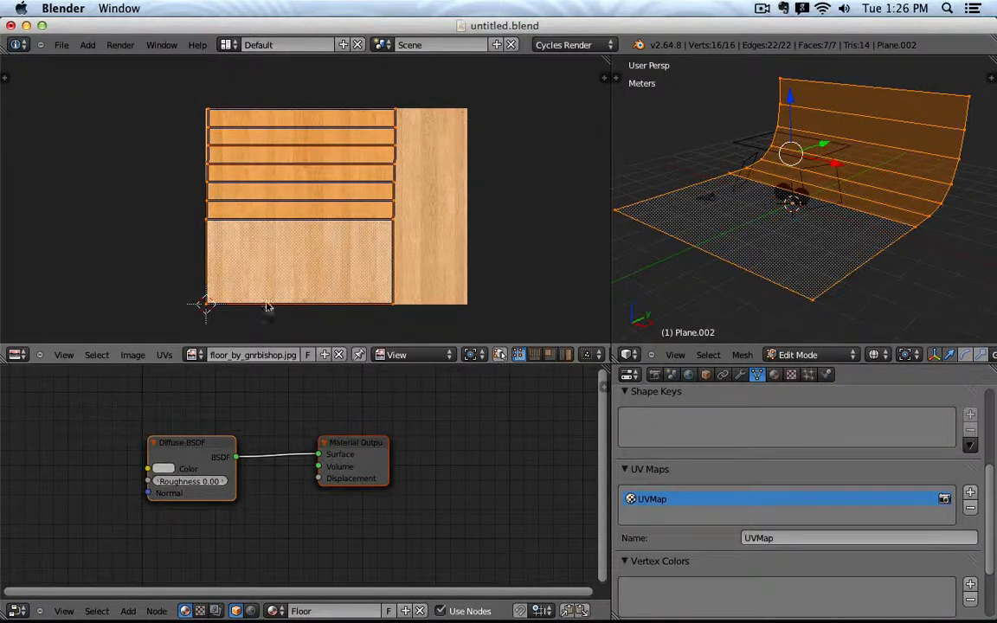
Straighten both vertical sides of the UV layout in an enlarged editor by aligning each column of vertices with Align X.
{"action": "key", "text": "a"}
{"action": "scroll", "coordinate": [441, 212], "scroll_direction": "up", "scroll_amount": 1}
{"action": "key", "text": "ctrl+Up"}
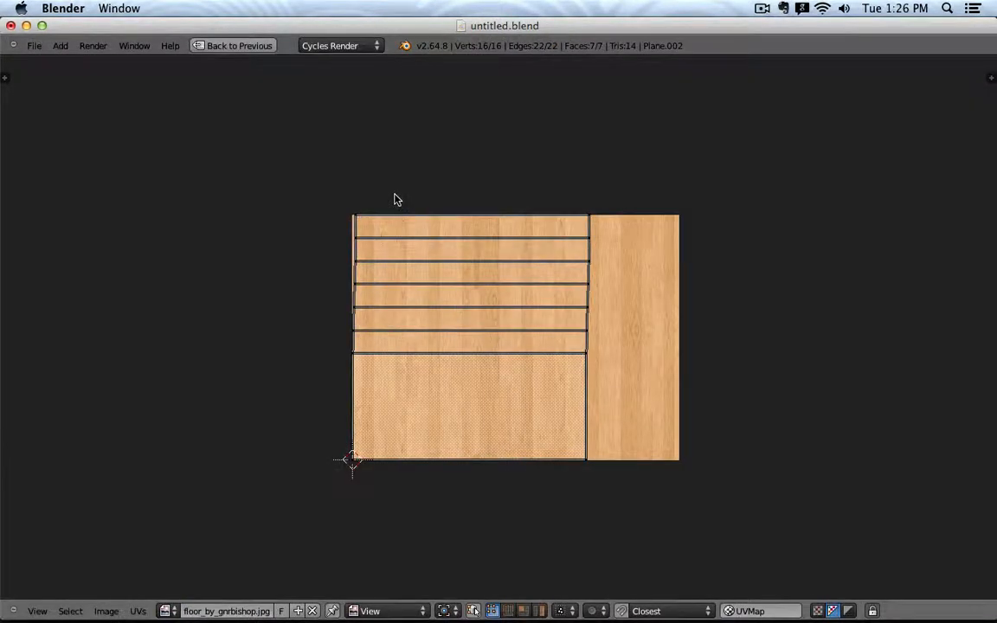
{"action": "key", "text": "b"}
{"action": "left_click_drag", "start_coordinate": [316, 169], "coordinate": [350, 426]}
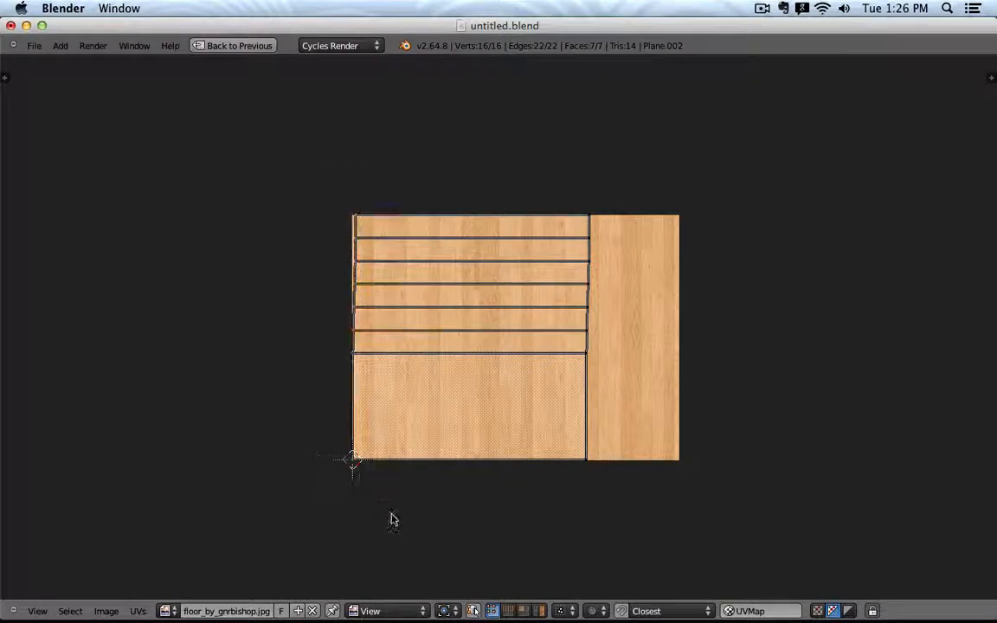
{"action": "key", "text": "w"}
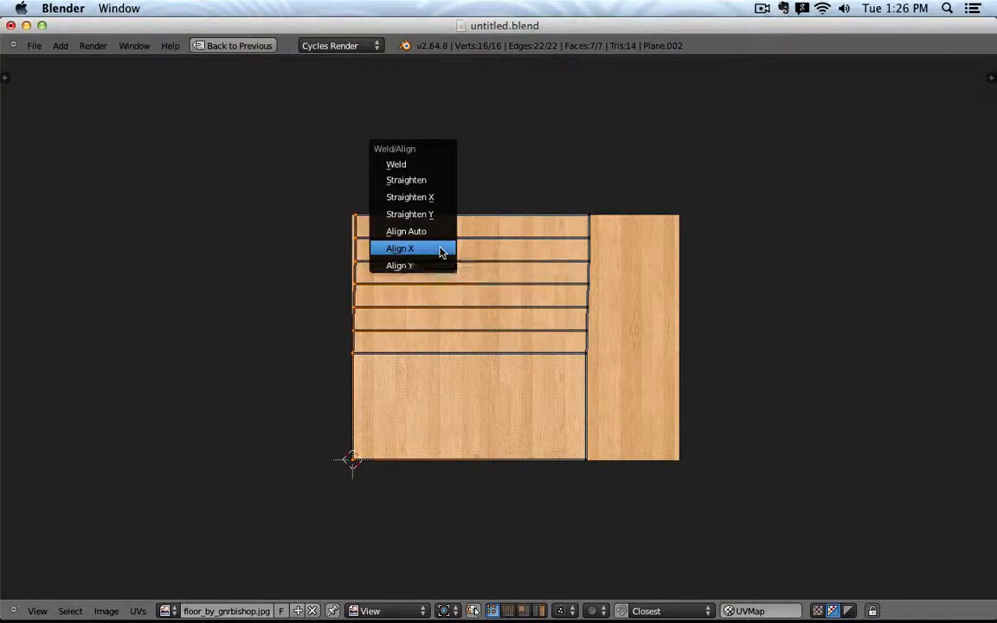
{"action": "left_click", "coordinate": [441, 252]}
{"action": "key", "text": "w"}
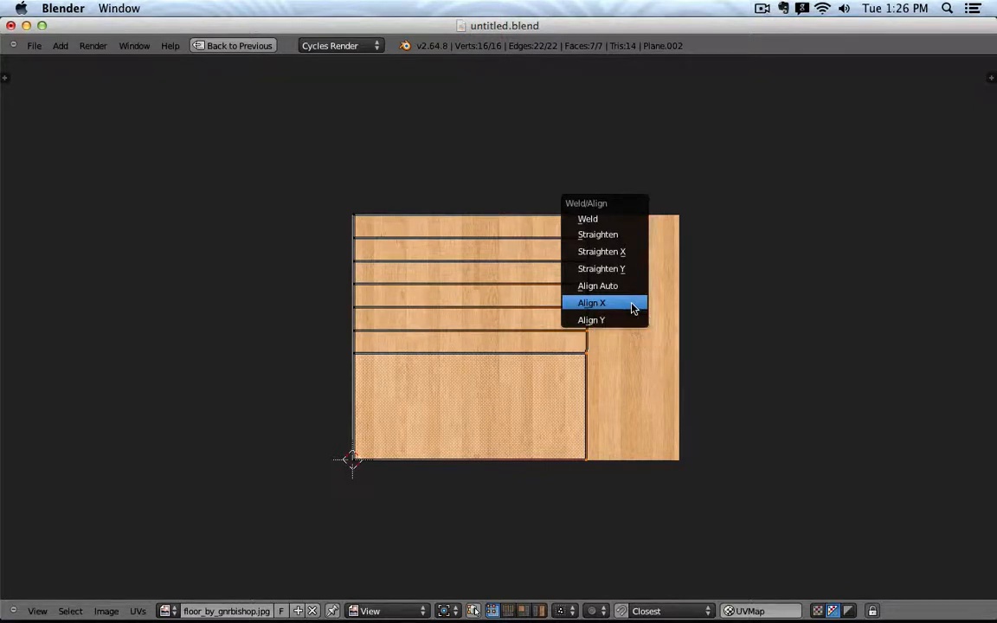
{"action": "left_click", "coordinate": [633, 305]}
Compare the flat floor face in the UV layout with its mesh face by selecting it in both views, and reselect the whole mesh.
{"action": "left_click_drag", "start_coordinate": [342, 360], "coordinate": [597, 493]}
{"action": "scroll", "coordinate": [606, 333], "scroll_direction": "up", "scroll_amount": 3}
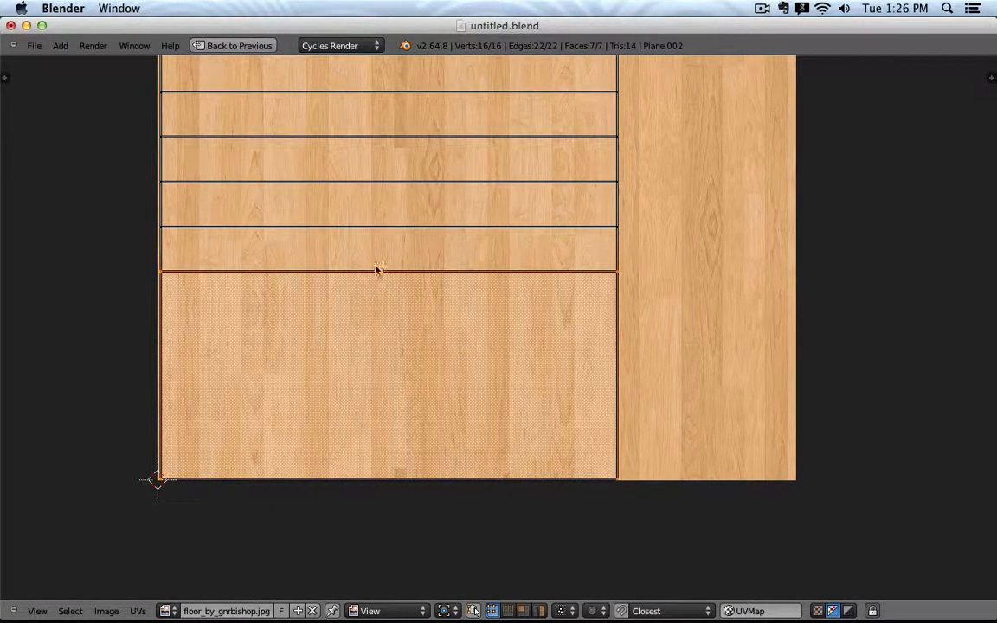
{"action": "key", "text": "ctrl+Up"}
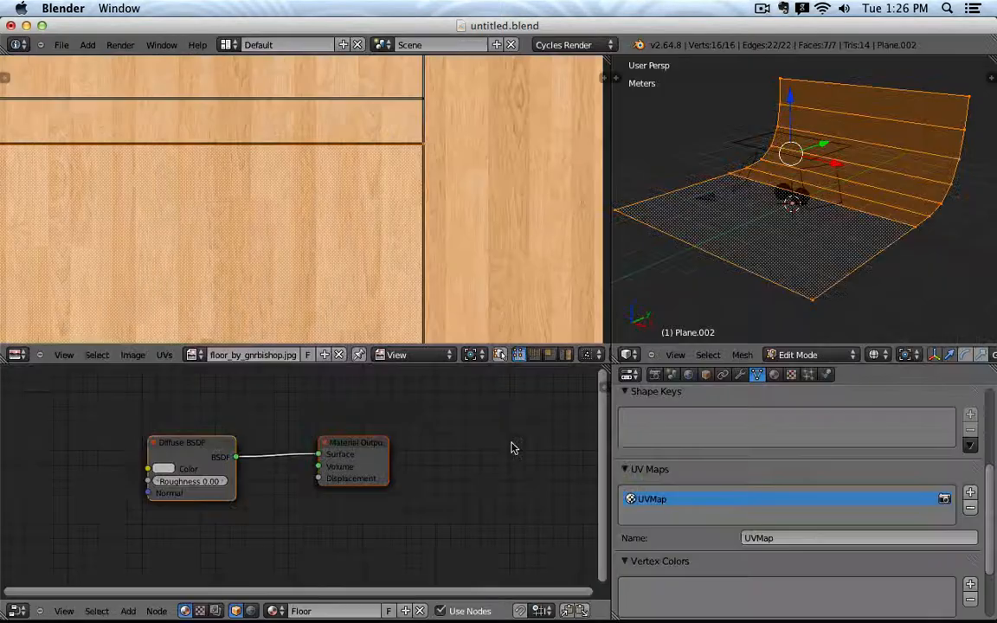
{"action": "right_click", "coordinate": [630, 211]}
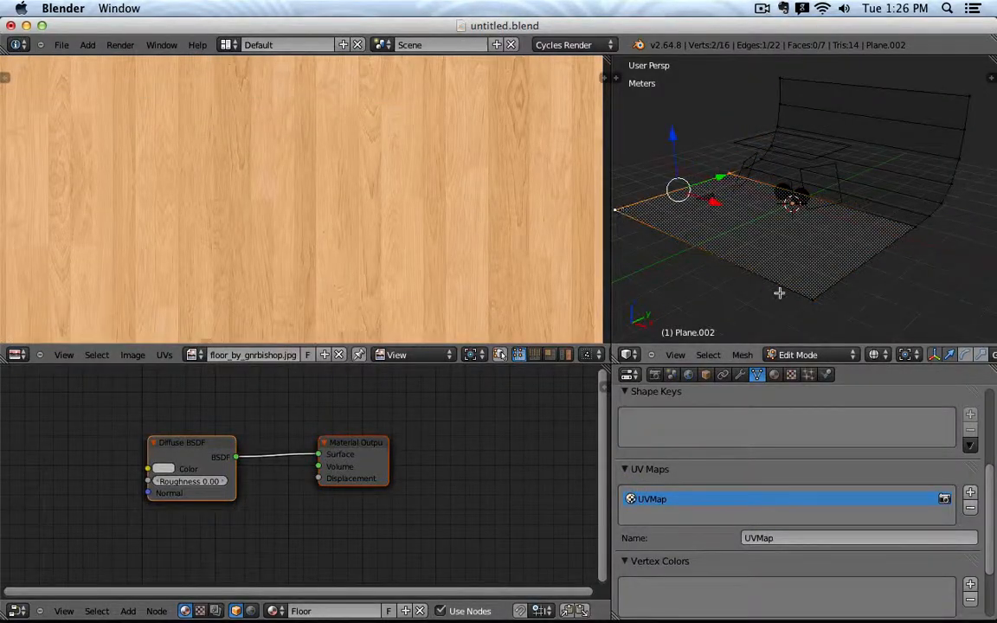
{"action": "key", "text": "ctrl+l"}
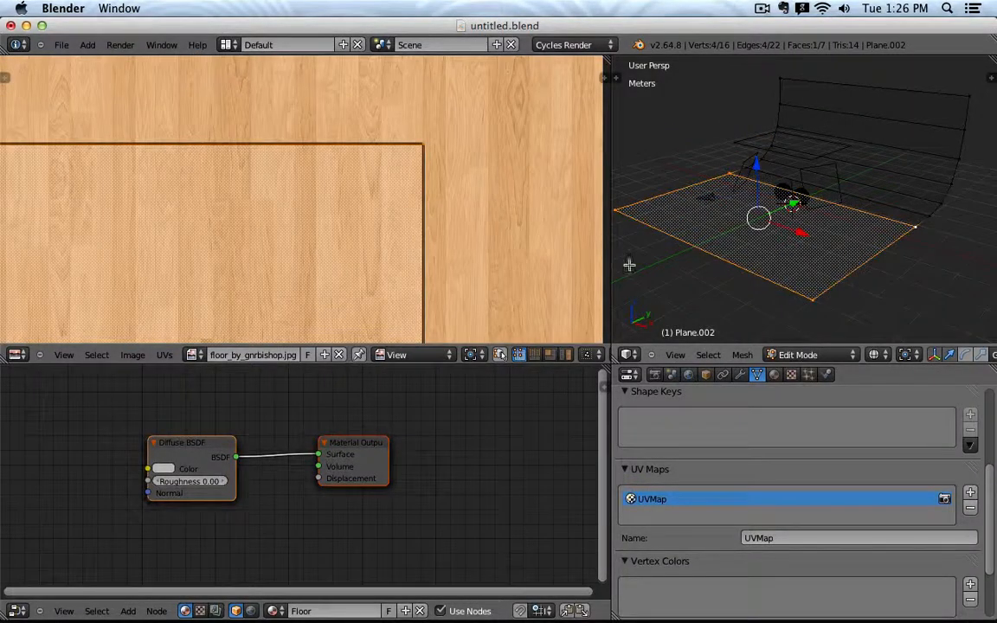
{"action": "scroll", "coordinate": [483, 210], "scroll_direction": "down", "scroll_amount": 3}
{"action": "key", "text": "a"}
{"action": "key", "text": "a"}
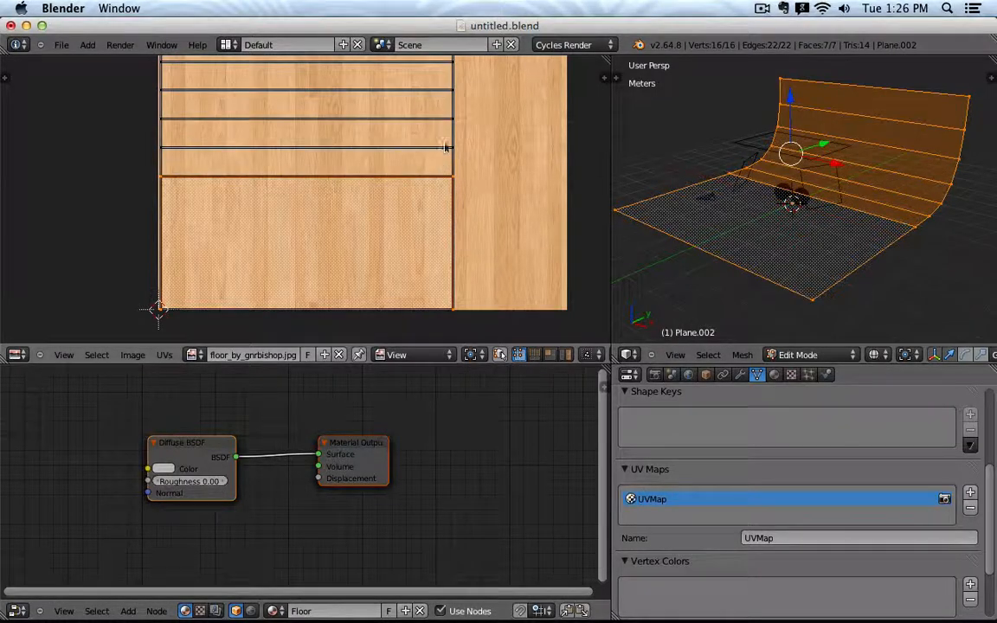
Compare the first strip behind the flat floor by selecting it in the UV layout and on the mesh, and reselect the whole mesh.
{"action": "right_click", "coordinate": [154, 162]}
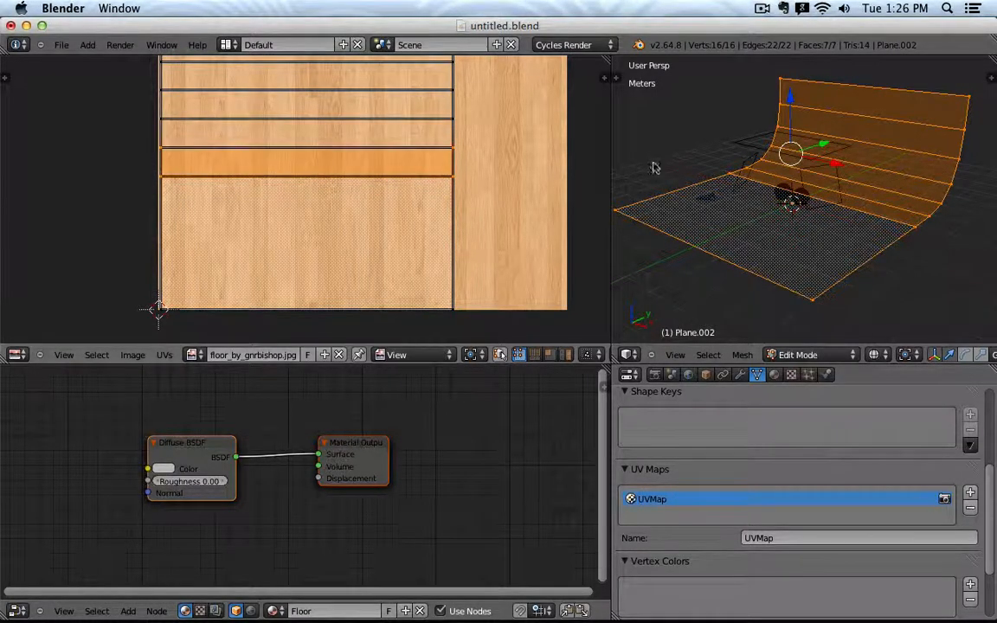
{"action": "right_click", "coordinate": [732, 174]}
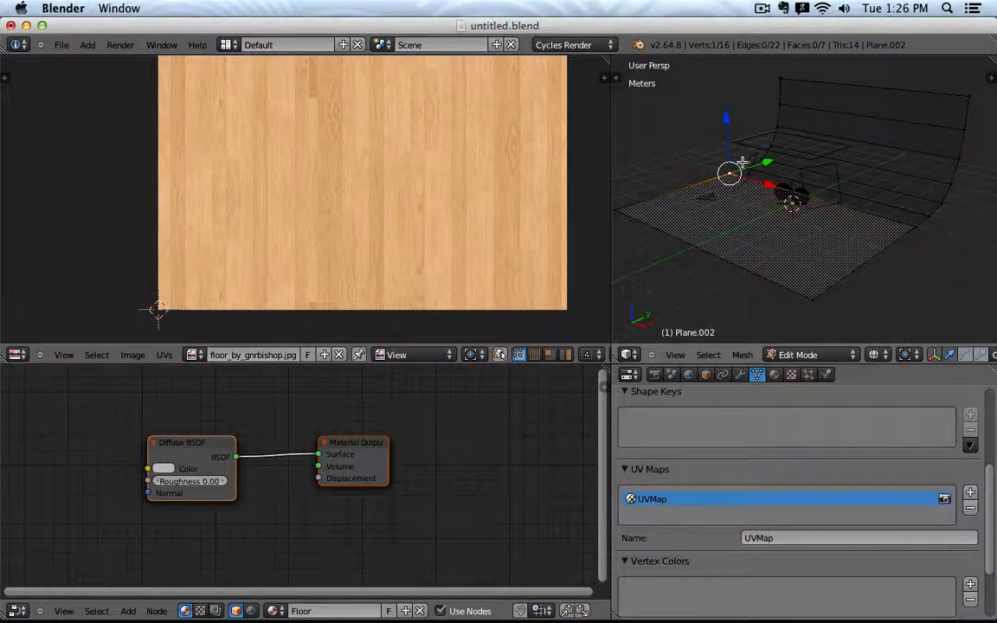
{"action": "right_click", "coordinate": [915, 228], "text": "ctrl"}
{"action": "right_click", "coordinate": [748, 169], "text": "shift"}
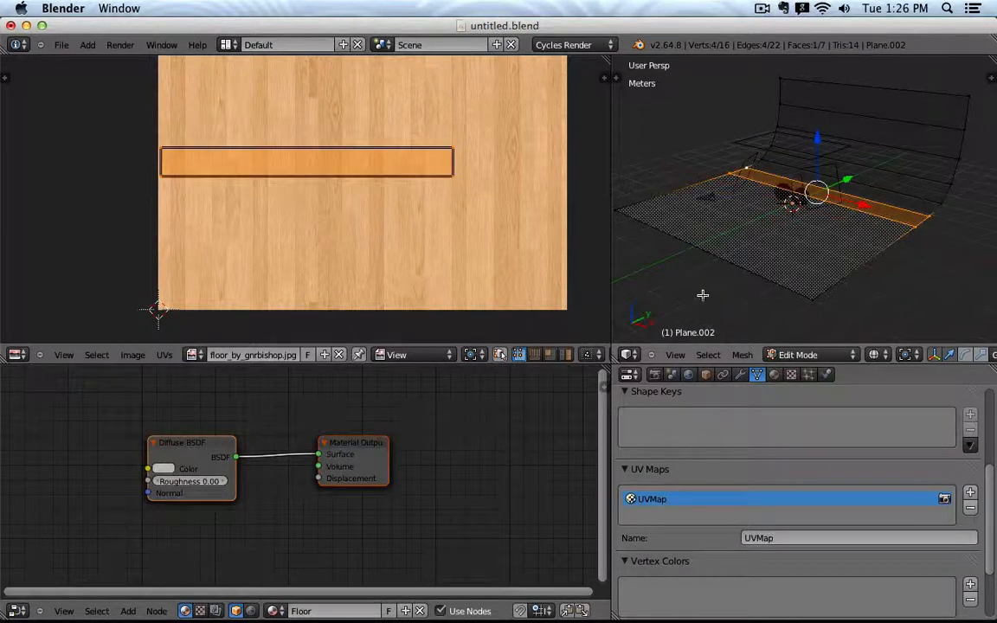
{"action": "key", "text": "a"}
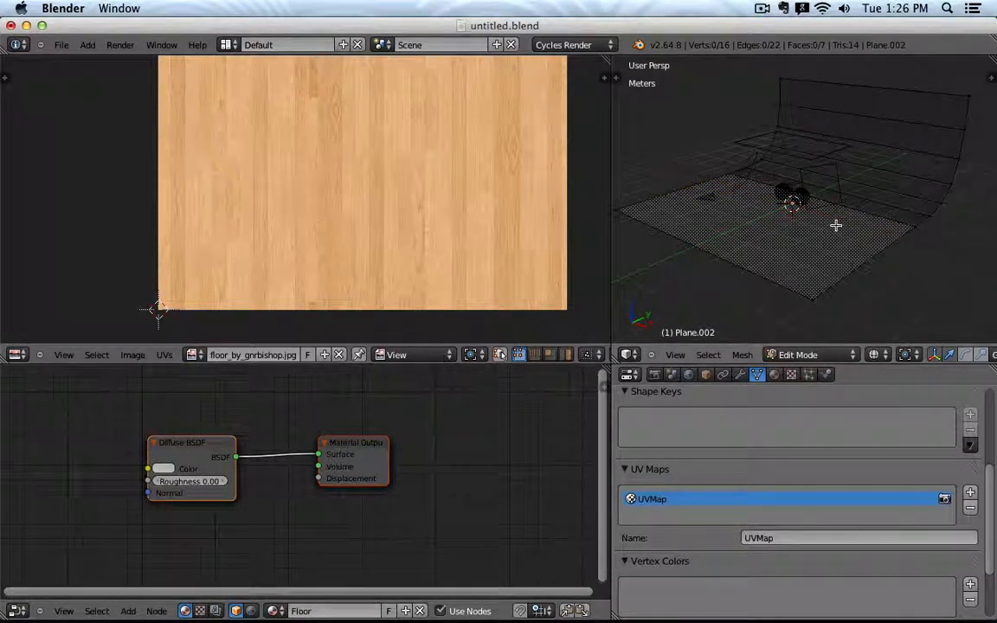
{"action": "key", "text": "a"}
{"action": "scroll", "coordinate": [534, 238], "scroll_direction": "down", "scroll_amount": 2}
{"action": "middle_click_drag", "start_coordinate": [494, 197], "coordinate": [479, 199]}
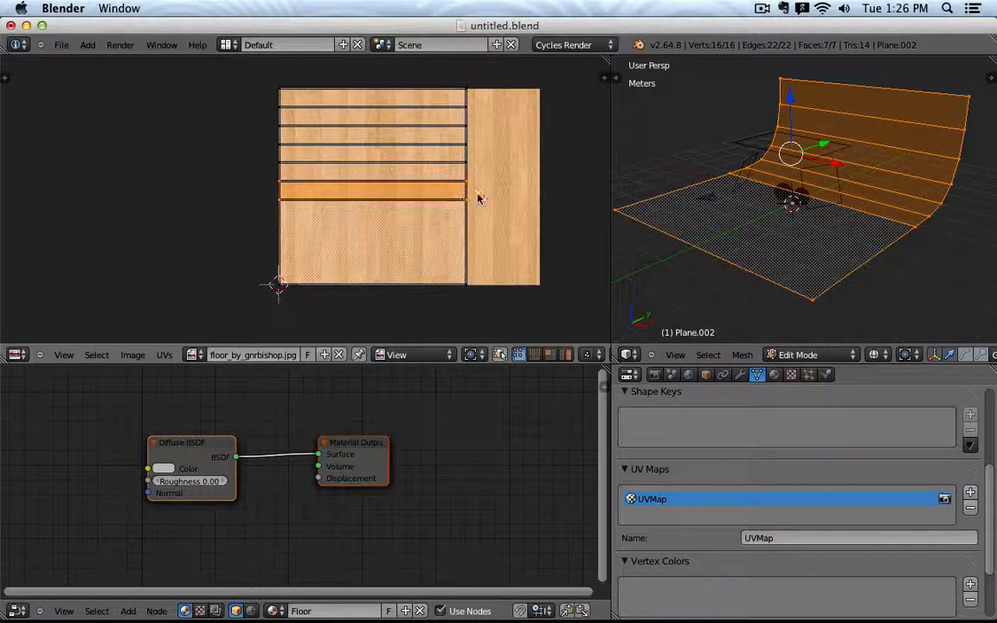
Select all UVs and move them along X until the layout sits close to the right edge of the wood image.
{"action": "key", "text": "a"}
{"action": "key", "text": "a"}
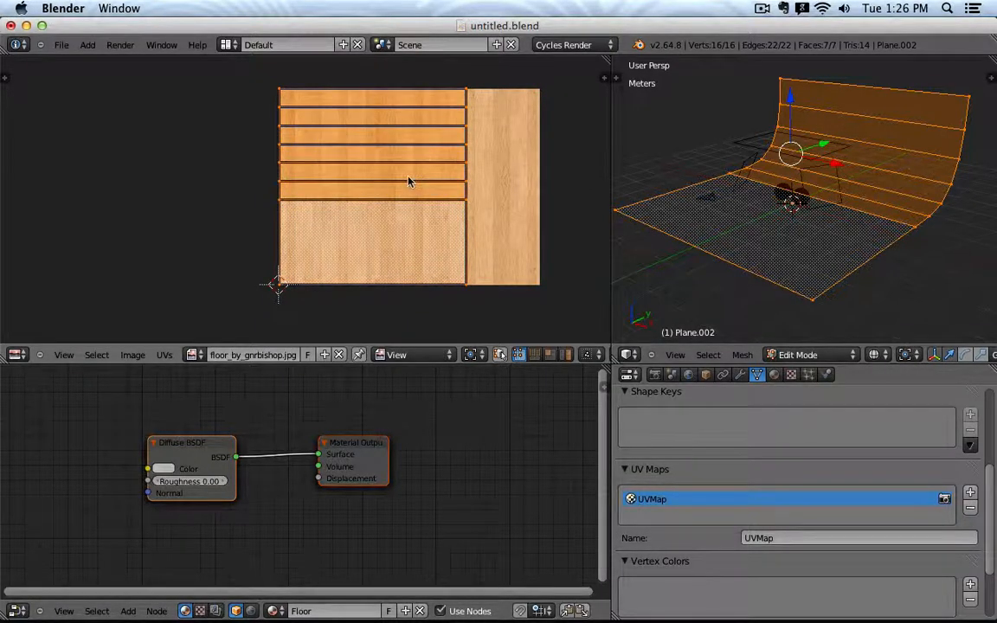
{"action": "key", "text": "g"}
{"action": "key", "text": "x"}
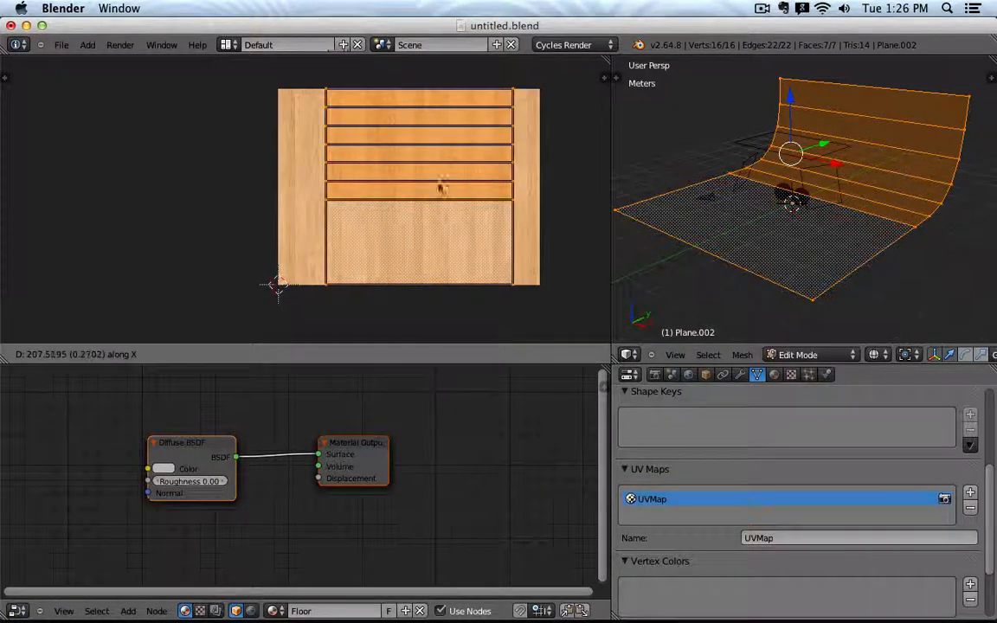
{"action": "left_click", "coordinate": [468, 189]}
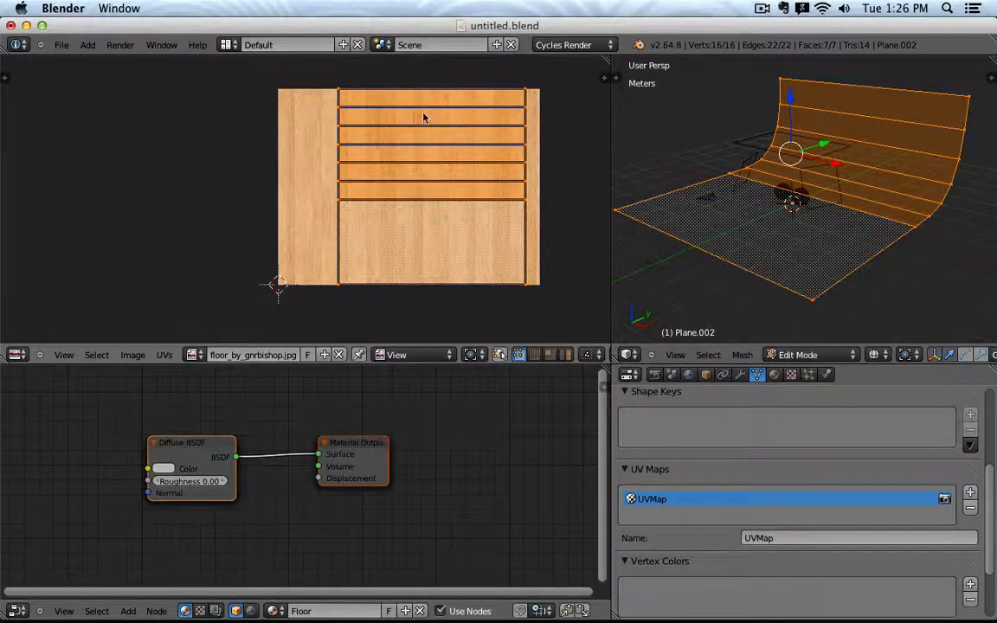
Scale the whole UV layout down to a small patch of the wood image and examine the wood grain it covers.
{"action": "key", "text": "s"}
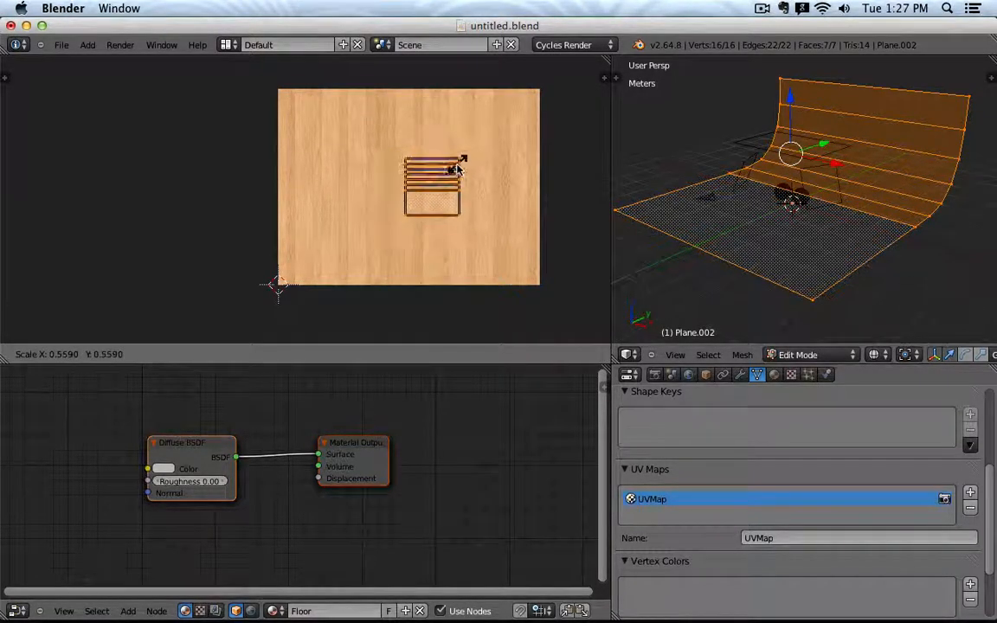
{"action": "left_click", "coordinate": [452, 173]}
{"action": "scroll", "coordinate": [444, 183], "scroll_direction": "up", "scroll_amount": 2}
{"action": "key", "text": "t"}
{"action": "scroll", "coordinate": [444, 183], "scroll_direction": "up", "scroll_amount": 5}
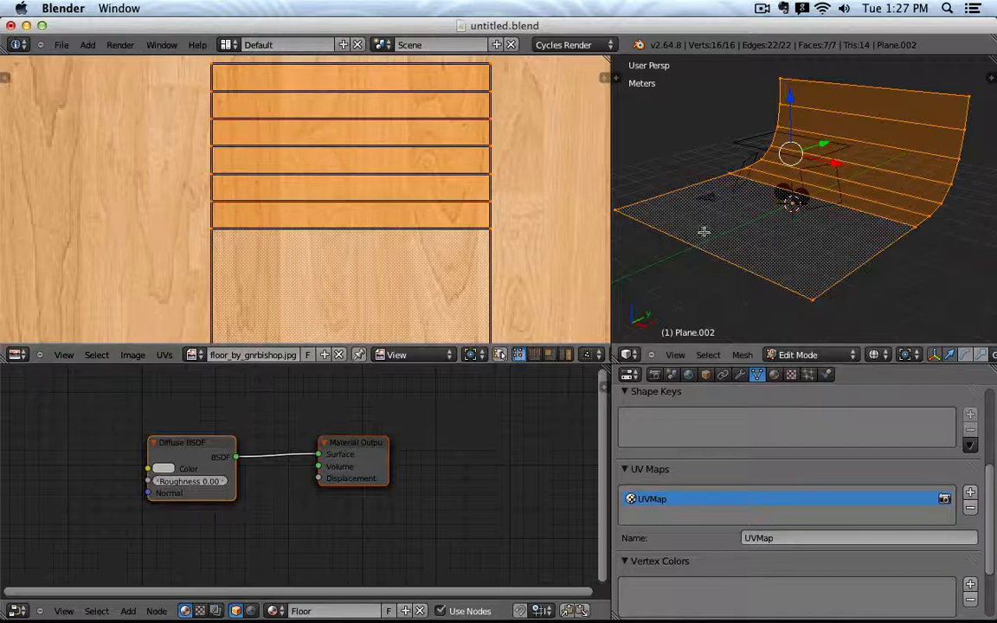
{"action": "scroll", "coordinate": [260, 249], "scroll_direction": "down", "scroll_amount": 5}
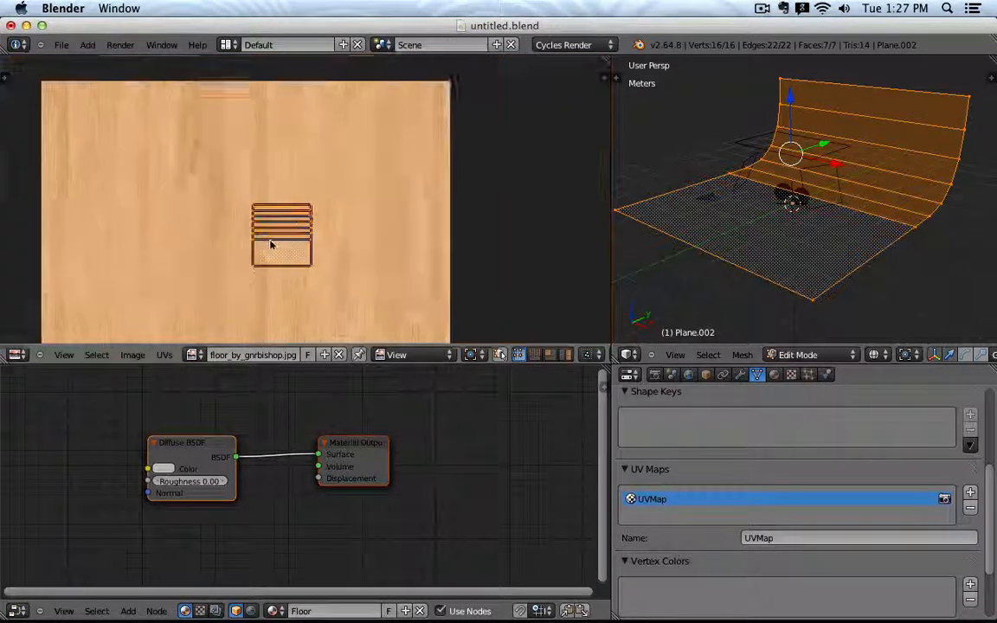
Enlarge the UV layout over the wood image, and try rotating and moving it.
{"action": "key", "text": "s"}
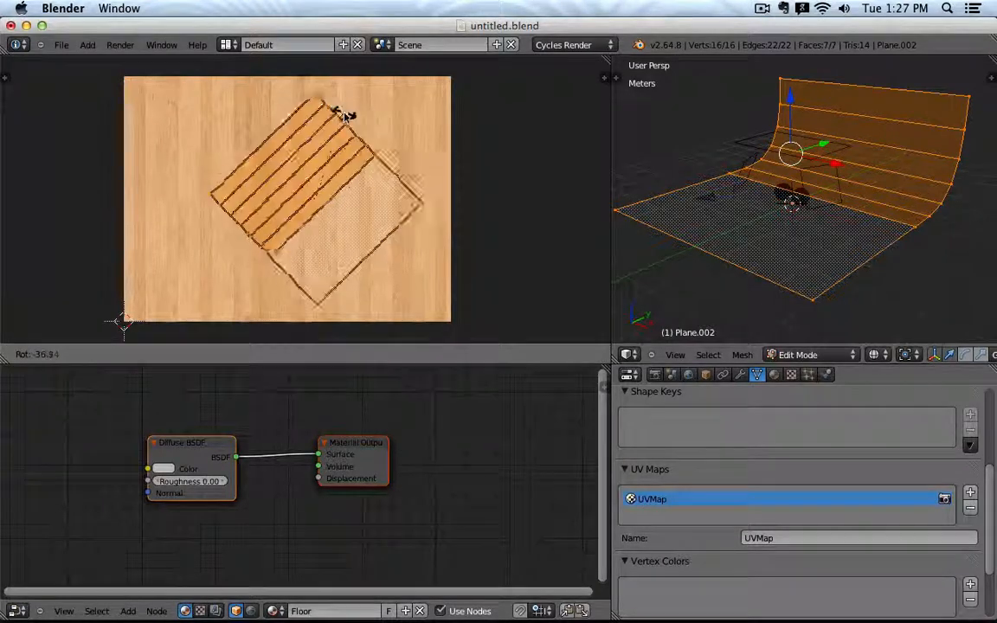
{"action": "key", "text": "Escape"}
{"action": "key", "text": "g"}
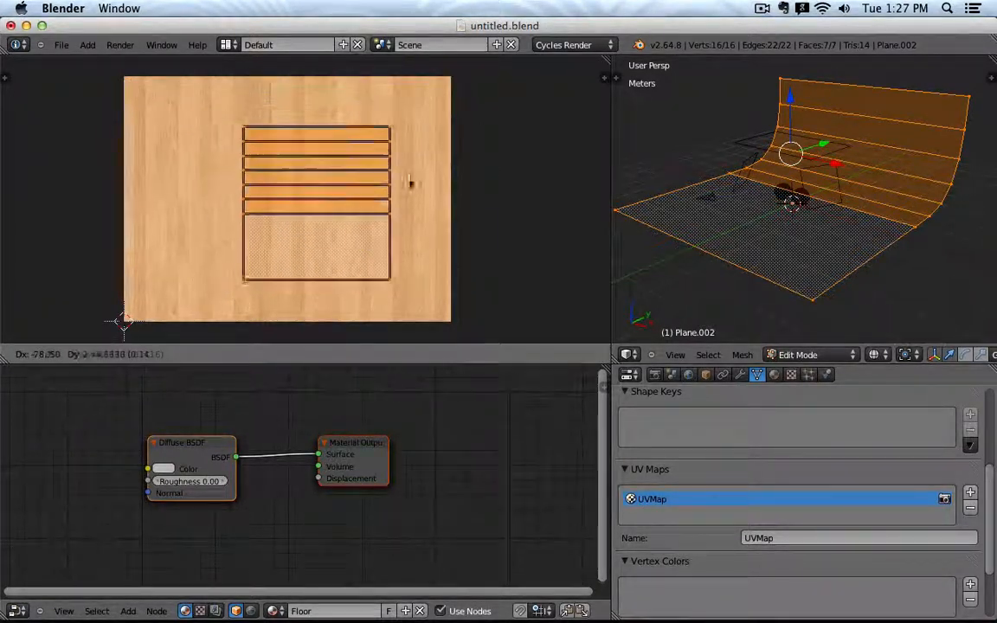
{"action": "key", "text": "Escape"}
{"action": "scroll", "coordinate": [386, 173], "scroll_direction": "down", "scroll_amount": 1}
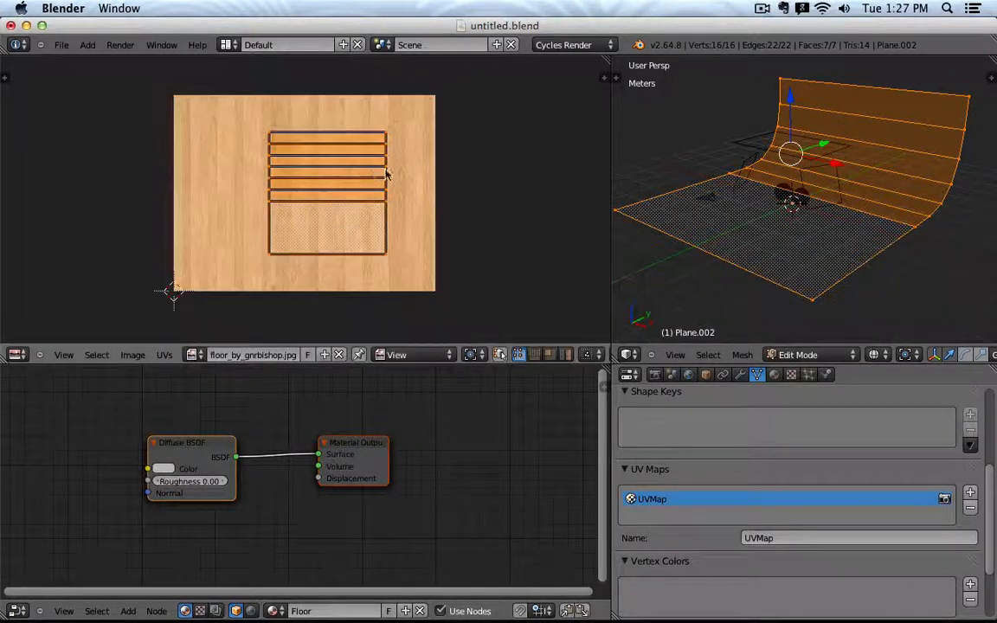
Scale the UV layout up by about 1.55 so it nearly fills the wood image's height, and try shifting its position.
{"action": "key", "text": "s"}
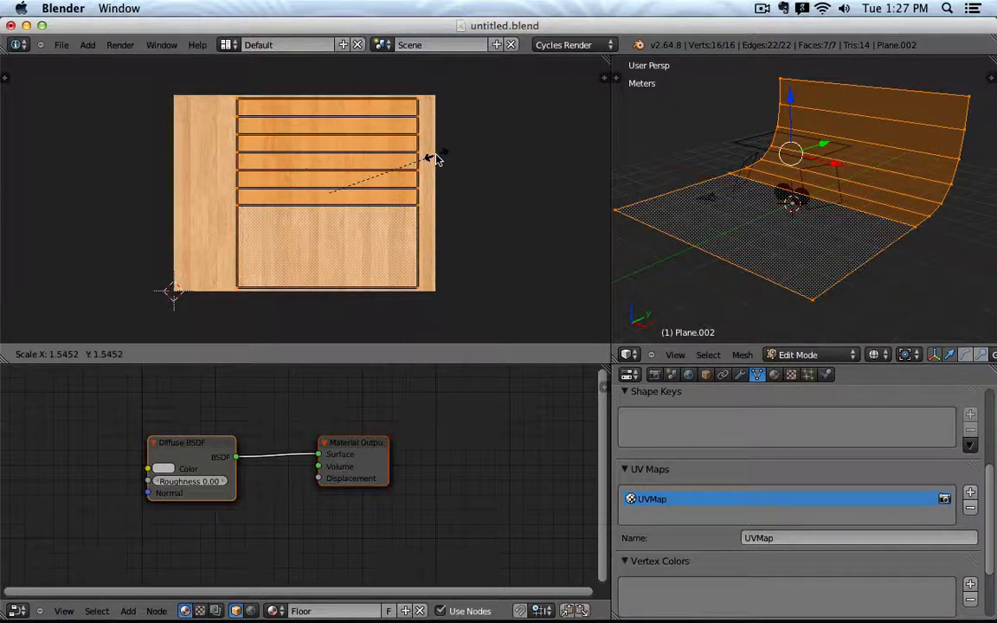
{"action": "left_click", "coordinate": [435, 158]}
{"action": "key", "text": "g"}
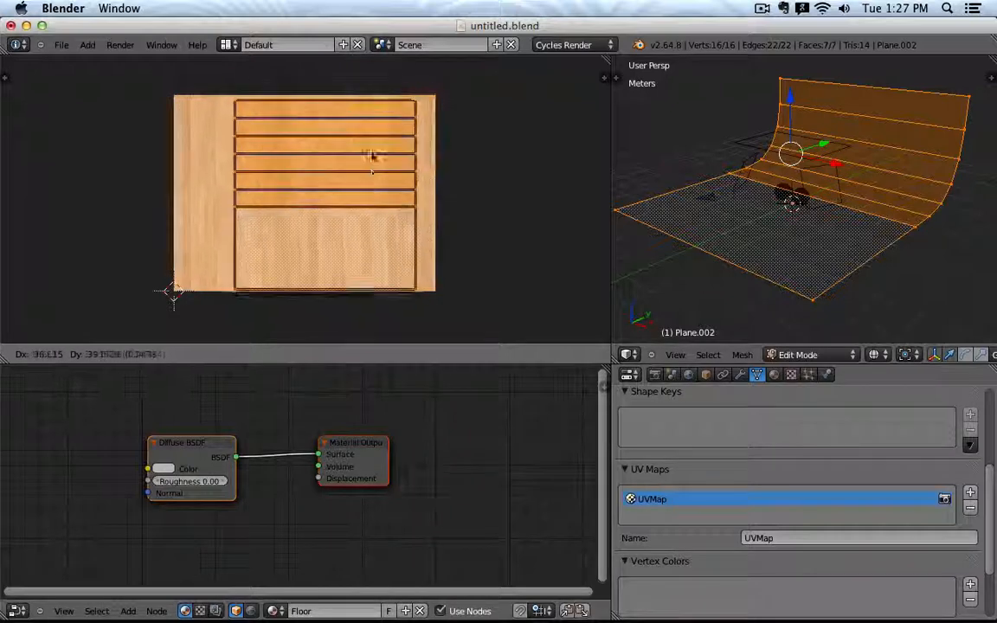
{"action": "left_click", "coordinate": [370, 157]}
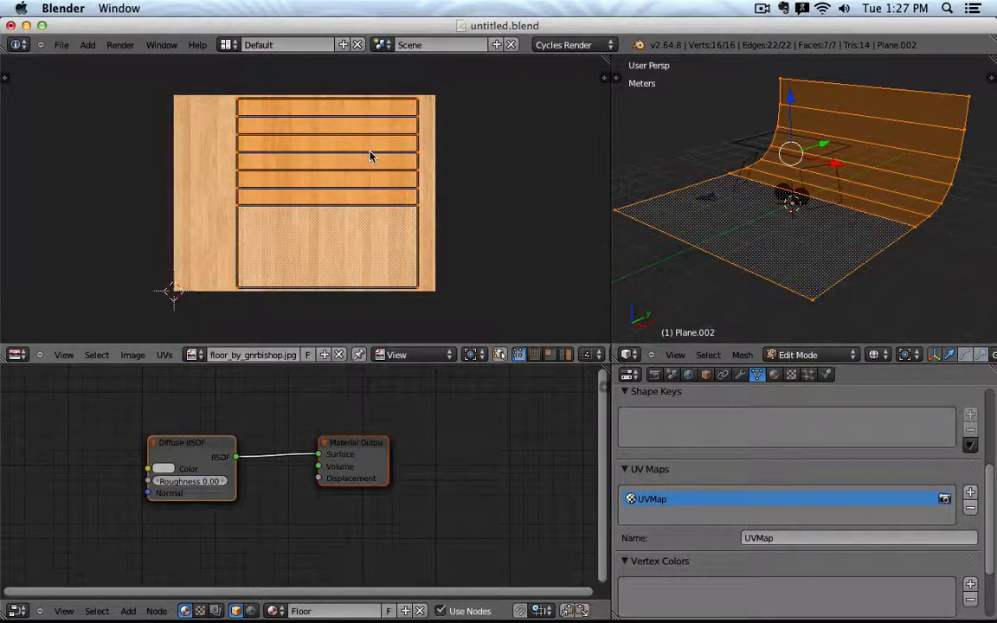
Leave Edit Mode on the floor plane and display the 3D viewport in Rendered shading.
{"action": "key", "text": "Tab"}
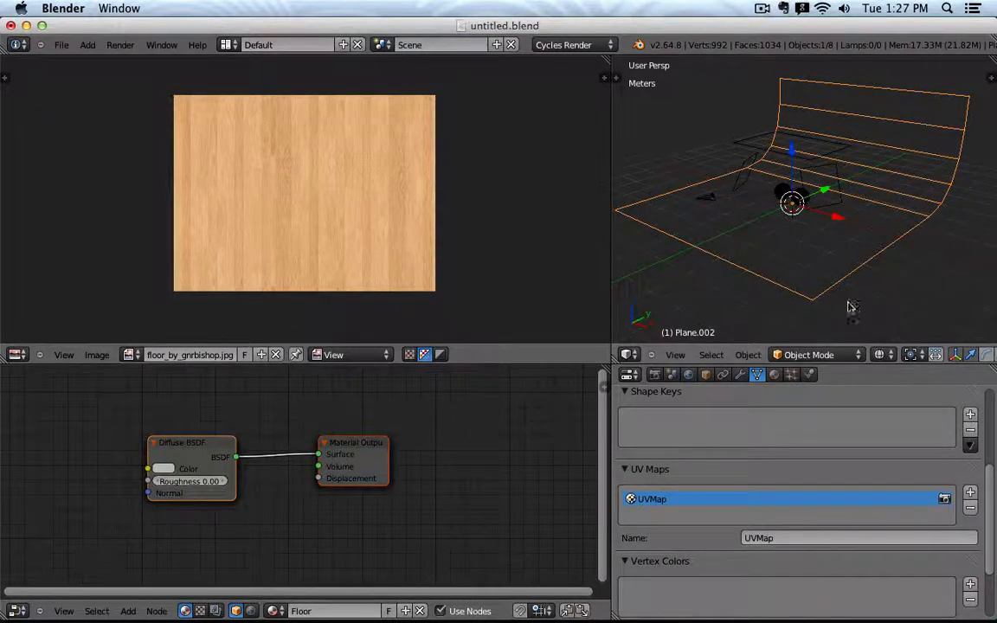
{"action": "left_click", "coordinate": [880, 356]}
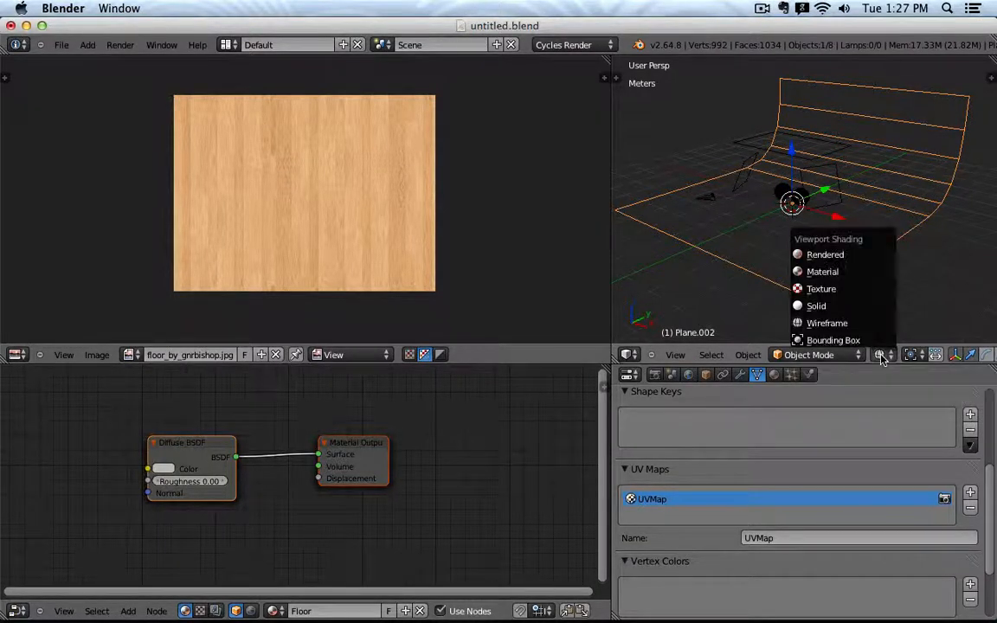
{"action": "left_click", "coordinate": [846, 256]}
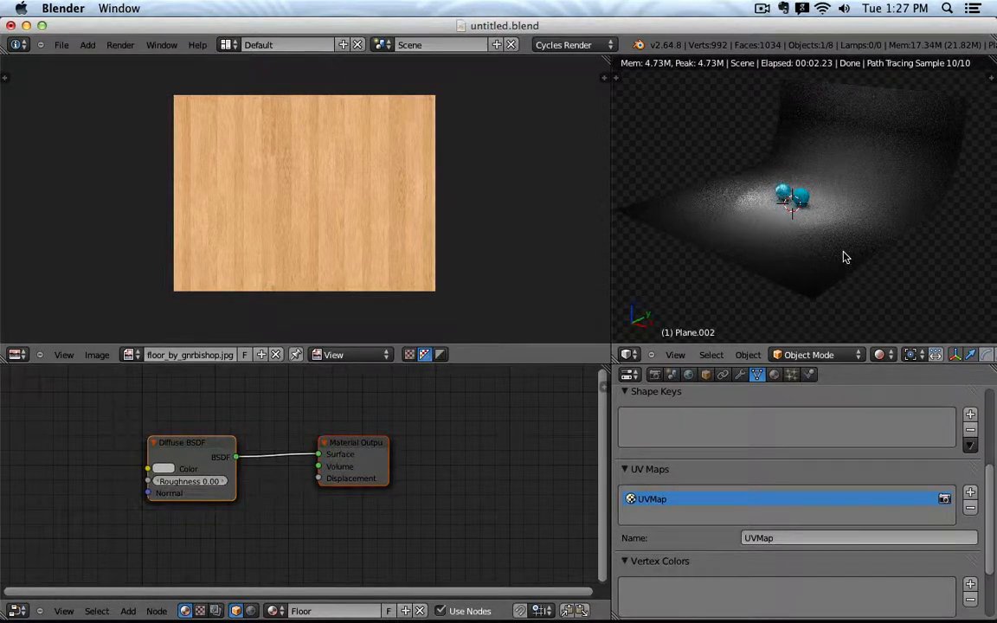
Drive the Floor material's diffuse color with an Image Texture that uses Wood_floor_by_gnrbishop.jpg.
{"action": "left_click", "coordinate": [774, 374]}
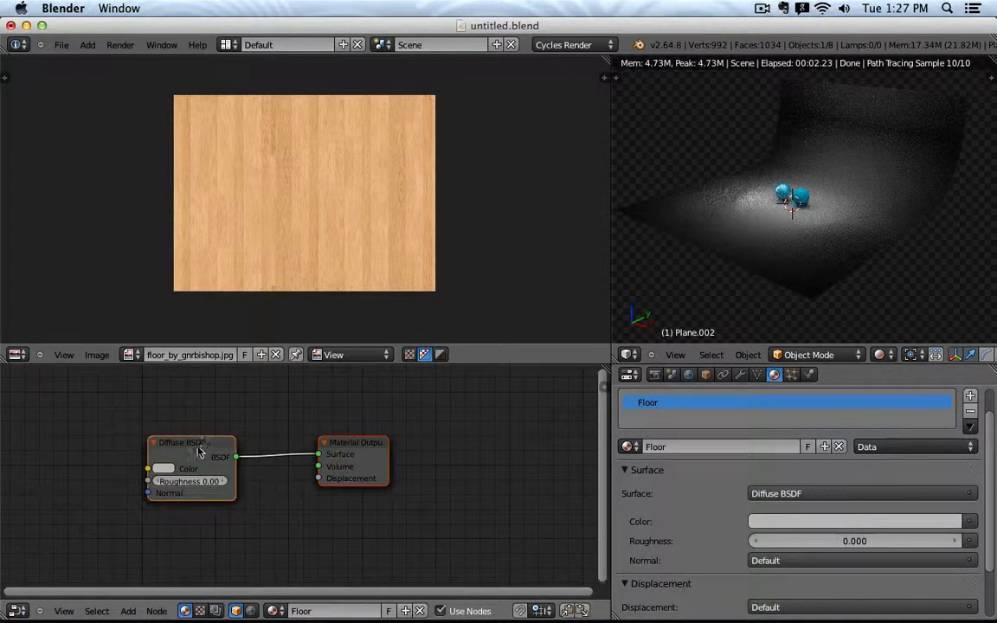
{"action": "middle_click_drag", "start_coordinate": [266, 400], "coordinate": [430, 397]}
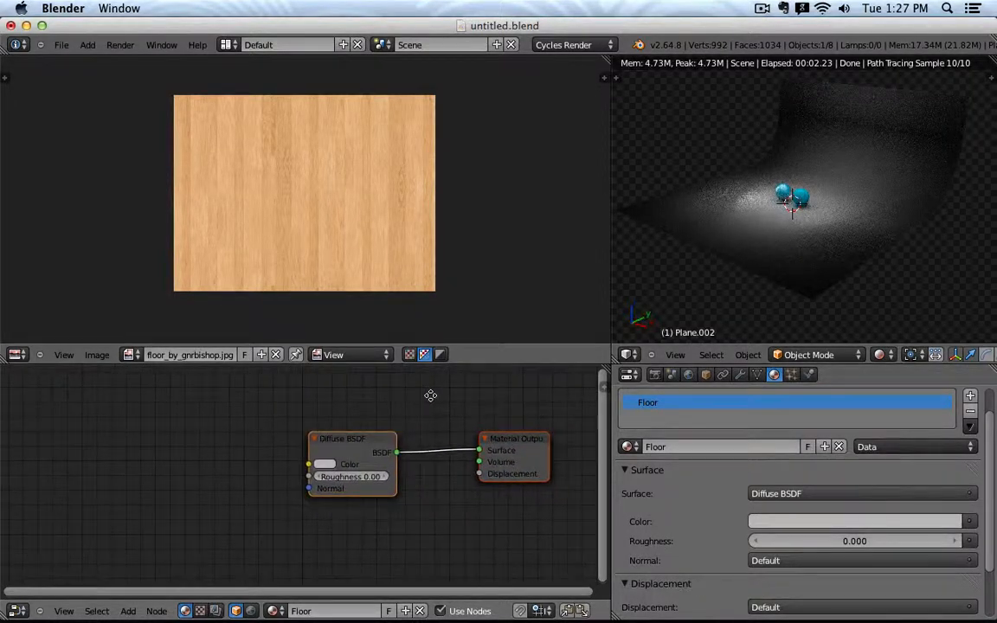
{"action": "left_click", "coordinate": [971, 523]}
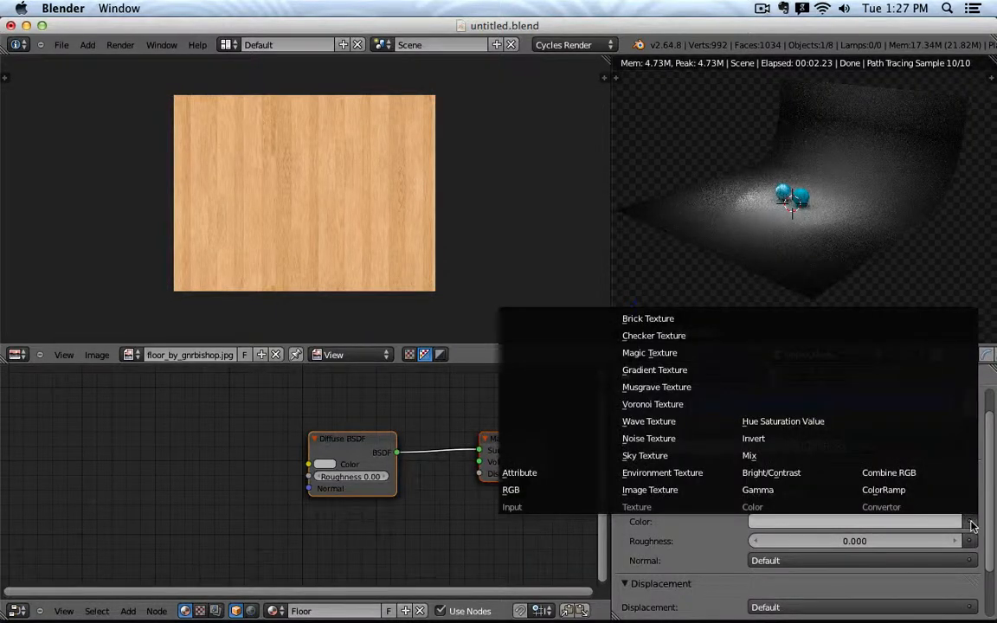
{"action": "left_click", "coordinate": [667, 490]}
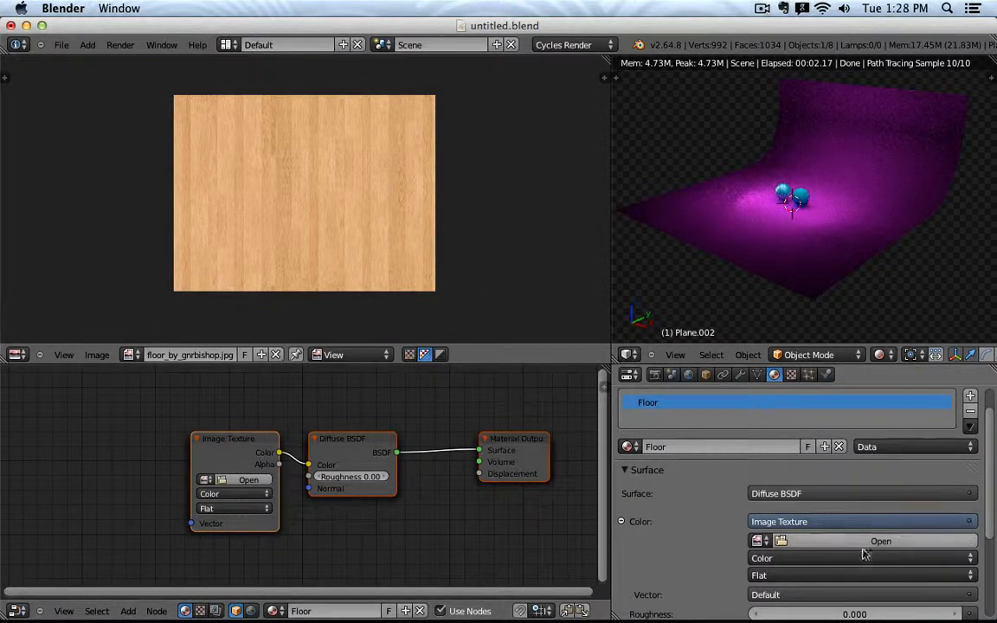
{"action": "left_click", "coordinate": [205, 481]}
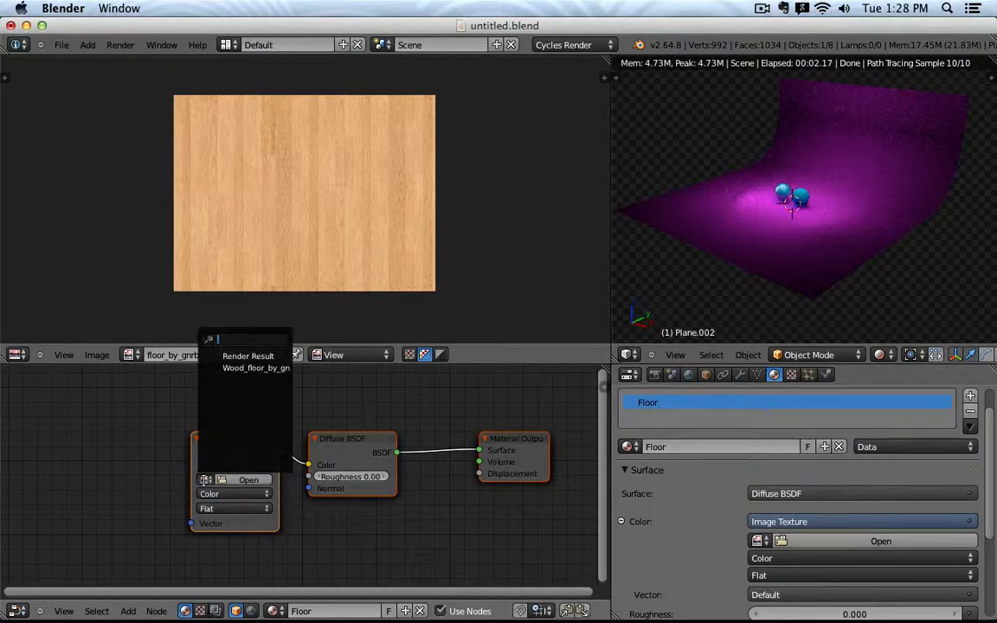
{"action": "left_click", "coordinate": [260, 368]}
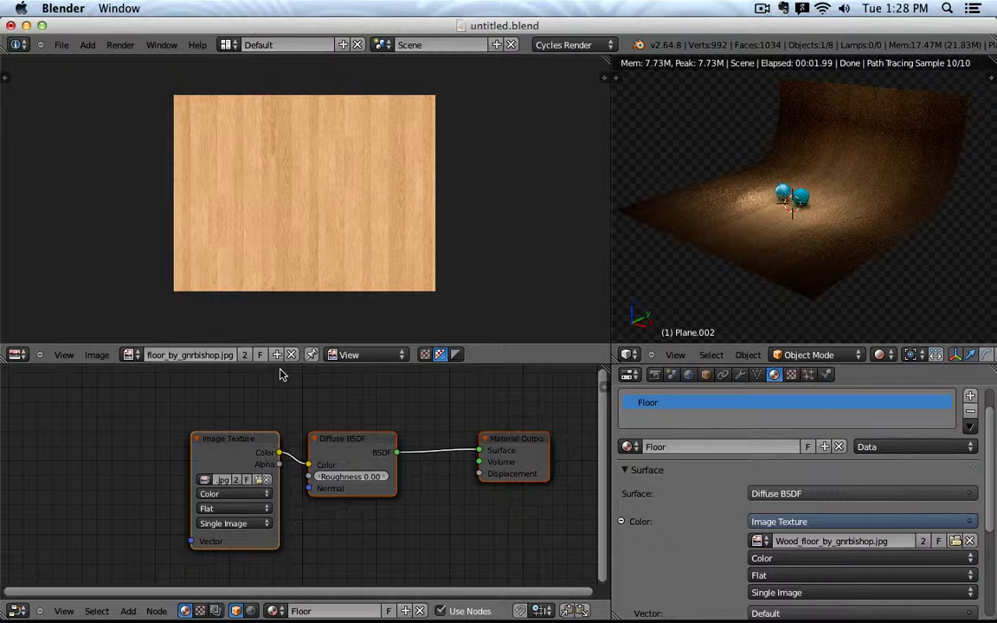
Set the Image Texture's vector to Texture Coordinate | UV from the material settings, and delete the resulting Texture Coordinate node.
{"action": "scroll", "coordinate": [803, 492], "scroll_direction": "down", "scroll_amount": 3}
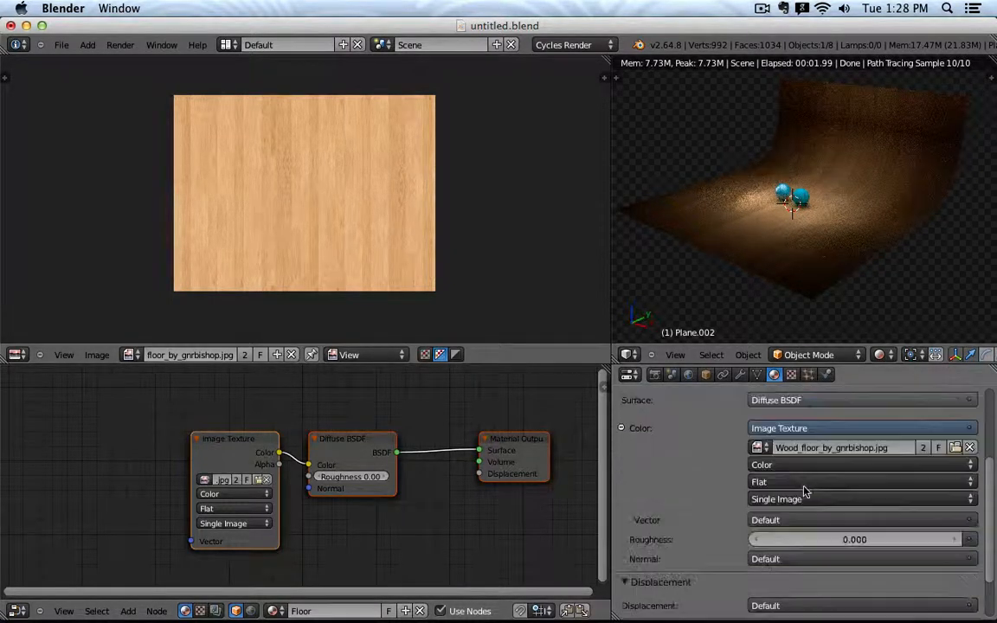
{"action": "scroll", "coordinate": [813, 492], "scroll_direction": "down", "scroll_amount": 1}
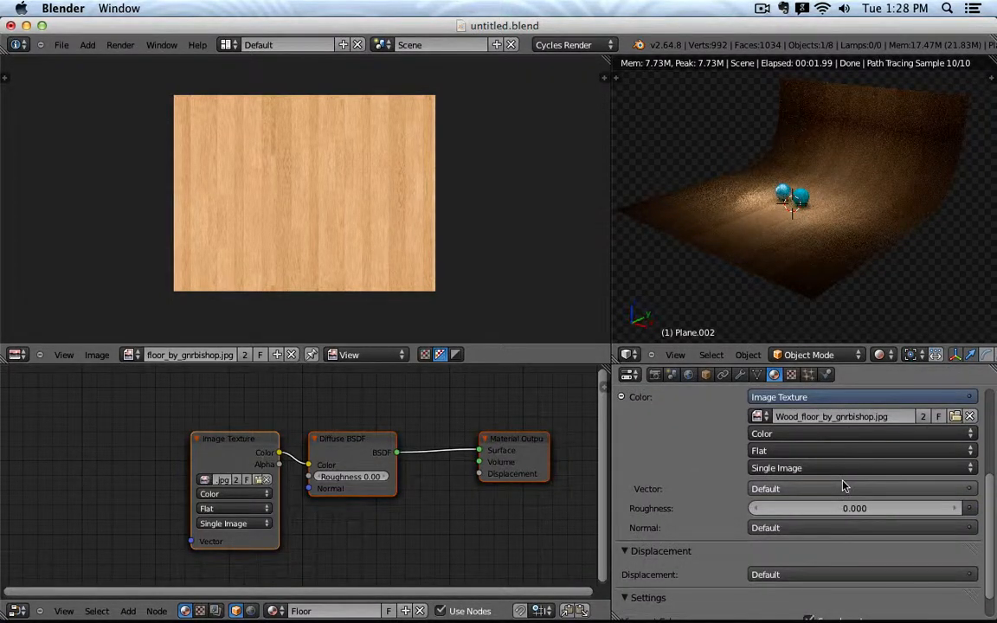
{"action": "left_click", "coordinate": [870, 489]}
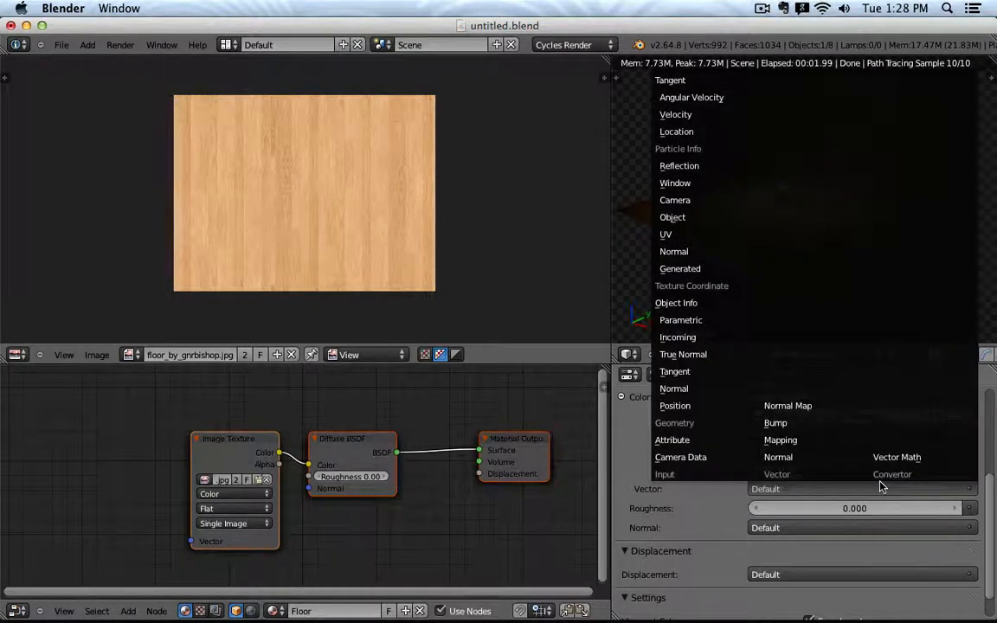
{"action": "left_click", "coordinate": [669, 235]}
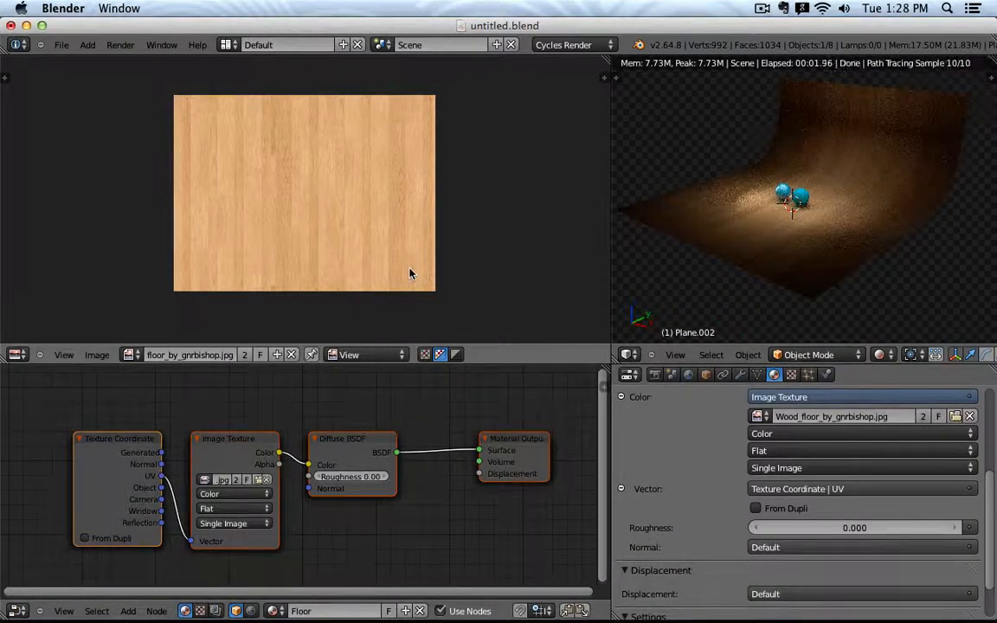
{"action": "right_click", "coordinate": [127, 436]}
{"action": "key", "text": "x"}
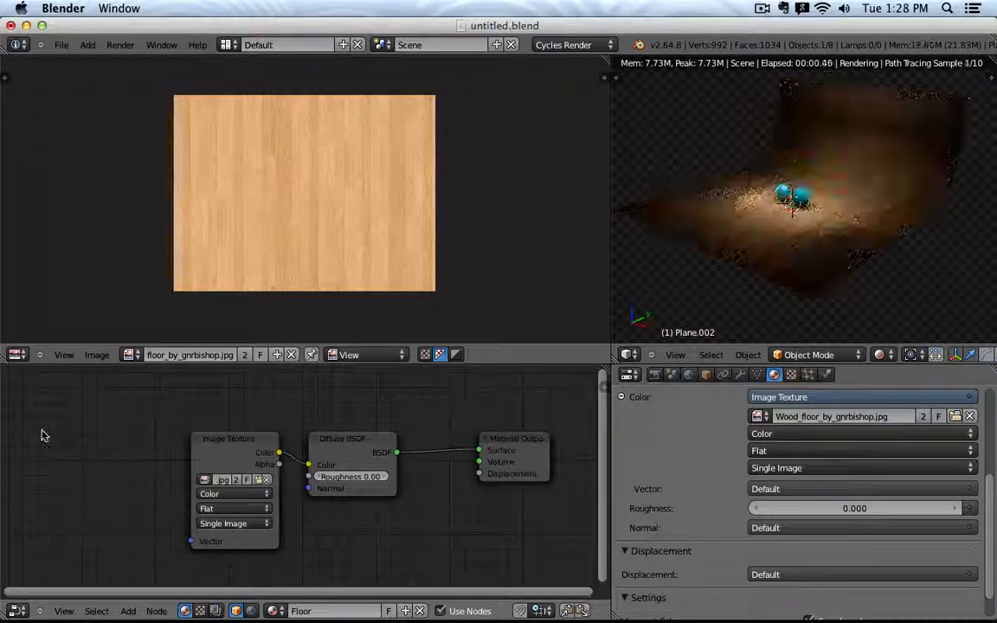
Add a Texture Coordinate node beside the Image Texture node and connect its UV output to the Vector input.
{"action": "key", "text": "shift+a"}
{"action": "mouse_move", "coordinate": [38, 433]}
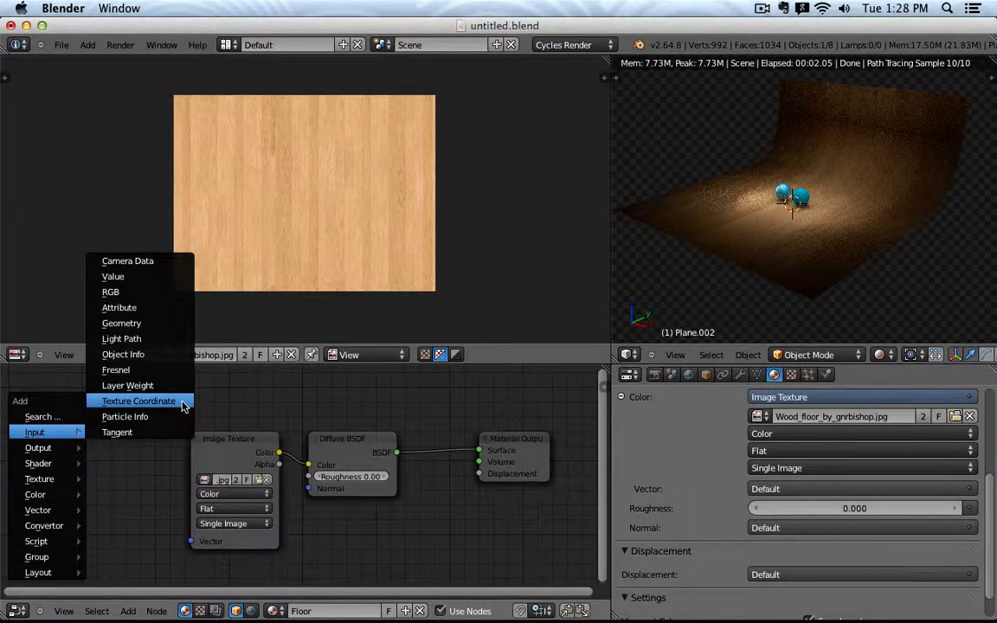
{"action": "left_click", "coordinate": [138, 401]}
{"action": "left_click", "coordinate": [108, 450]}
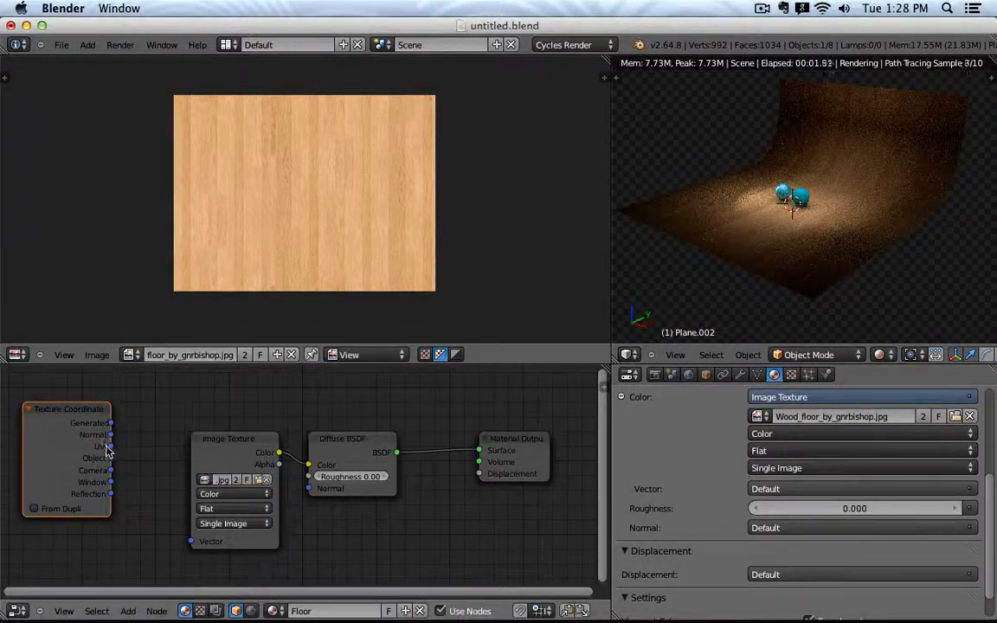
{"action": "left_click_drag", "start_coordinate": [110, 447], "coordinate": [192, 542]}
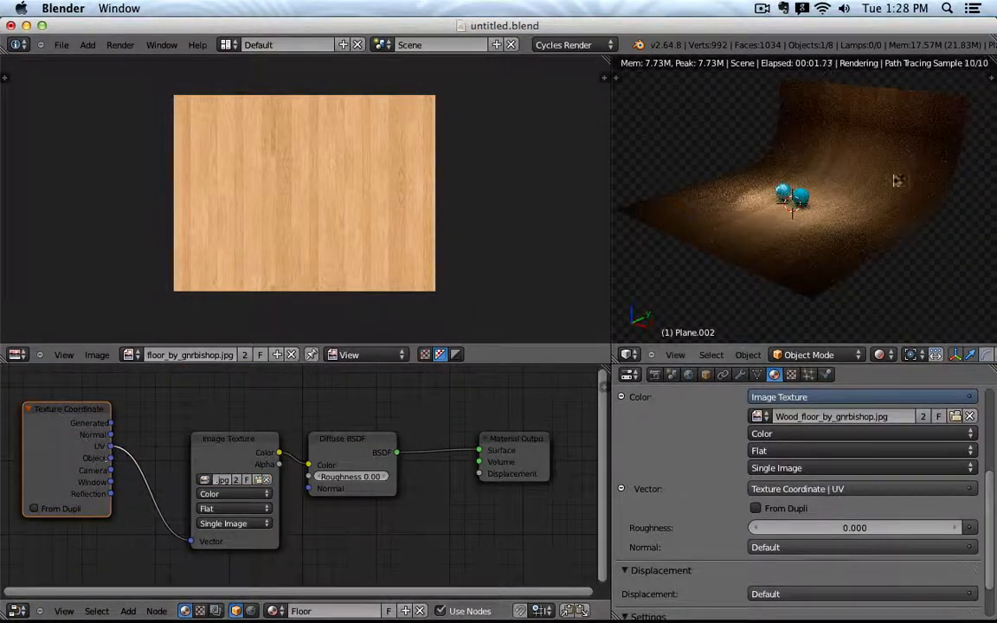
Try two rotations of the floor's UV layout over the wood image, checking each in the rendered view, and undo both.
{"action": "key", "text": "Tab"}
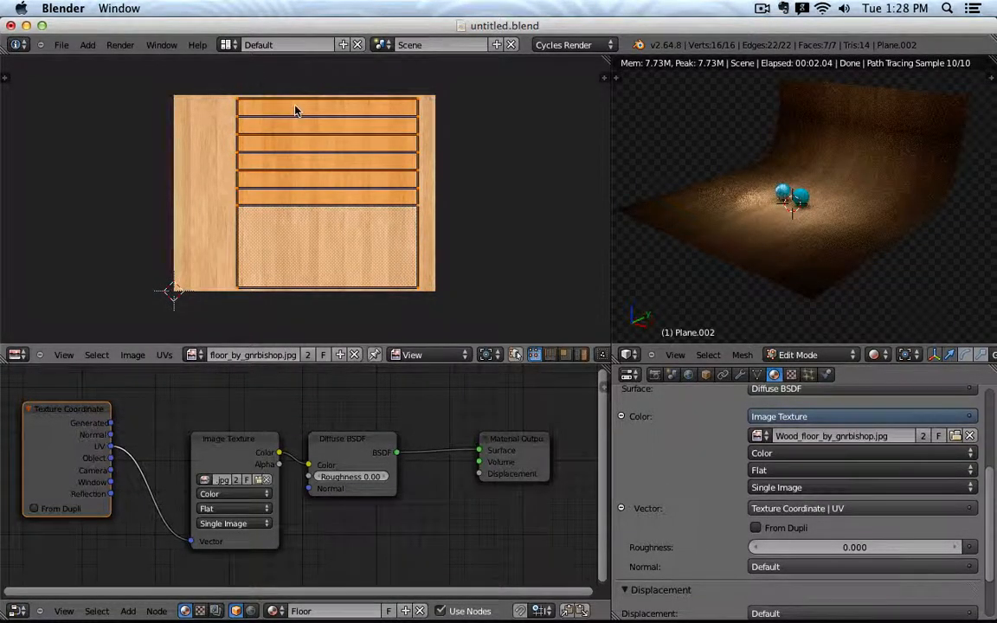
{"action": "key", "text": "r"}
{"action": "left_click", "coordinate": [401, 89]}
{"action": "key", "text": "Tab"}
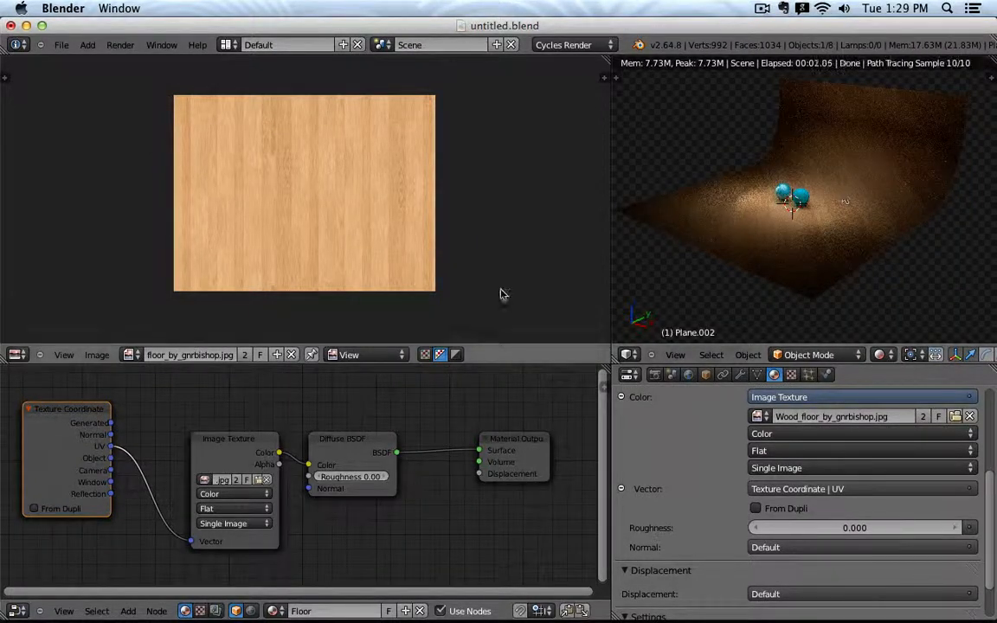
{"action": "key", "text": "Tab"}
{"action": "key", "text": "r"}
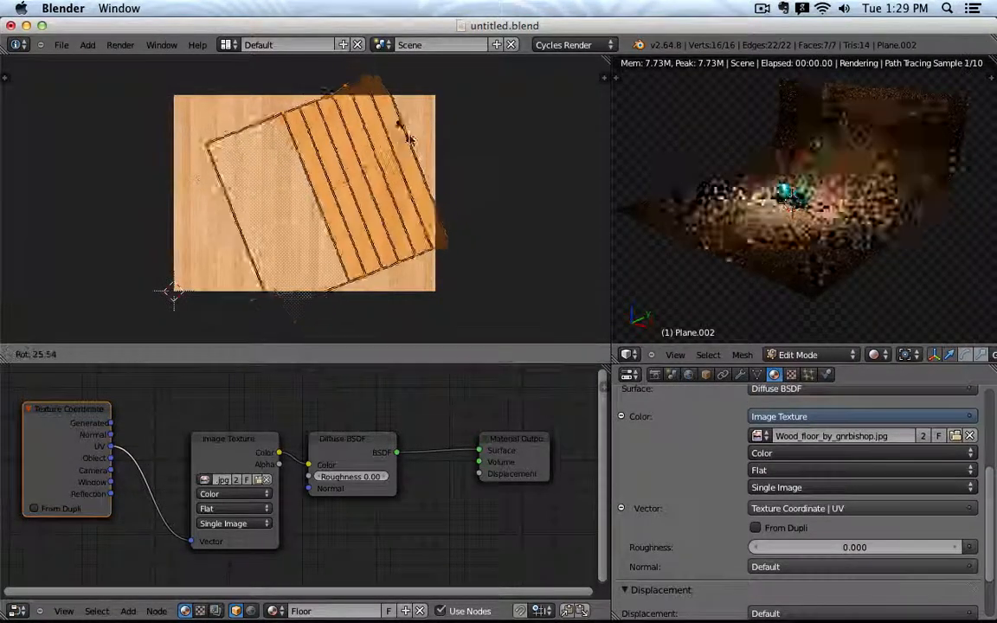
{"action": "left_click", "coordinate": [435, 258]}
{"action": "key", "text": "Tab"}
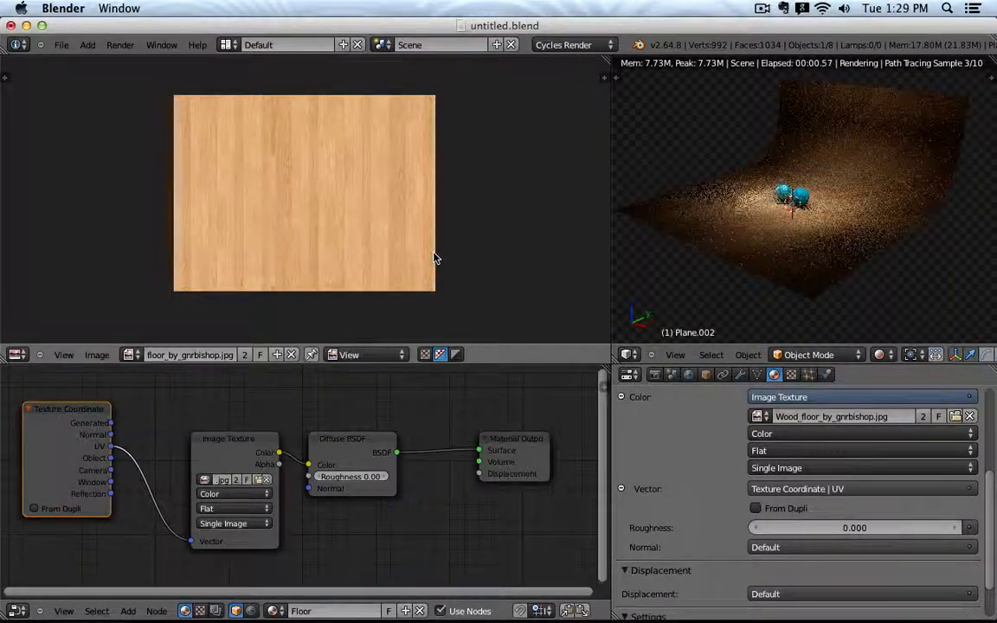
{"action": "key", "text": "Tab"}
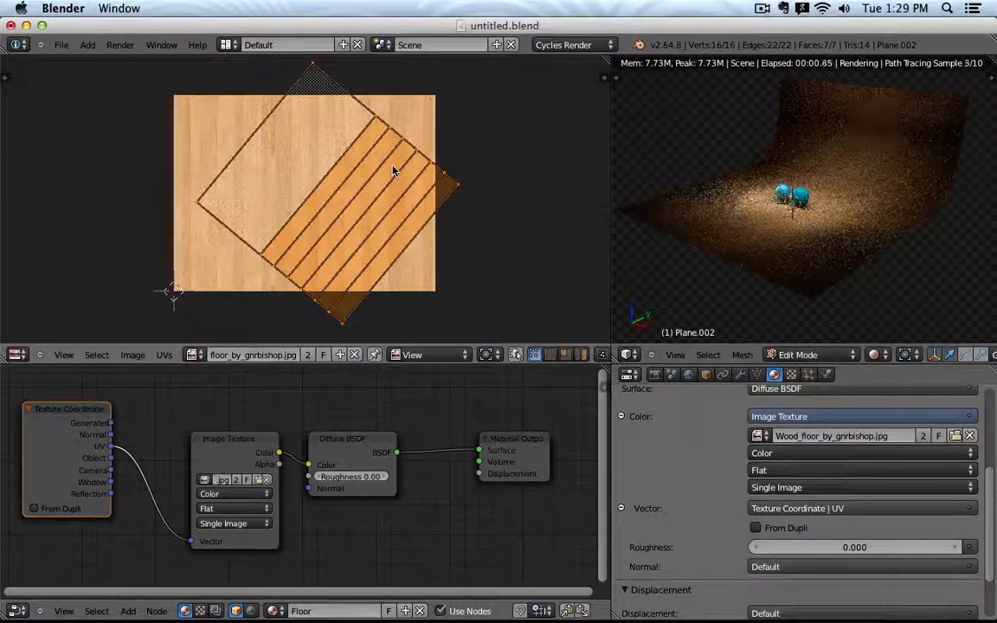
{"action": "key", "text": "super+z"}
{"action": "key", "text": "super+z"}
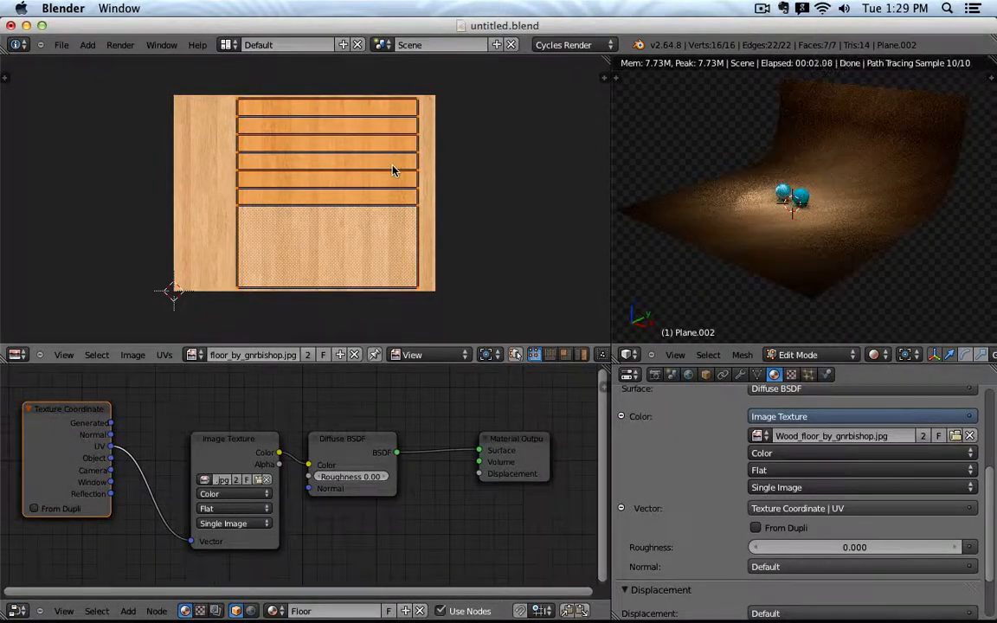
Examine the Floor material's node chain and inspect the rendered wood floor close up around the two spheres.
{"action": "key", "text": "Tab"}
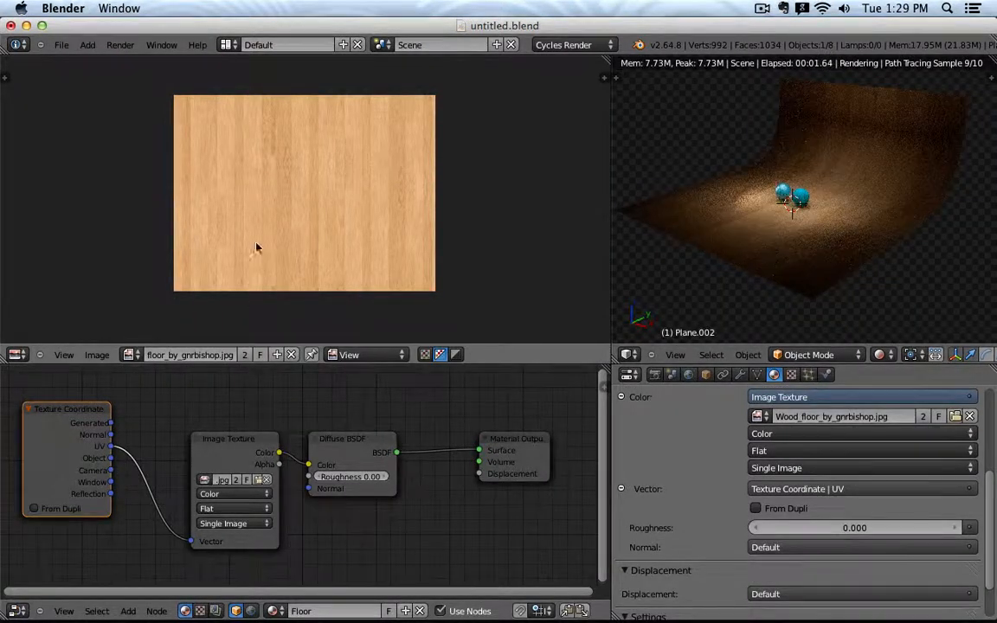
{"action": "key", "text": "Tab"}
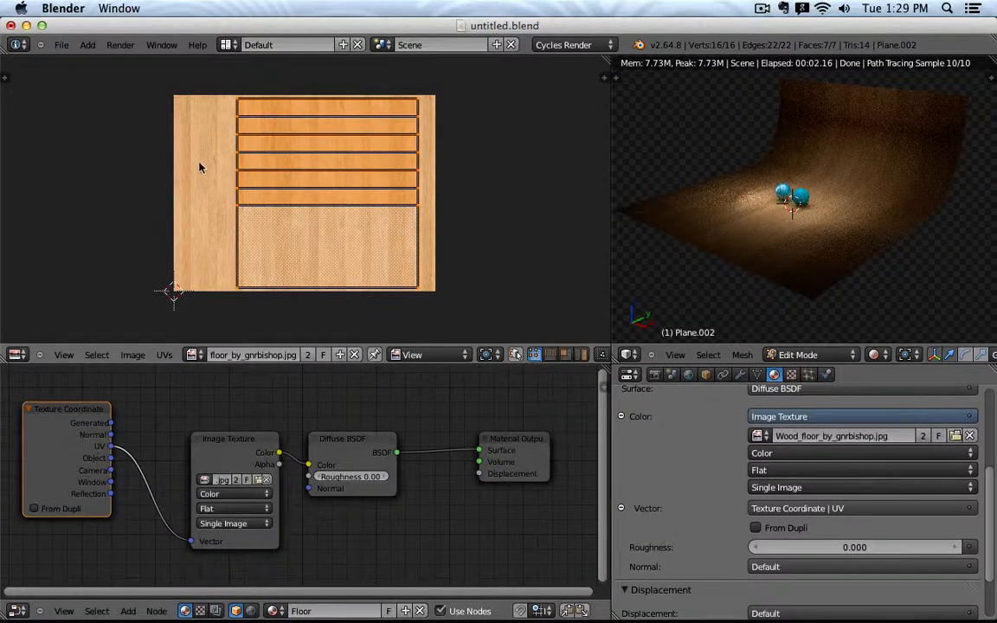
{"action": "key", "text": "Tab"}
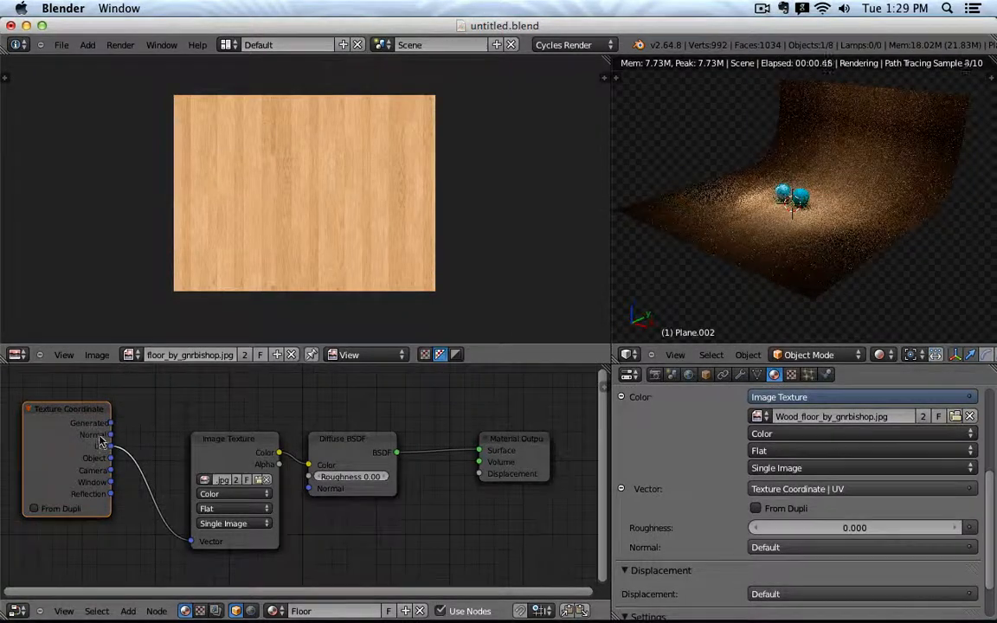
{"action": "left_click", "coordinate": [217, 454]}
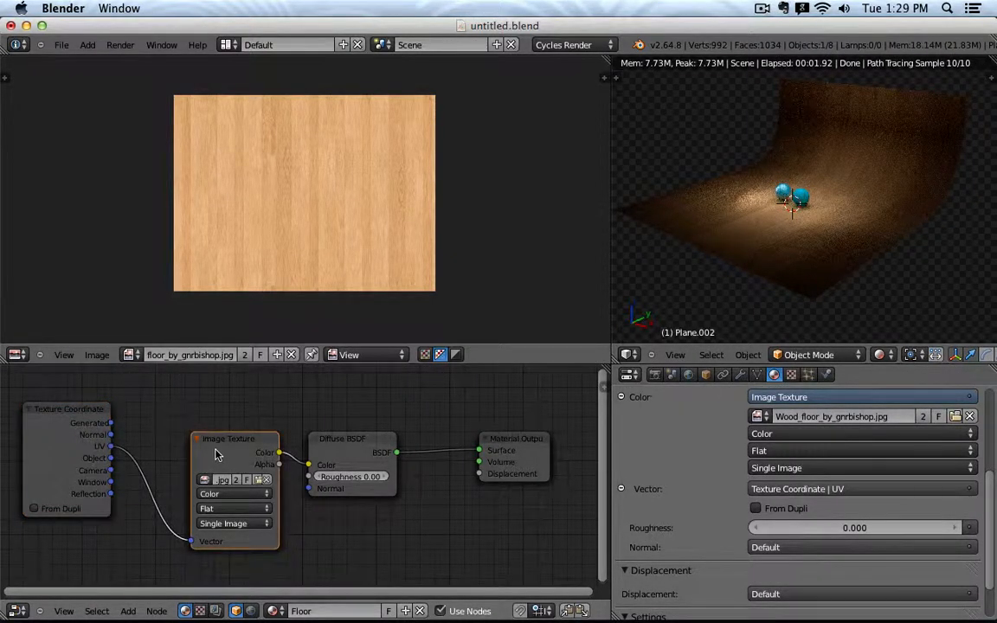
{"action": "left_click", "coordinate": [358, 449]}
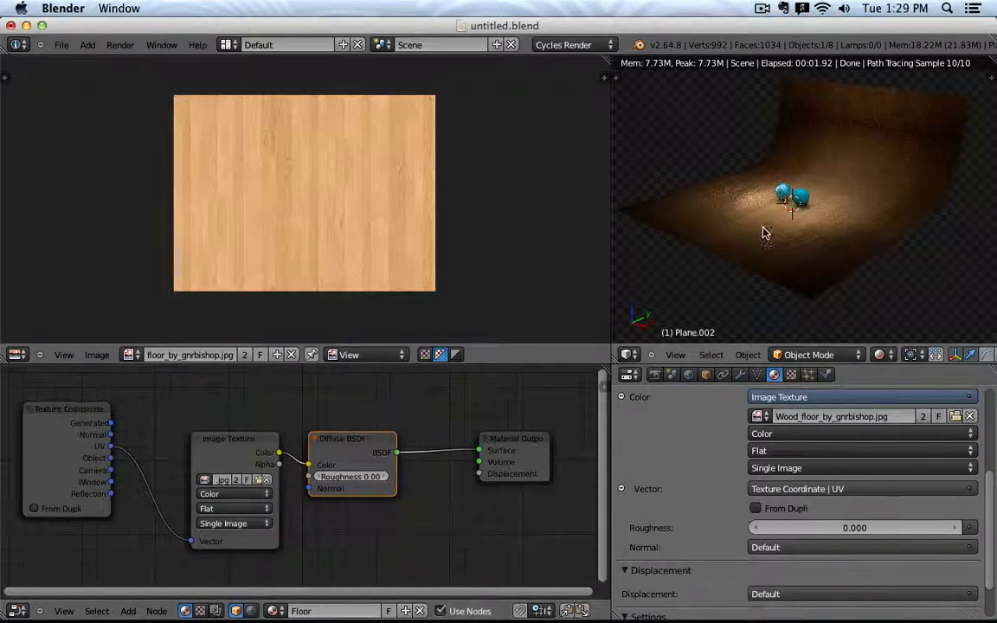
{"action": "scroll", "coordinate": [762, 227], "scroll_direction": "up", "scroll_amount": 4}
{"action": "scroll", "coordinate": [753, 223], "scroll_direction": "up", "scroll_amount": 5}
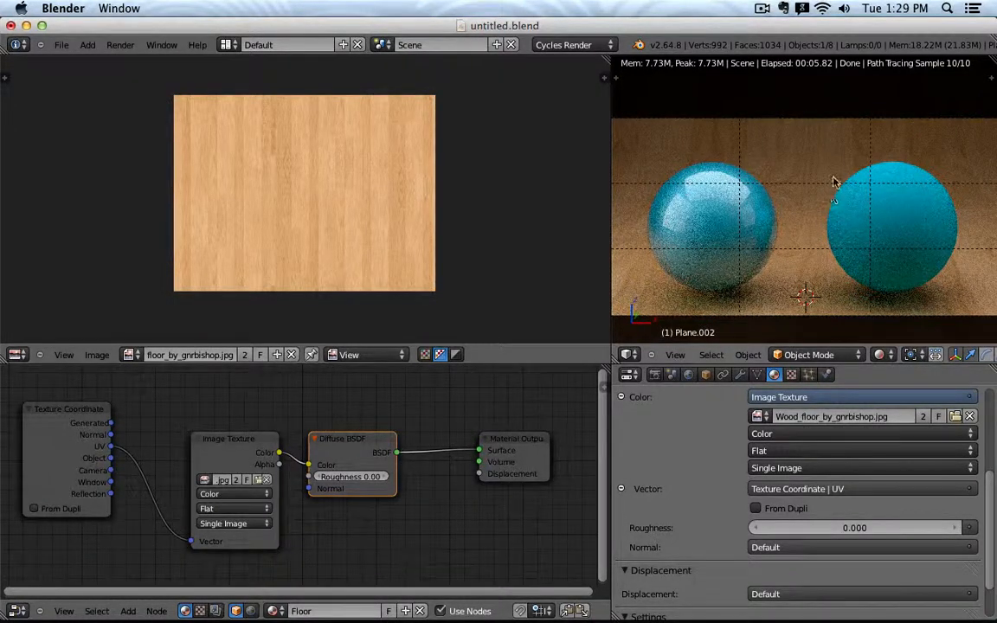
Scale the floor's UV layout, flipped, to more than twice the wood image's width and check the wood grain in the render.
{"action": "key", "text": "Tab"}
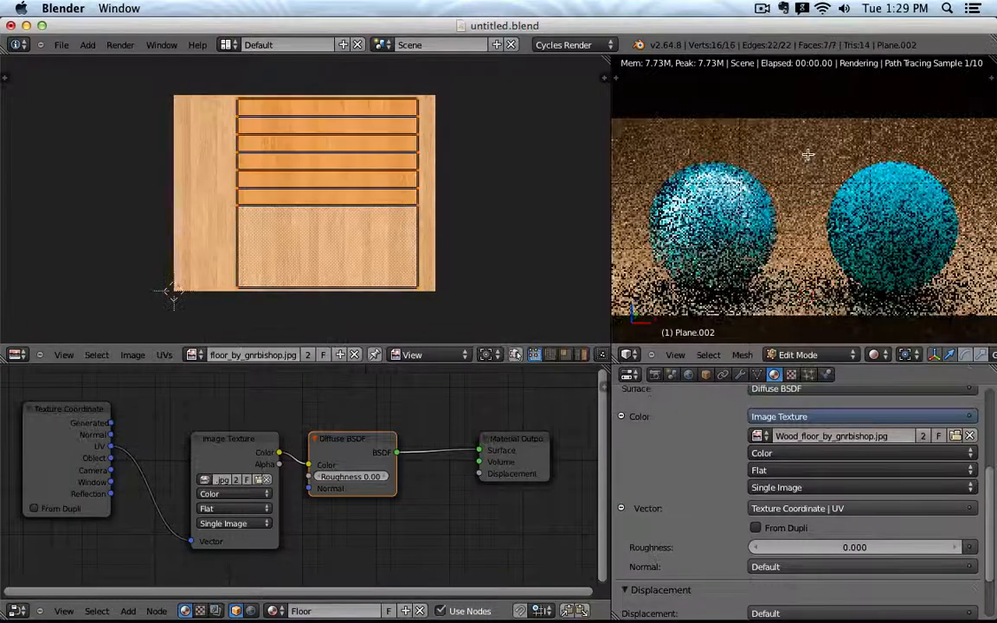
{"action": "scroll", "coordinate": [387, 191], "scroll_direction": "down", "scroll_amount": 3}
{"action": "middle_click_drag", "start_coordinate": [356, 205], "coordinate": [342, 222]}
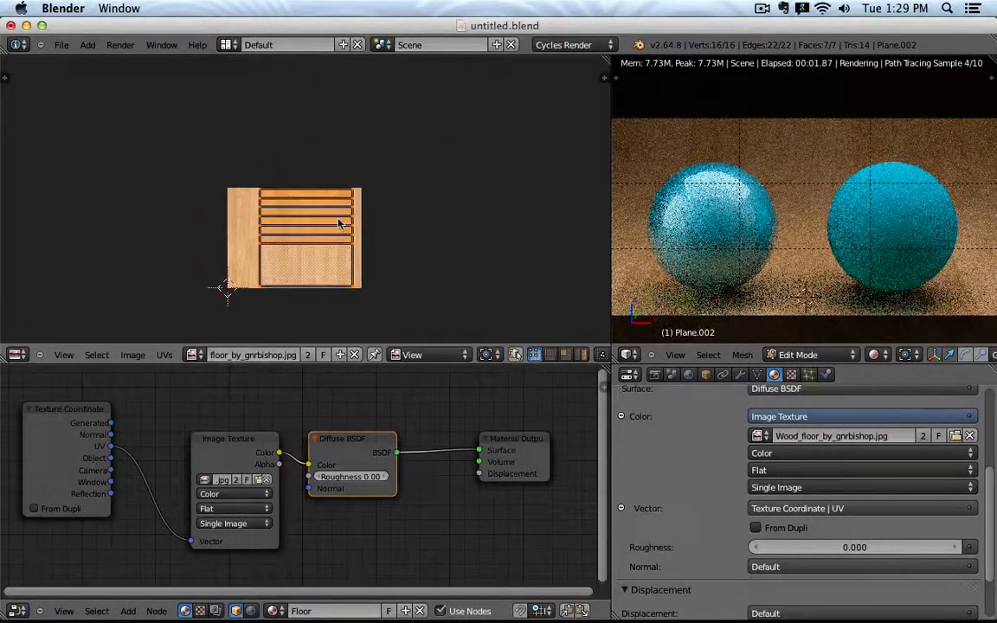
{"action": "scroll", "coordinate": [342, 221], "scroll_direction": "up", "scroll_amount": 3}
{"action": "scroll", "coordinate": [342, 220], "scroll_direction": "down", "scroll_amount": 3}
{"action": "key", "text": "s"}
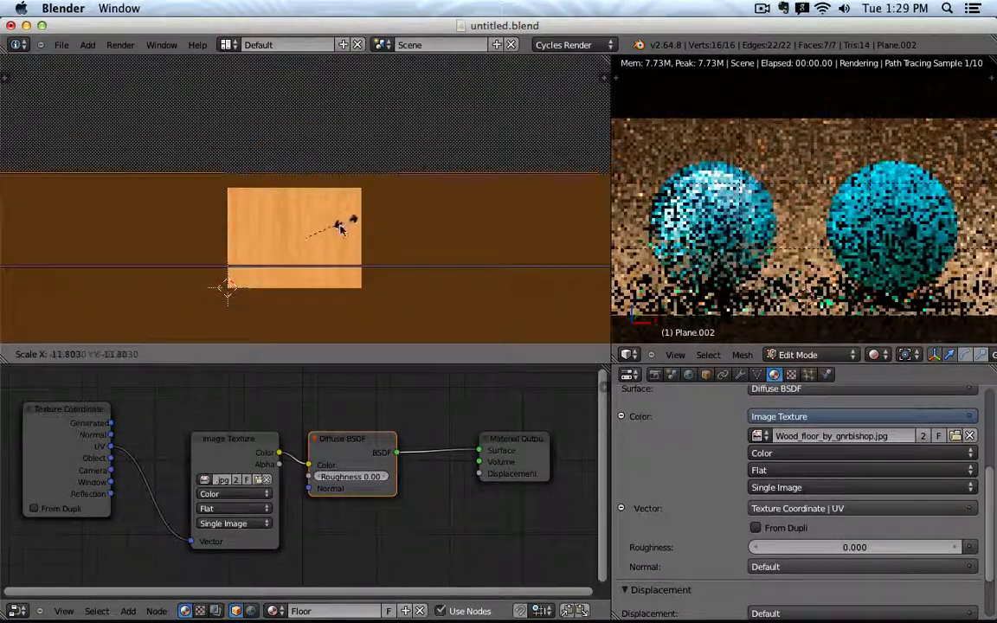
{"action": "left_click", "coordinate": [321, 242]}
{"action": "key", "text": "Tab"}
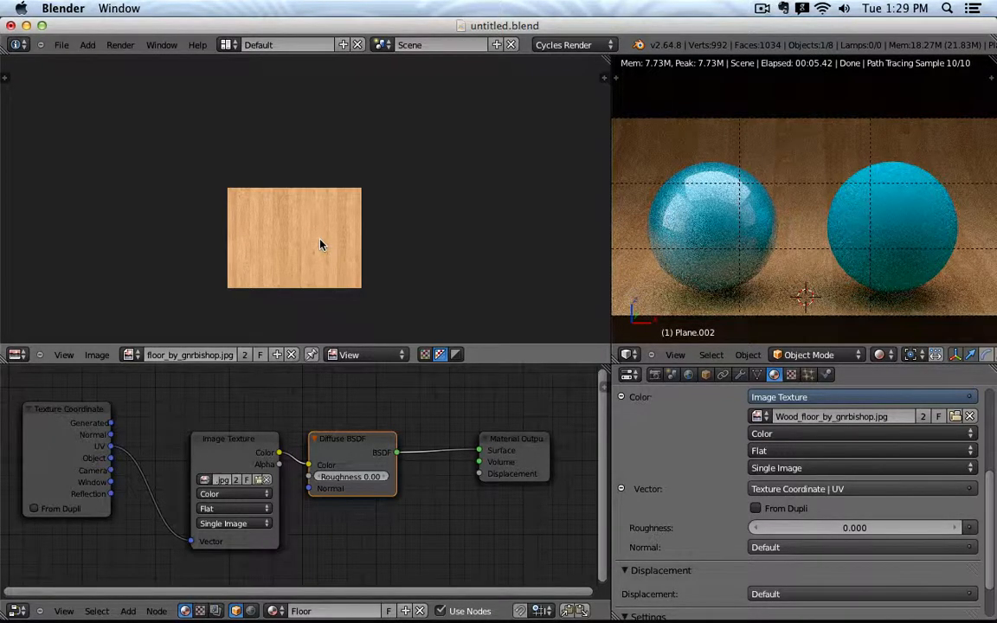
Move the floor's UV layout until its left edge meets the wood image's left edge, and check the whole floor in the render.
{"action": "key", "text": "Tab"}
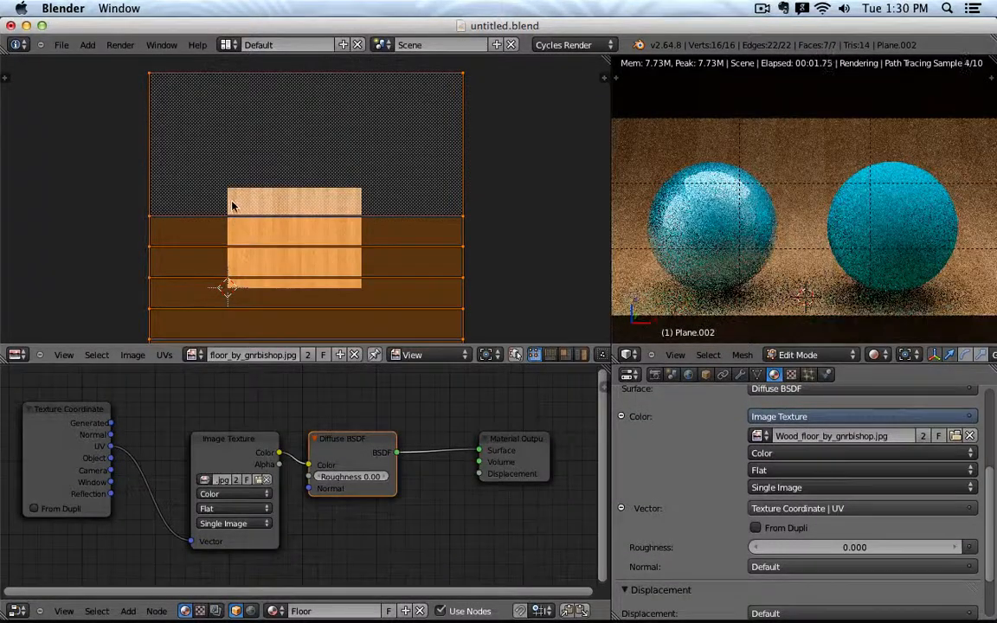
{"action": "key", "text": "g"}
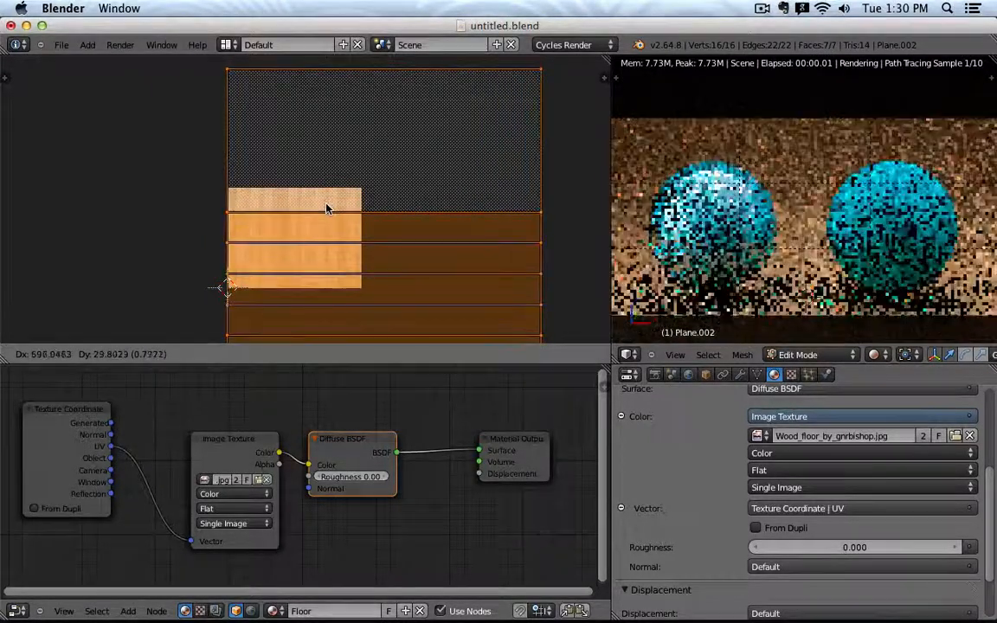
{"action": "left_click", "coordinate": [327, 208]}
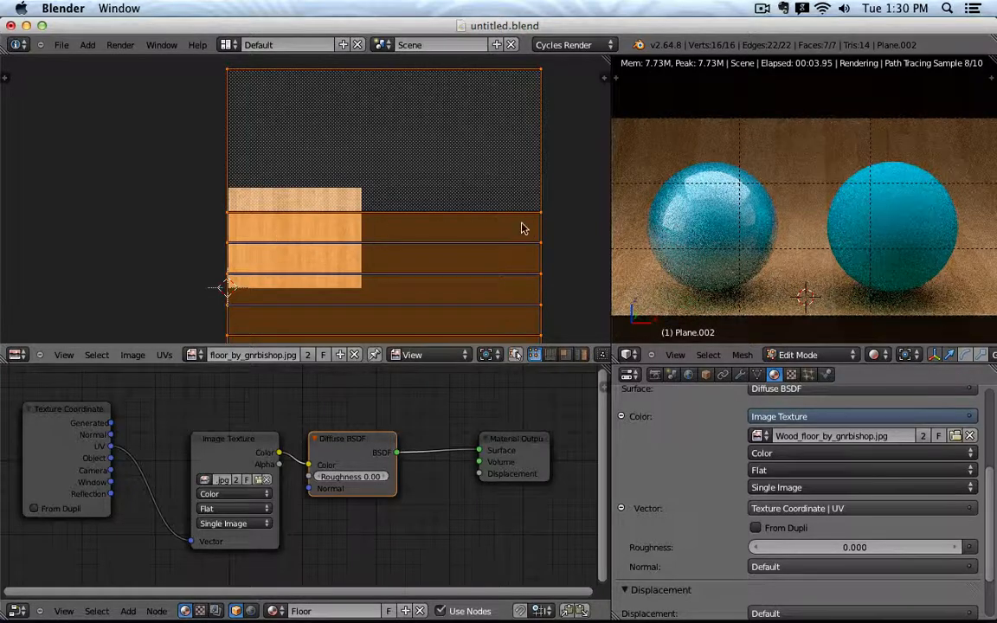
{"action": "scroll", "coordinate": [805, 208], "scroll_direction": "down", "scroll_amount": 5}
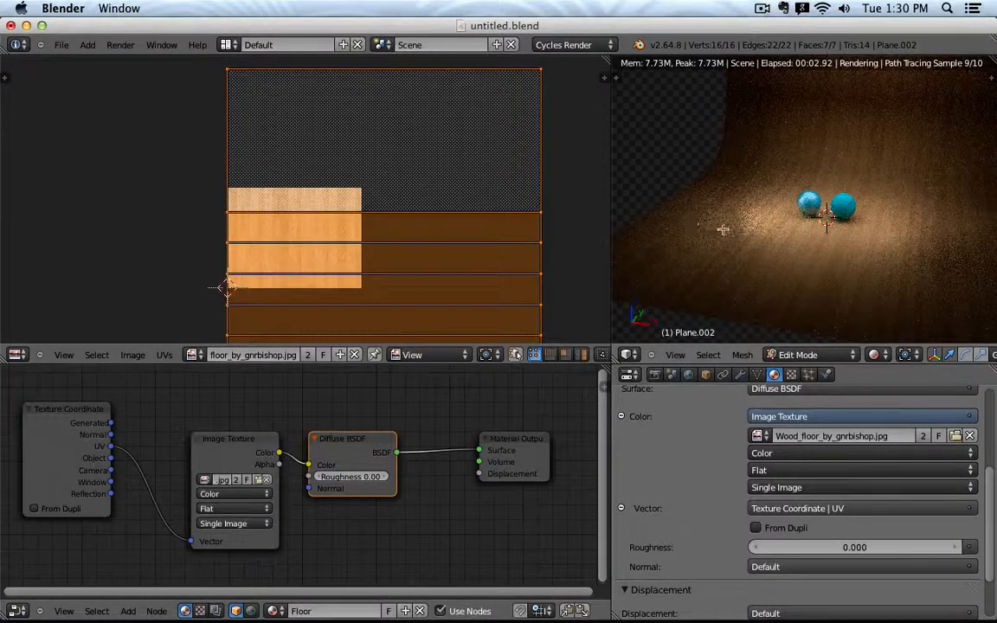
{"action": "scroll", "coordinate": [361, 233], "scroll_direction": "down", "scroll_amount": 2}
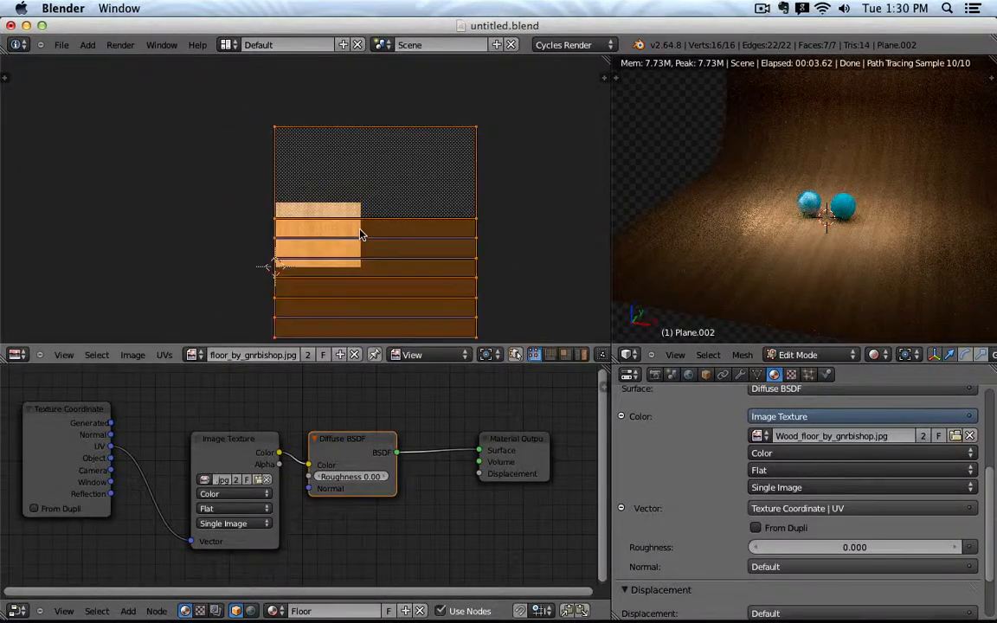
Enlarge the floor's UV layout to several times the wood image's width and check the finer wood grain in the render.
{"action": "key", "text": "s"}
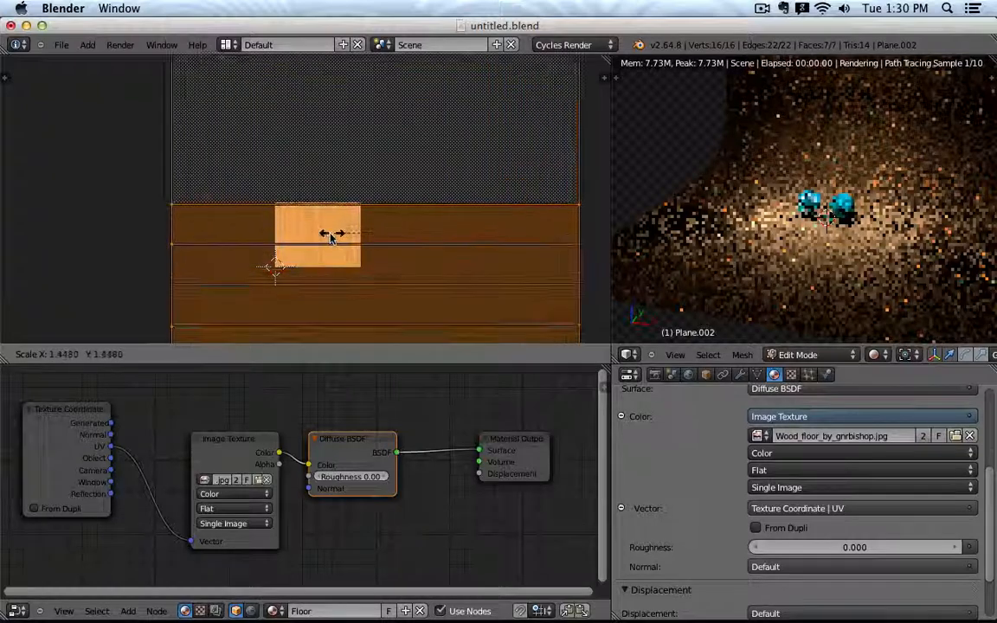
{"action": "left_click", "coordinate": [328, 232]}
{"action": "key", "text": "Tab"}
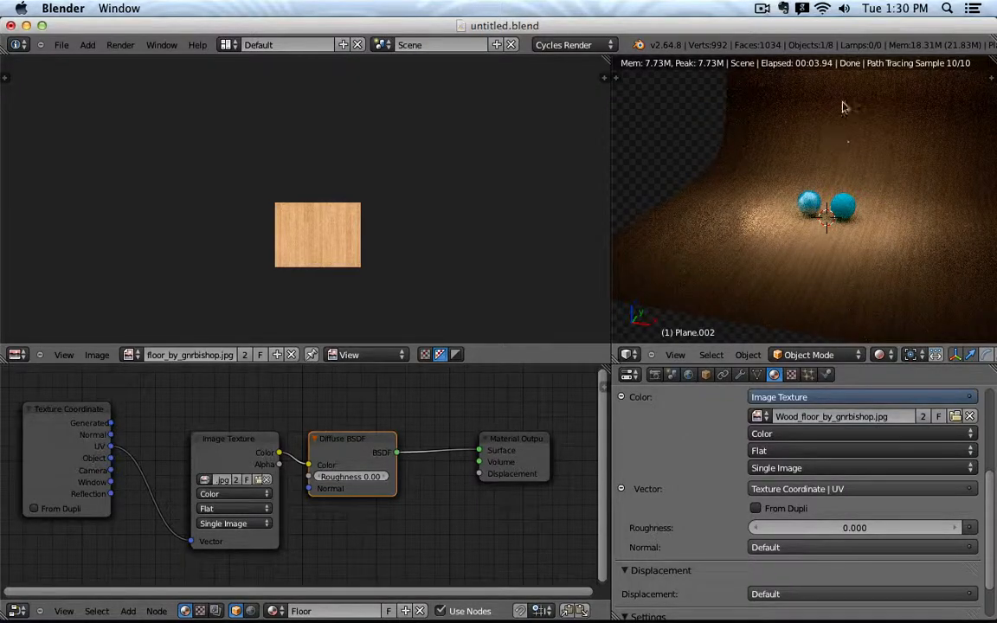
{"action": "key", "text": "Tab"}
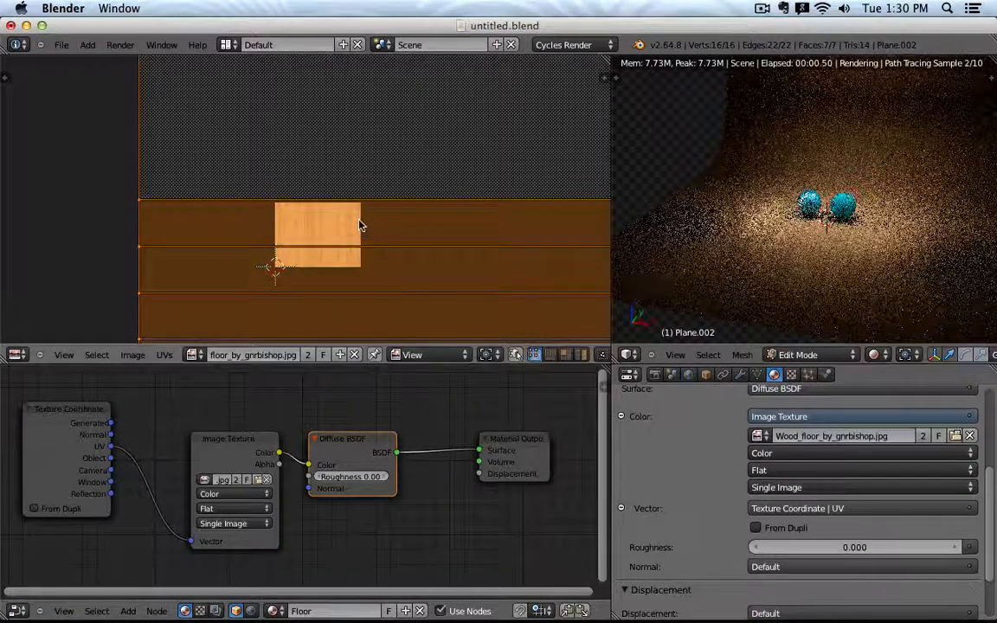
Shrink the floor's UV layout to a tiny fraction of the wood image's size.
{"action": "scroll", "coordinate": [328, 243], "scroll_direction": "up", "scroll_amount": 1}
{"action": "scroll", "coordinate": [327, 244], "scroll_direction": "up", "scroll_amount": 6}
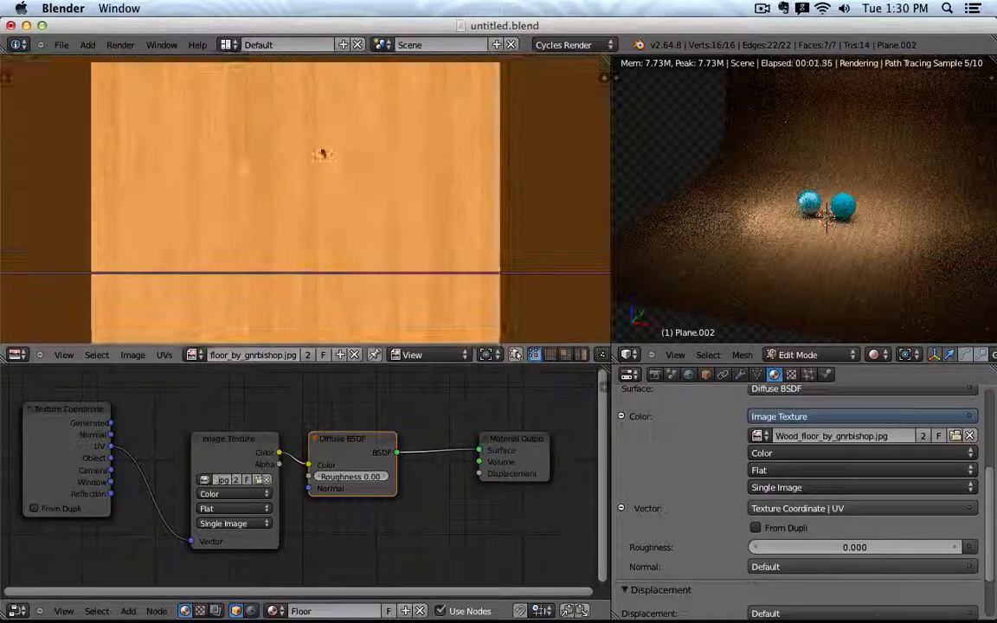
{"action": "scroll", "coordinate": [364, 147], "scroll_direction": "down", "scroll_amount": 2}
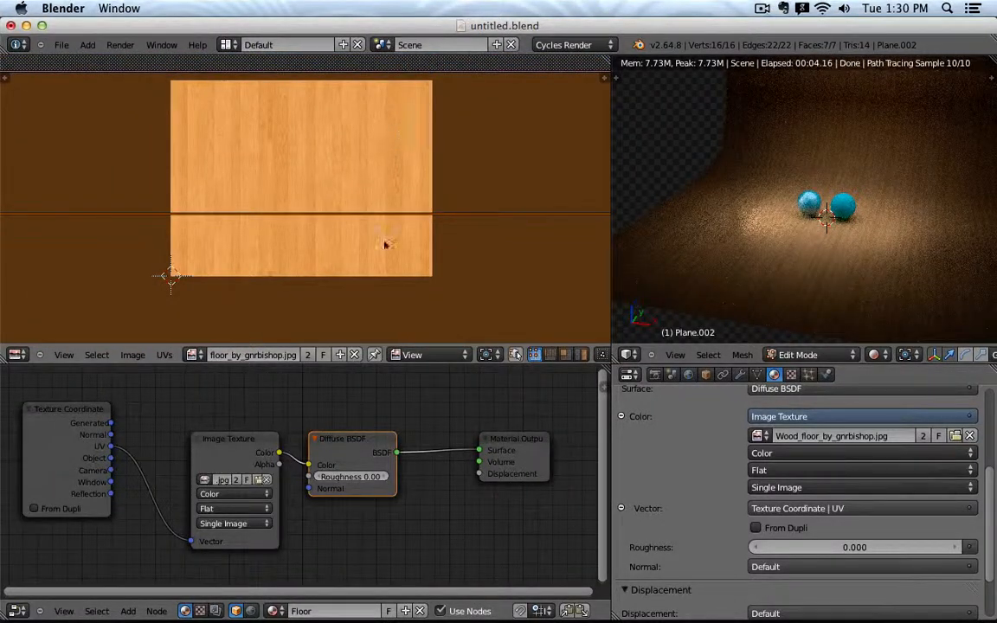
{"action": "key", "text": "s"}
{"action": "left_click", "coordinate": [376, 178]}
{"action": "key", "text": "s"}
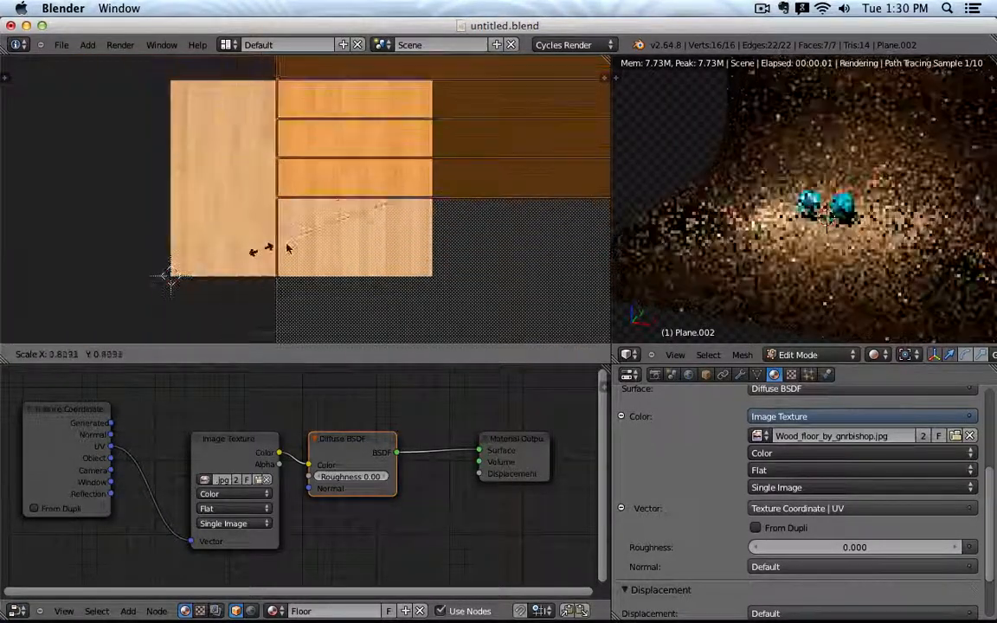
{"action": "left_click", "coordinate": [433, 191]}
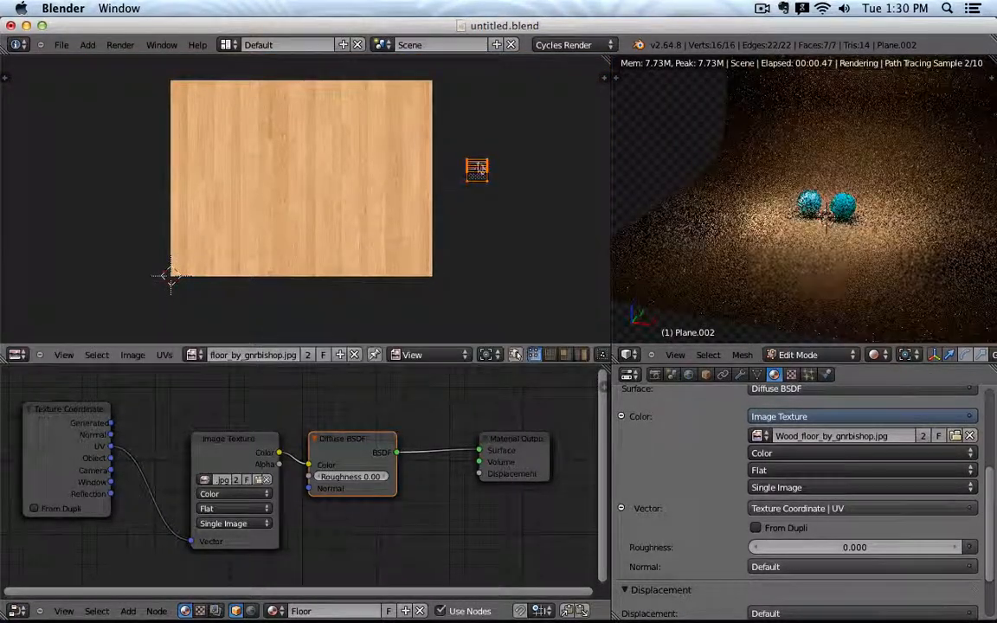
Move the tiny UV layout onto the lower right part of the wood image.
{"action": "key", "text": "g"}
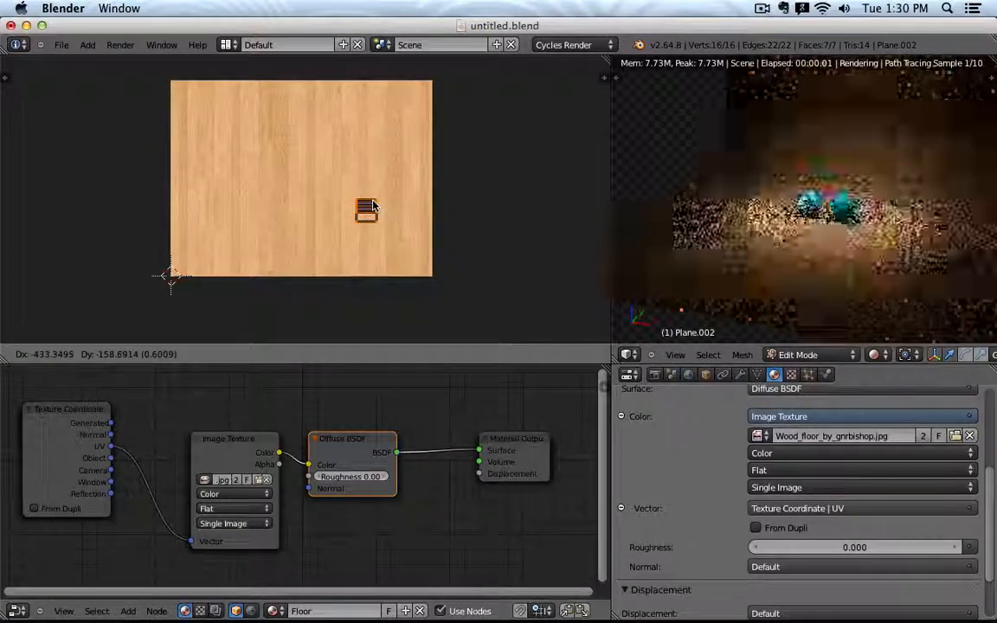
{"action": "left_click", "coordinate": [360, 208]}
{"action": "key", "text": "Tab"}
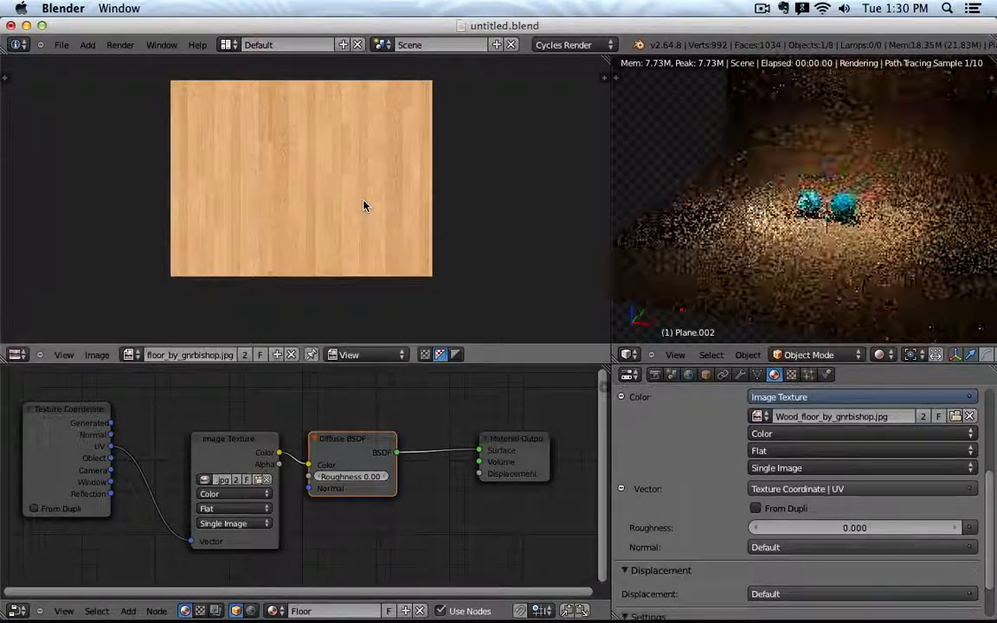
{"action": "key", "text": "Tab"}
{"action": "scroll", "coordinate": [311, 215], "scroll_direction": "up", "scroll_amount": 6}
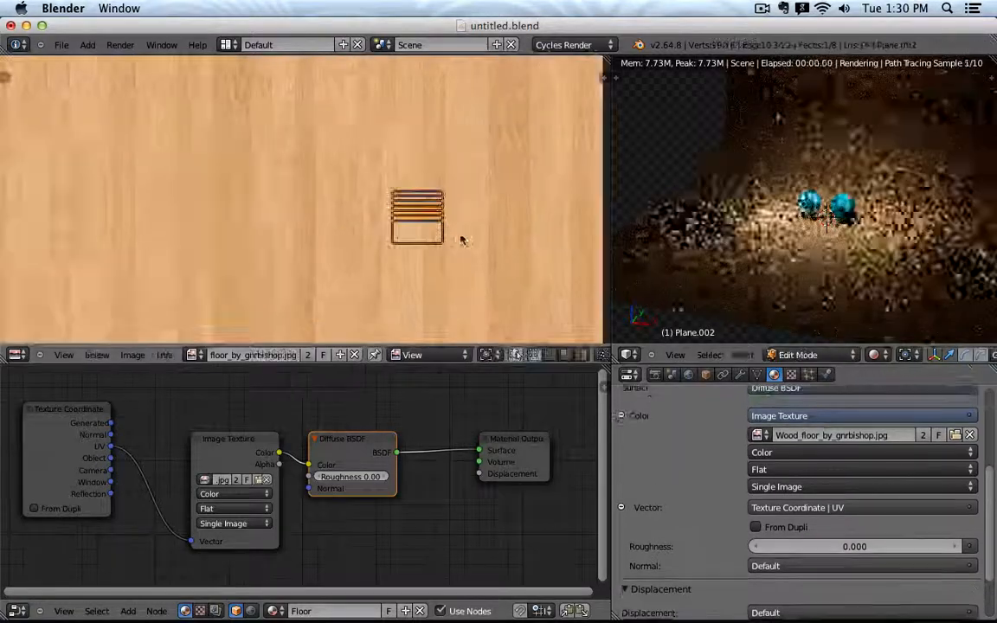
Examine the floor's render through the camera and the small wood area that the tiny UV layout covers.
{"action": "key", "text": "Tab"}
{"action": "middle_click_drag", "start_coordinate": [779, 173], "coordinate": [838, 183]}
{"action": "key", "text": "KP_0"}
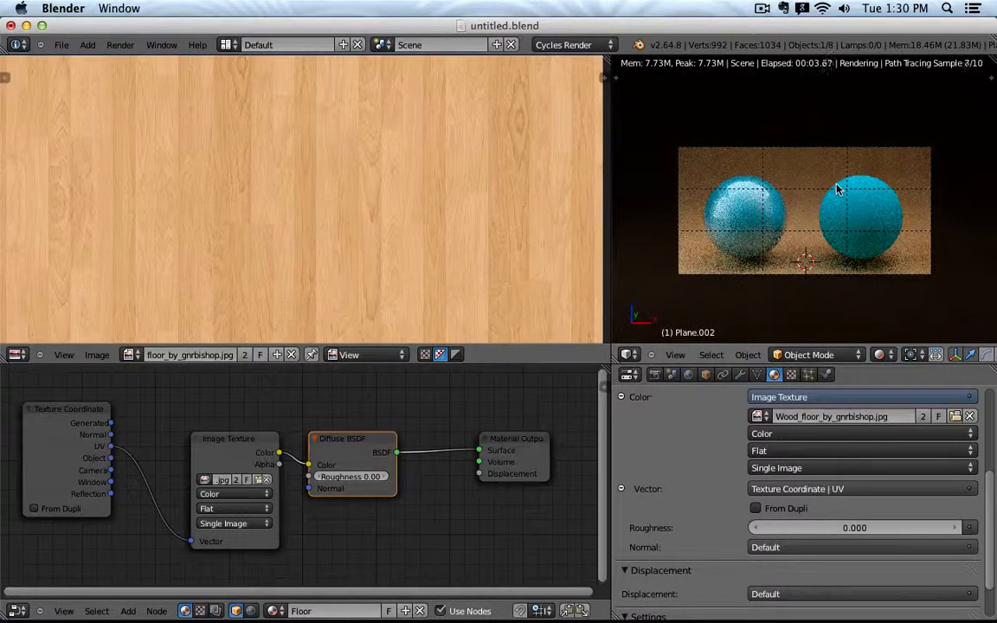
{"action": "scroll", "coordinate": [457, 190], "scroll_direction": "down", "scroll_amount": 4}
{"action": "key", "text": "Tab"}
{"action": "scroll", "coordinate": [445, 222], "scroll_direction": "up", "scroll_amount": 4}
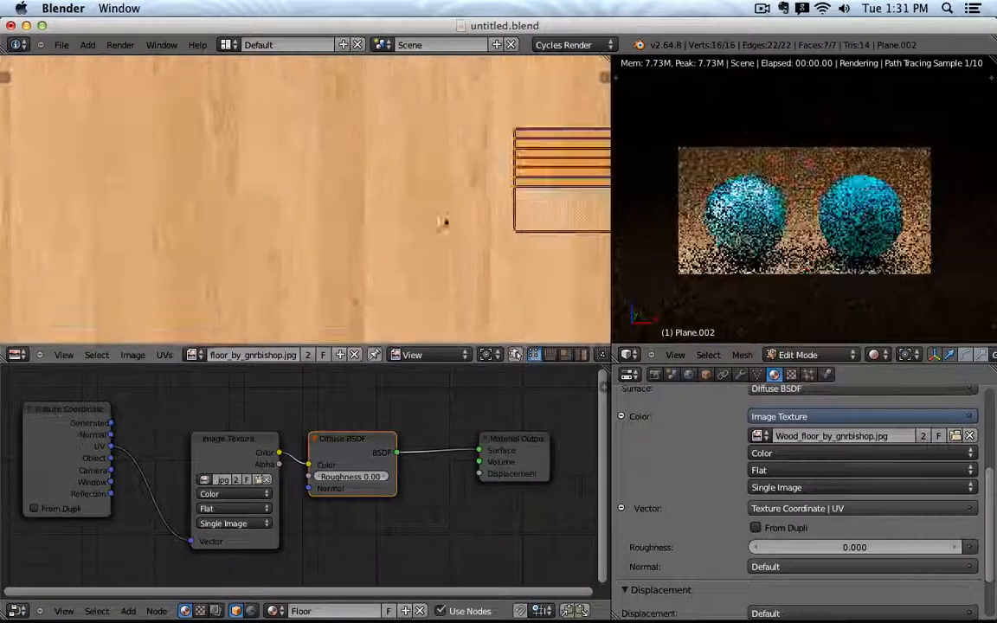
{"action": "scroll", "coordinate": [381, 234], "scroll_direction": "up", "scroll_amount": 7}
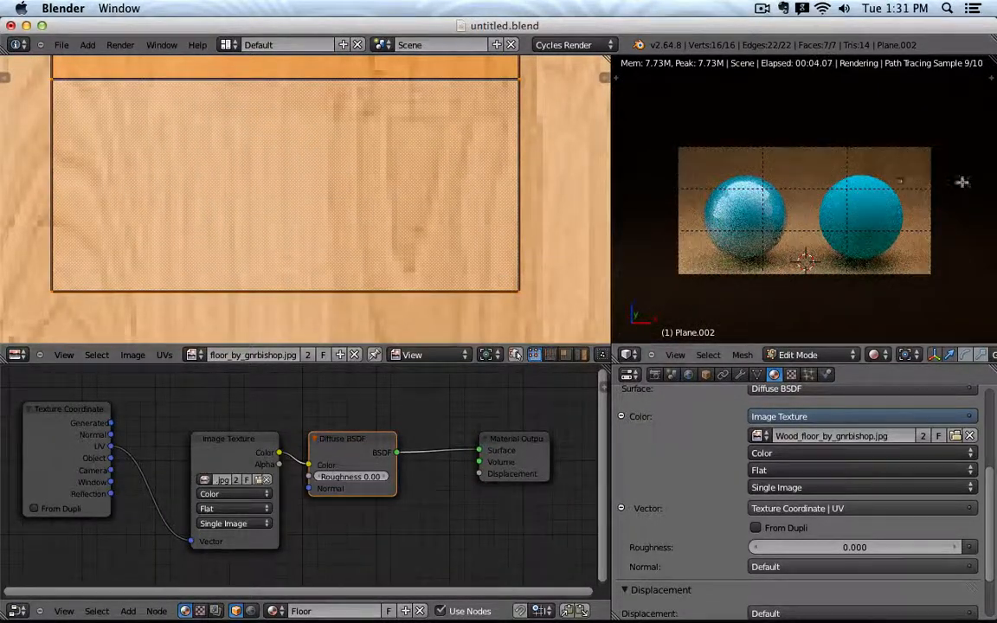
{"action": "scroll", "coordinate": [276, 169], "scroll_direction": "down", "scroll_amount": 15}
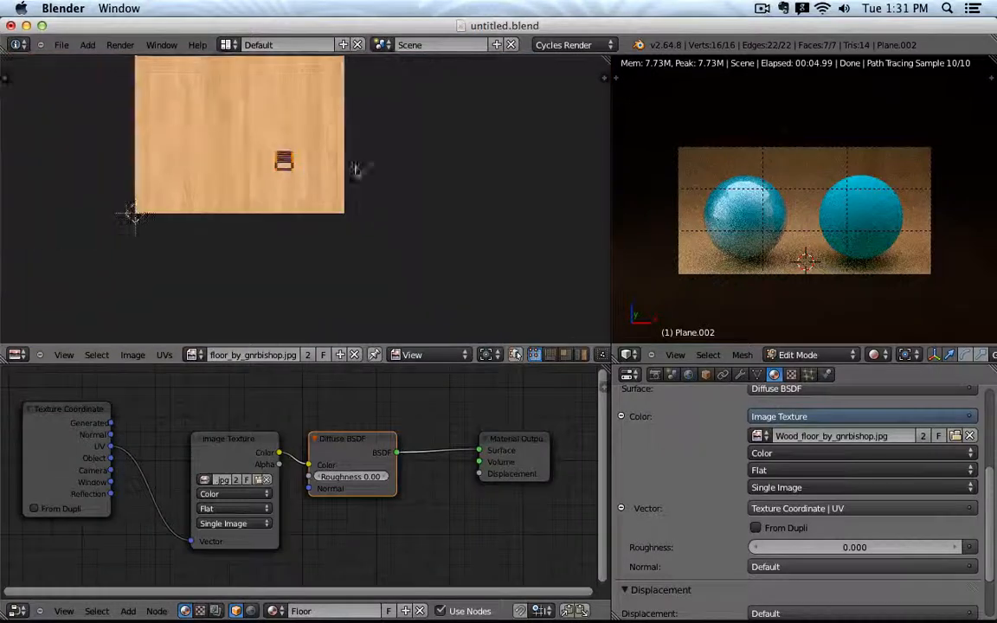
Unwrap the floor mesh again with the standard Unwrap method to replace the tiny UV layout.
{"action": "key", "text": "u"}
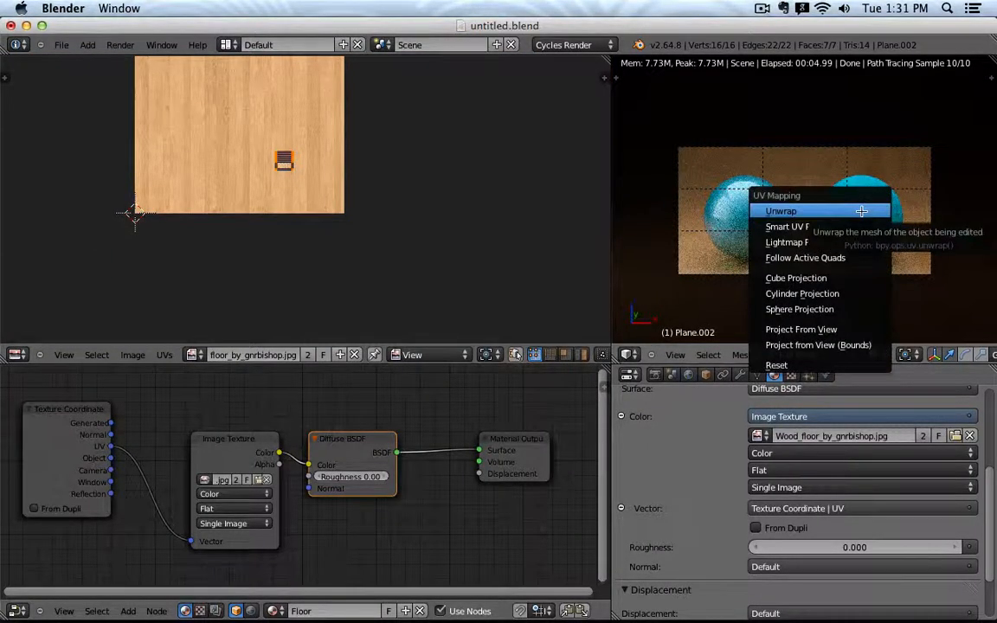
{"action": "left_click", "coordinate": [861, 211]}
{"action": "scroll", "coordinate": [350, 216], "scroll_direction": "up", "scroll_amount": 5}
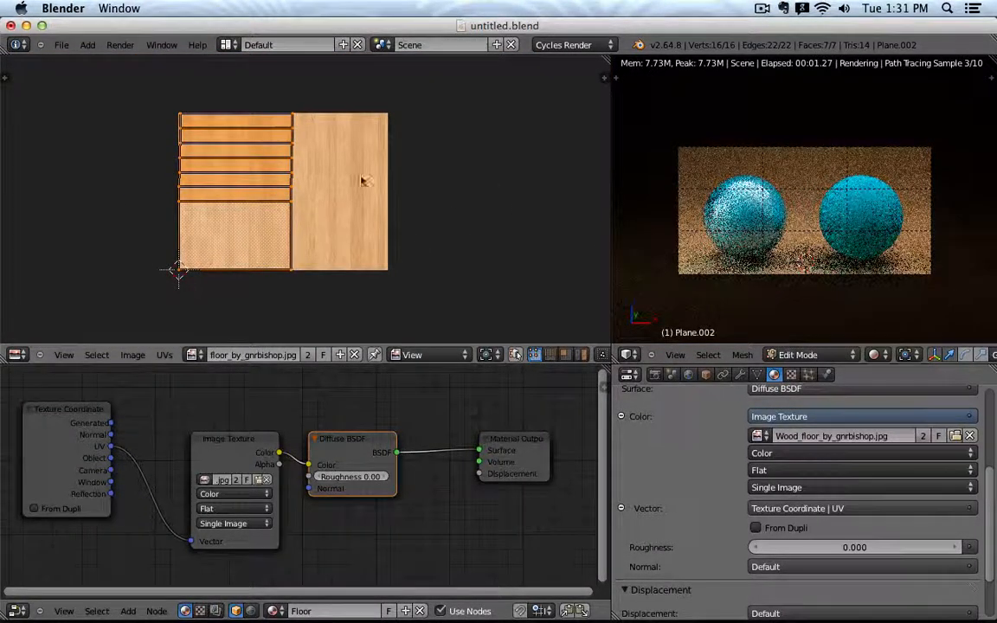
Straighten the UV layout's right edge by selecting only its vertices and applying Align X.
{"action": "key", "text": "a"}
{"action": "key", "text": "b"}
{"action": "left_click_drag", "start_coordinate": [276, 92], "coordinate": [334, 303]}
{"action": "key", "text": "w"}
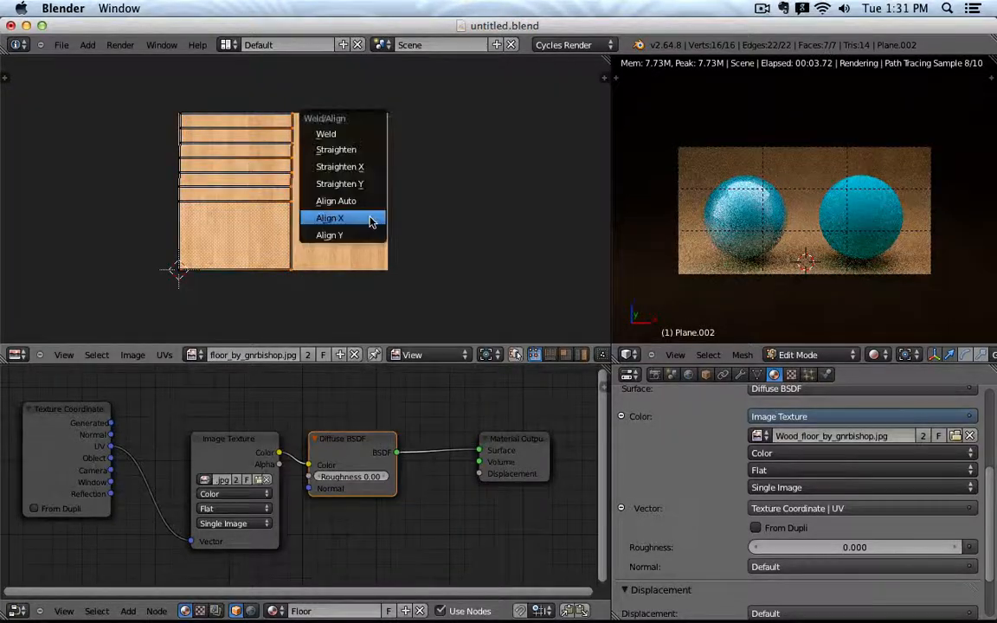
{"action": "left_click", "coordinate": [370, 222]}
Align the UV vertices of the layout's left edge along X and check the floor in the render.
{"action": "key", "text": "a"}
{"action": "key", "text": "b"}
{"action": "left_click_drag", "start_coordinate": [156, 100], "coordinate": [171, 274]}
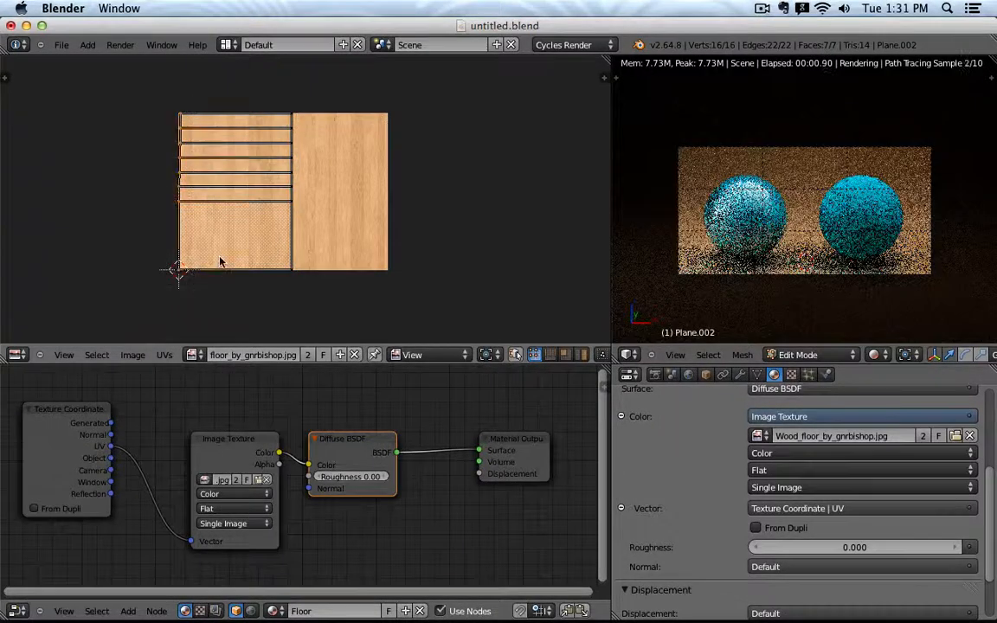
{"action": "key", "text": "w"}
{"action": "left_click", "coordinate": [221, 261]}
{"action": "key", "text": "Tab"}
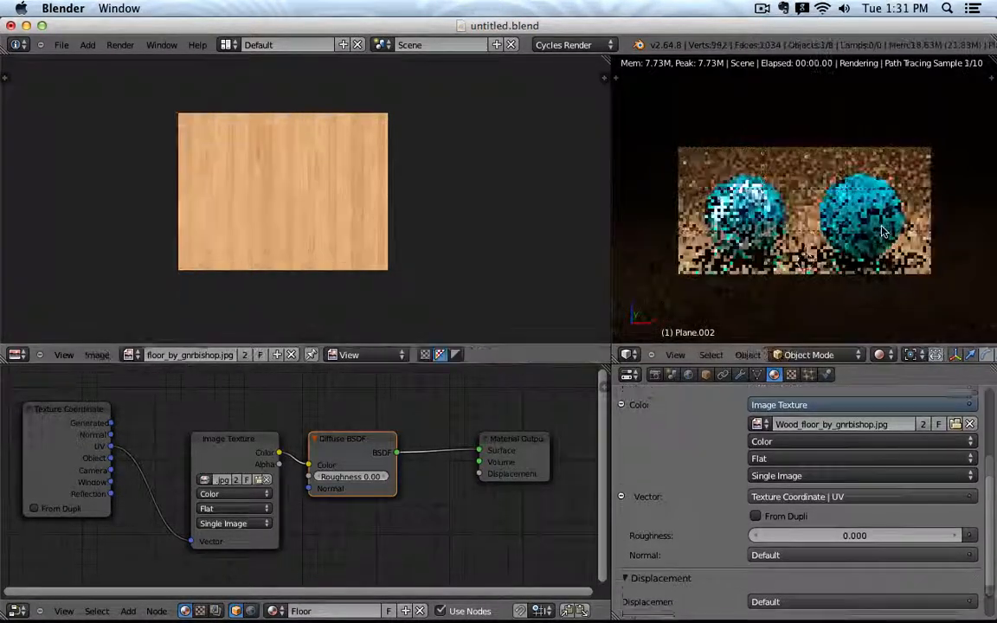
Stretch the UV layout along X by moving its right edge to the wood image's right edge, and check the render.
{"action": "key", "text": "Tab"}
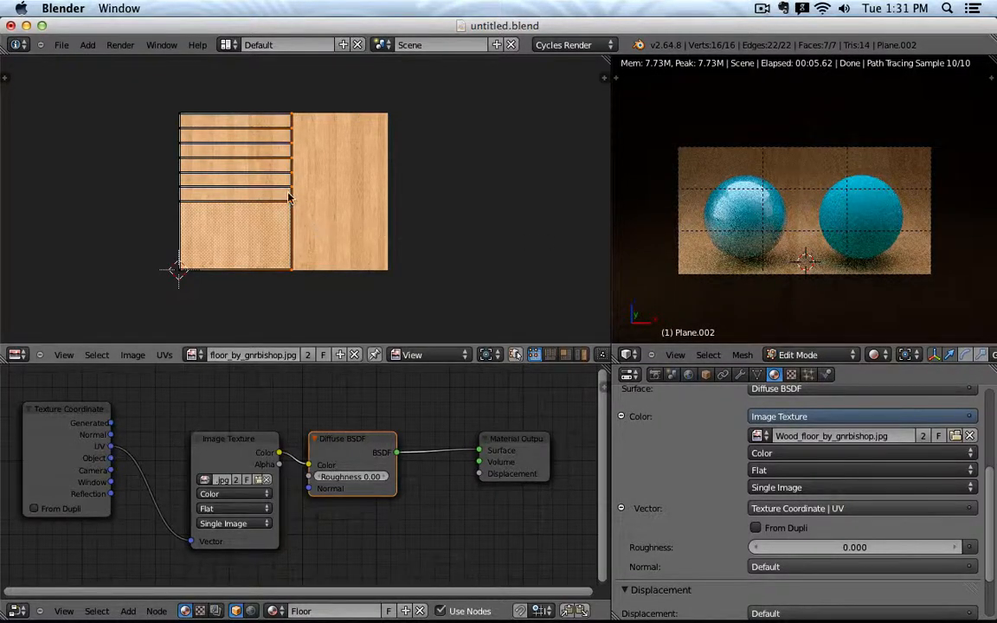
{"action": "key", "text": "g"}
{"action": "key", "text": "x"}
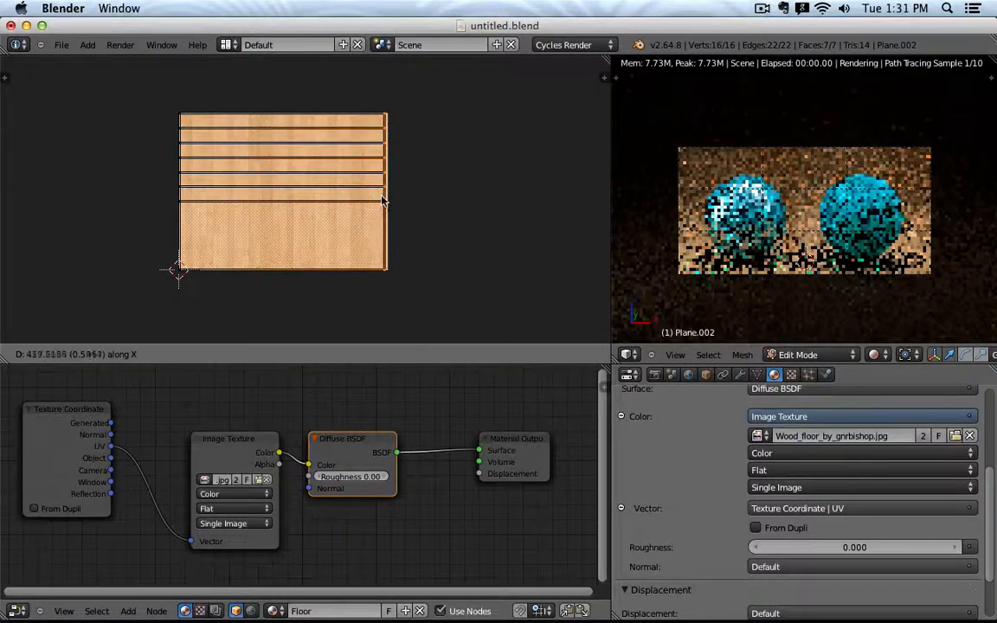
{"action": "left_click", "coordinate": [384, 201]}
{"action": "key", "text": "Tab"}
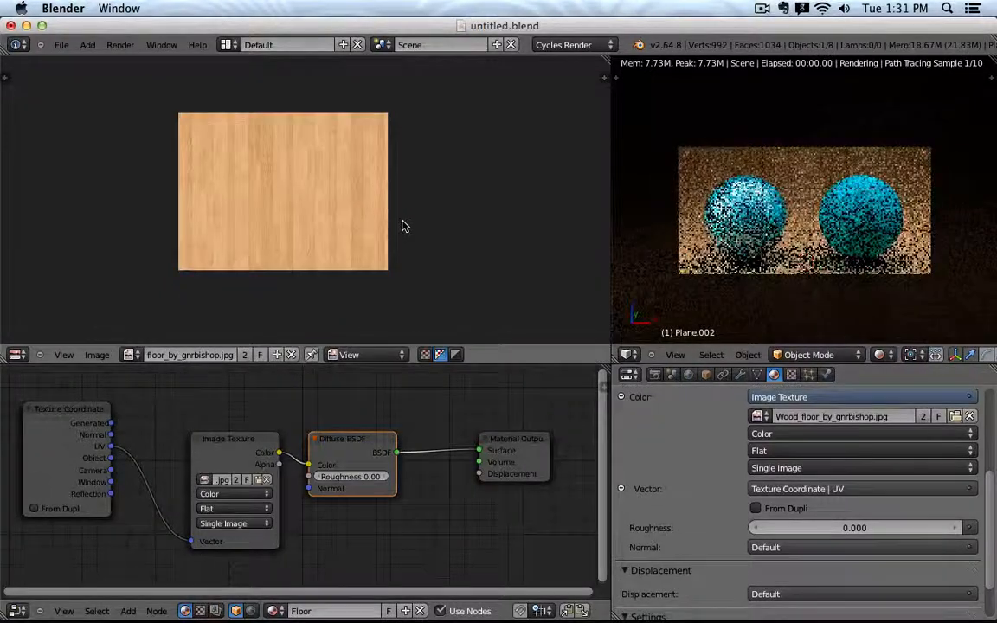
{"action": "key", "text": "Tab"}
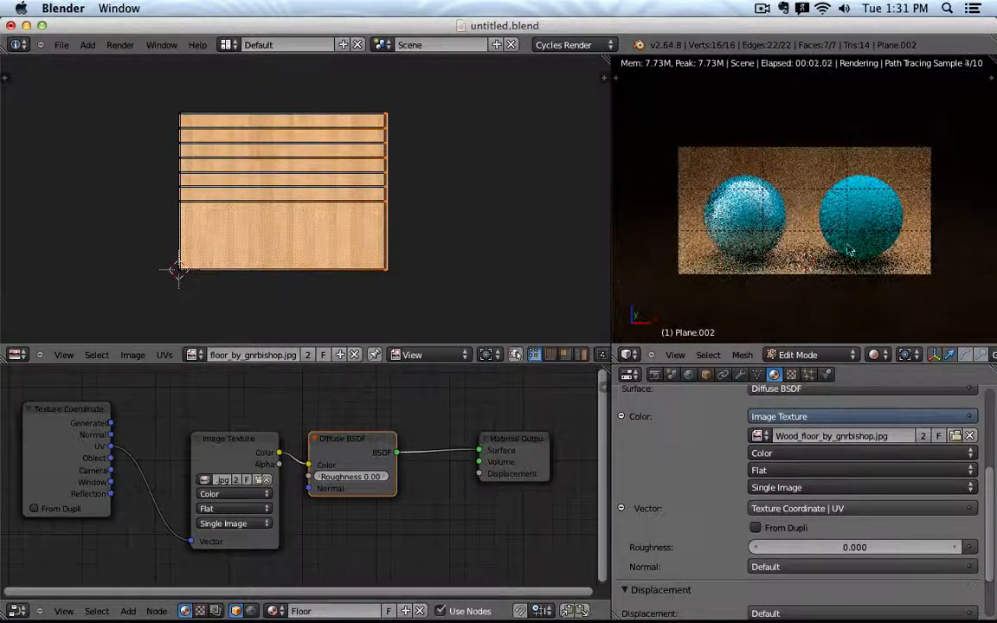
{"action": "key", "text": "Tab"}
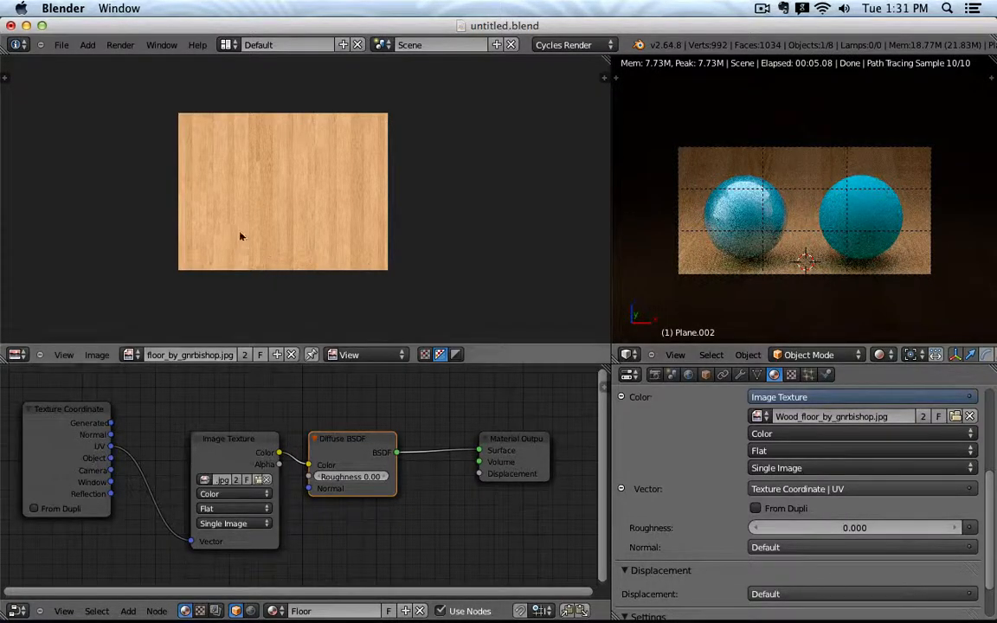
Move the Texture Coordinate node farther from the Image Texture node and insert a Mapping node into the link between them.
{"action": "middle_click_drag", "start_coordinate": [193, 418], "coordinate": [403, 390]}
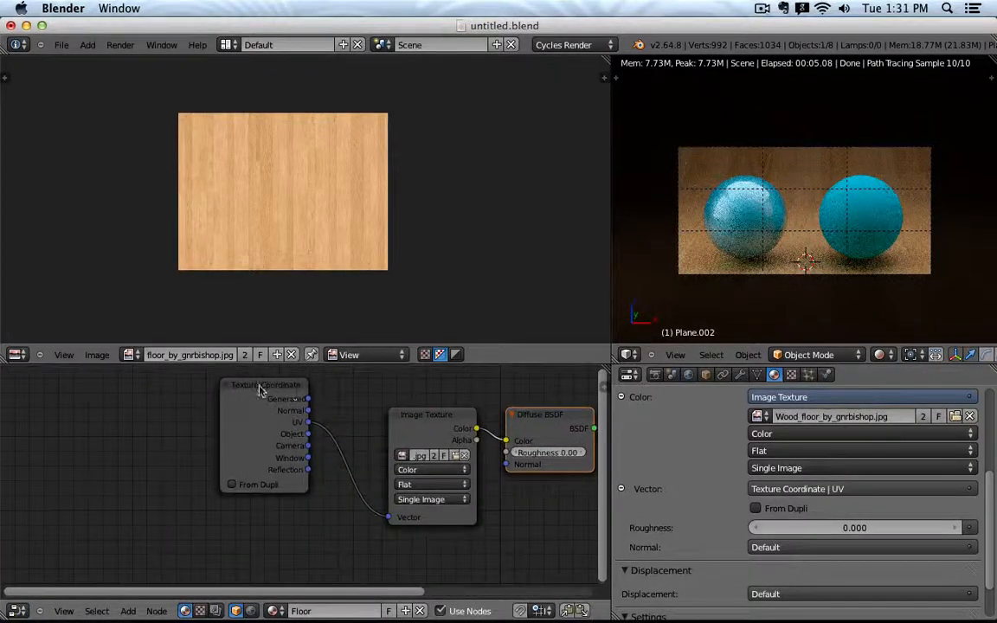
{"action": "left_click_drag", "start_coordinate": [261, 390], "coordinate": [66, 412]}
{"action": "key", "text": "shift+a"}
{"action": "mouse_move", "coordinate": [252, 426]}
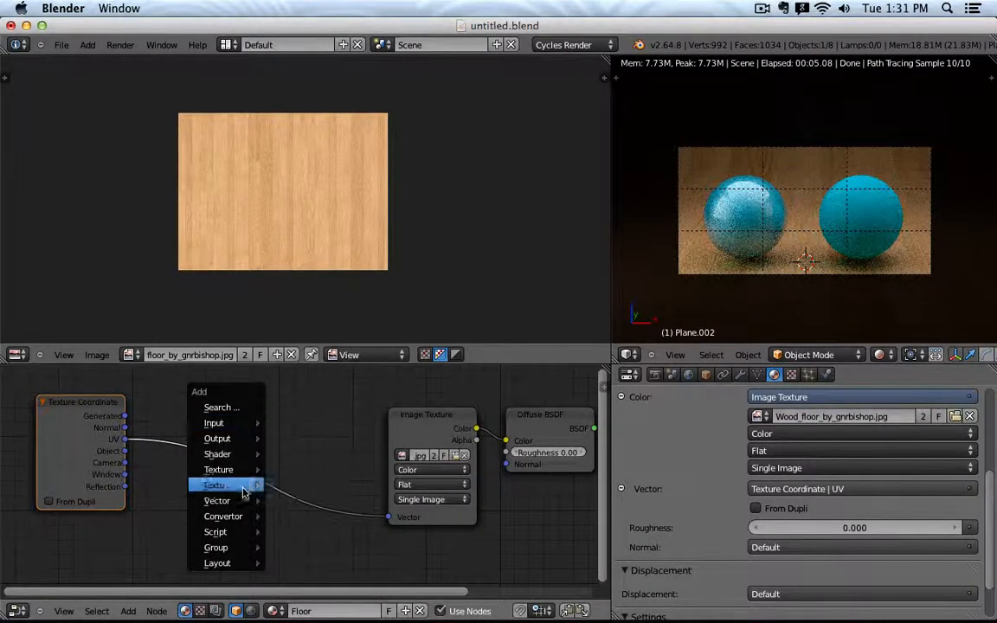
{"action": "mouse_move", "coordinate": [240, 502]}
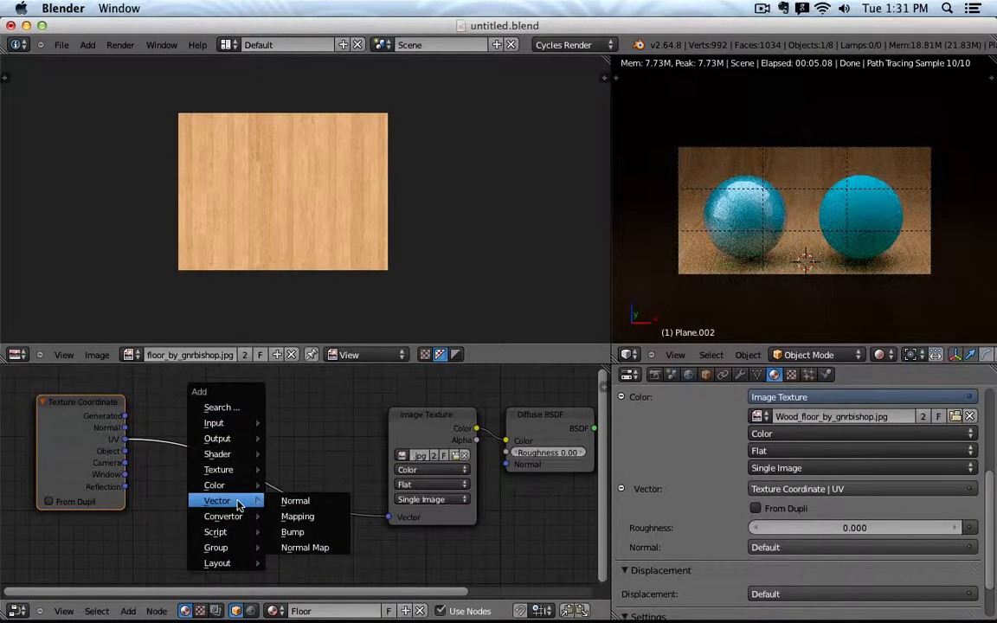
{"action": "left_click", "coordinate": [294, 517]}
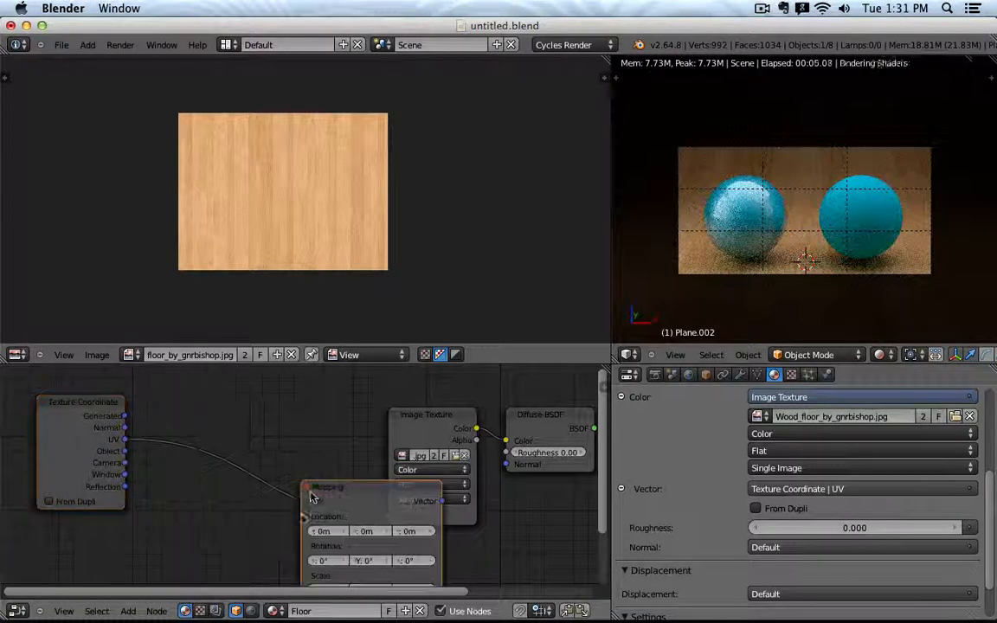
{"action": "left_click", "coordinate": [238, 472]}
Set the Mapping node's X scale to 2.
{"action": "middle_click_drag", "start_coordinate": [242, 472], "coordinate": [278, 434]}
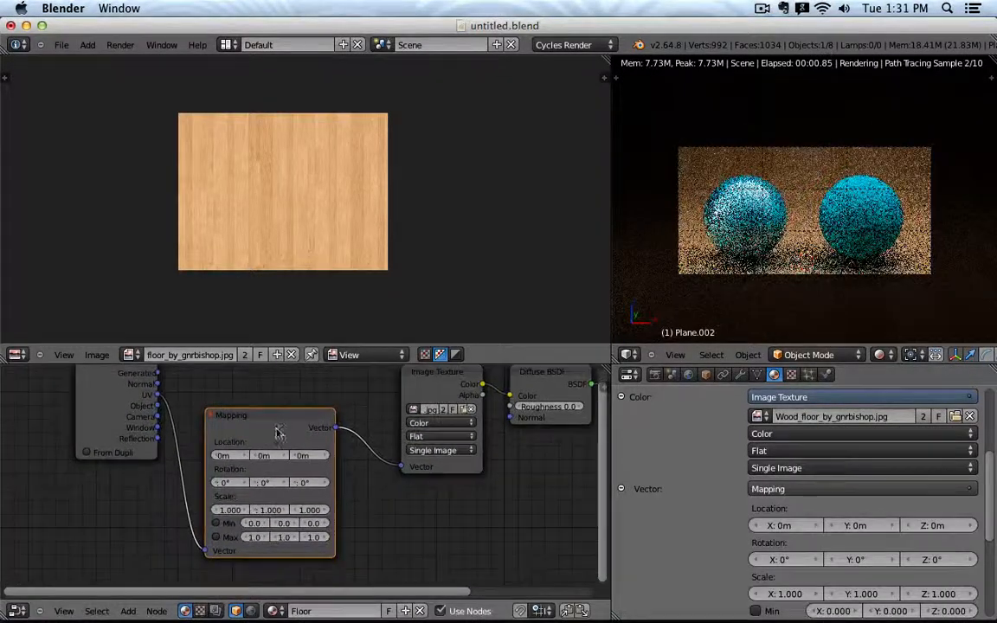
{"action": "left_click", "coordinate": [226, 510]}
{"action": "type", "text": "2"}
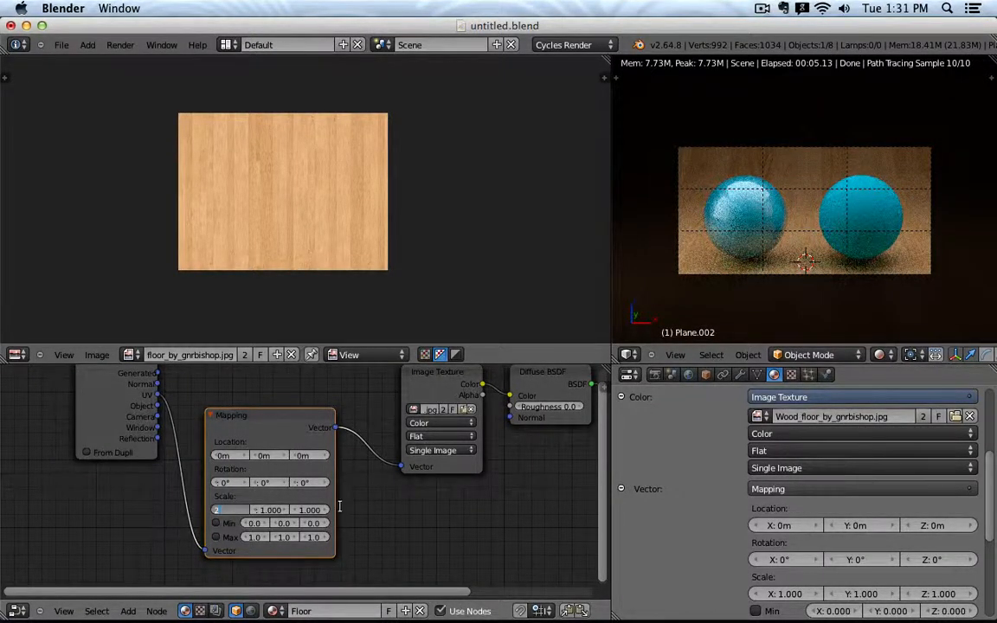
{"action": "key", "text": "Return"}
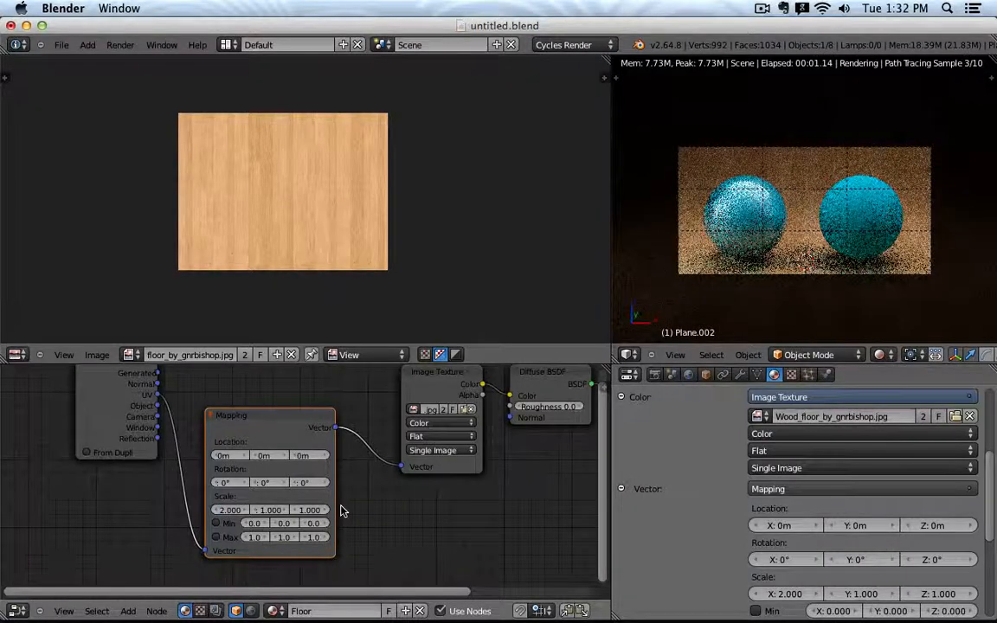
Try an X scale of 20 on the Mapping node and restore it to 2.
{"action": "left_click", "coordinate": [232, 510]}
{"action": "type", "text": "20"}
{"action": "key", "text": "Return"}
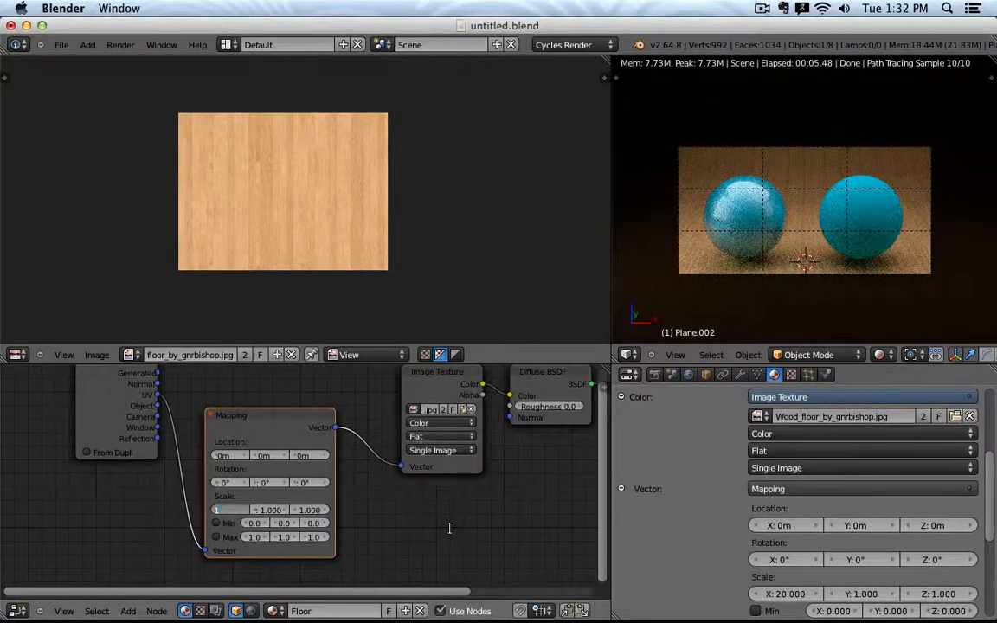
{"action": "key", "text": "Return"}
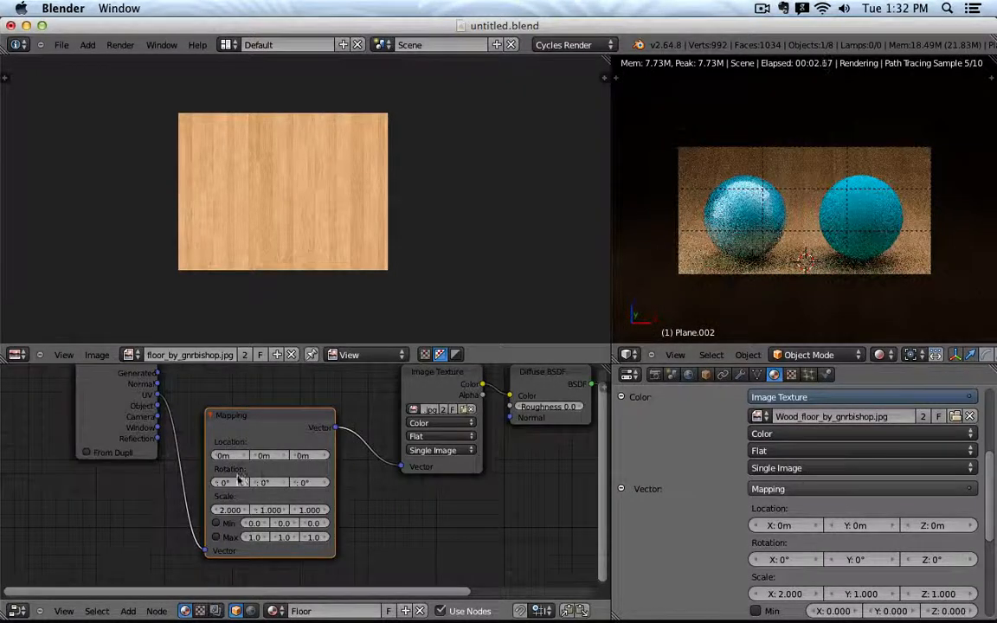
Narrow the floor's entire UV layout along X around its centre in Edit Mode, and return to Object Mode.
{"action": "key", "text": "Tab"}
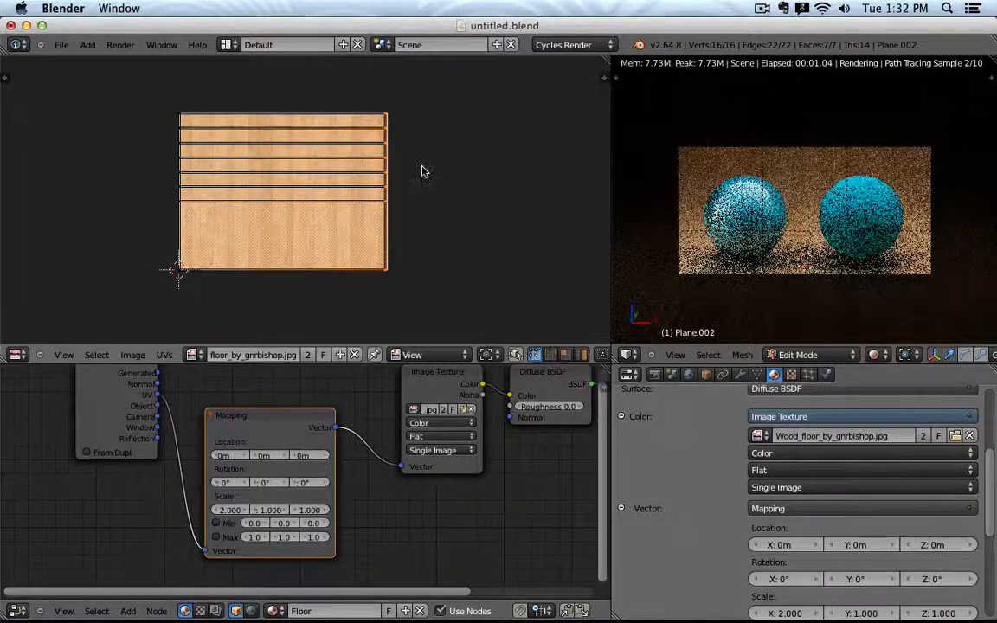
{"action": "key", "text": "a"}
{"action": "key", "text": "s"}
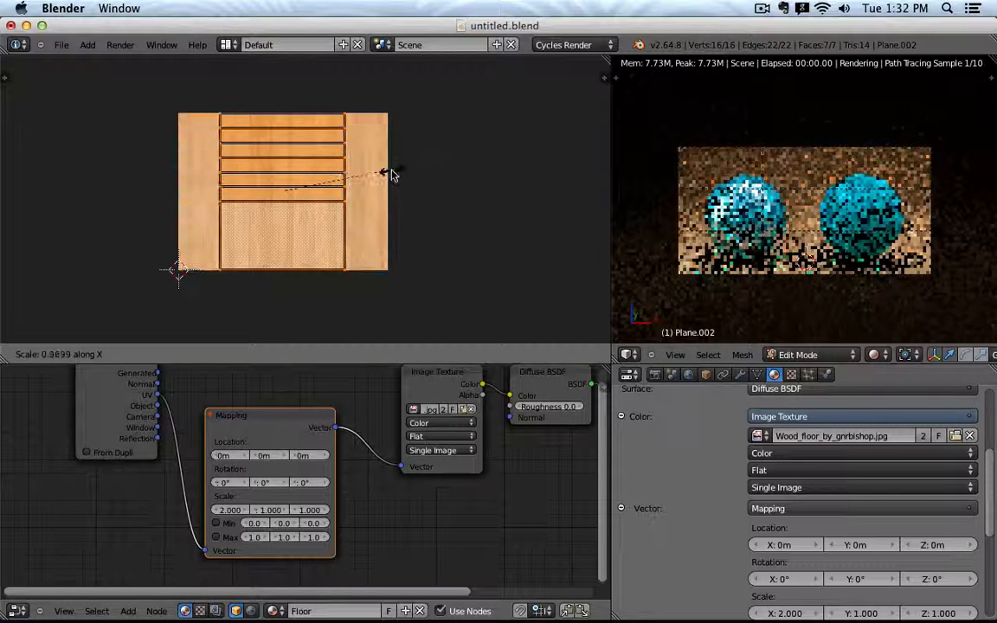
{"action": "left_click", "coordinate": [390, 173]}
{"action": "key", "text": "r"}
{"action": "key", "text": "Escape"}
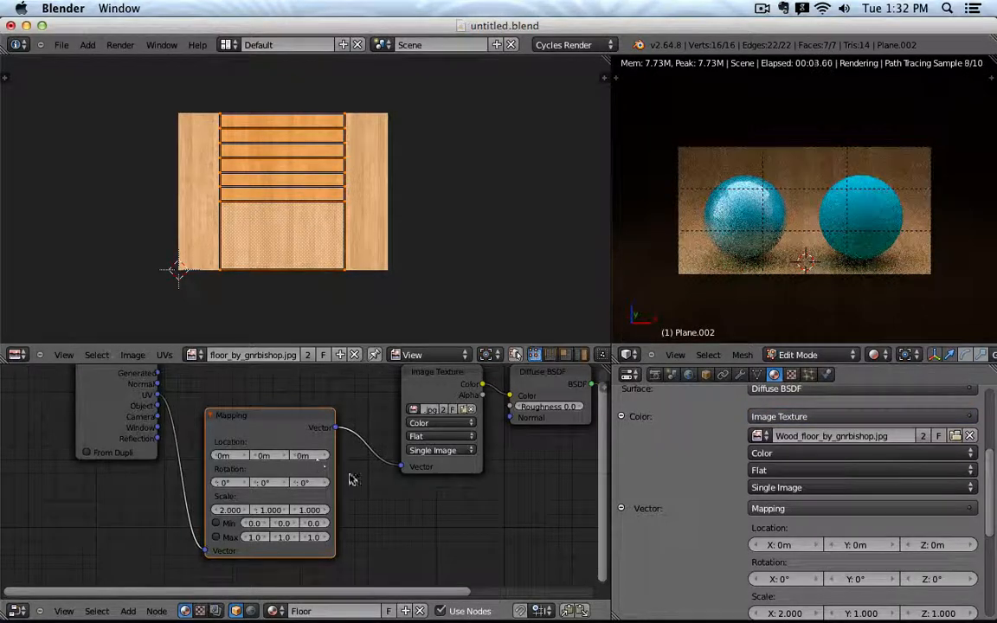
{"action": "scroll", "coordinate": [353, 479], "scroll_direction": "down", "scroll_amount": 1}
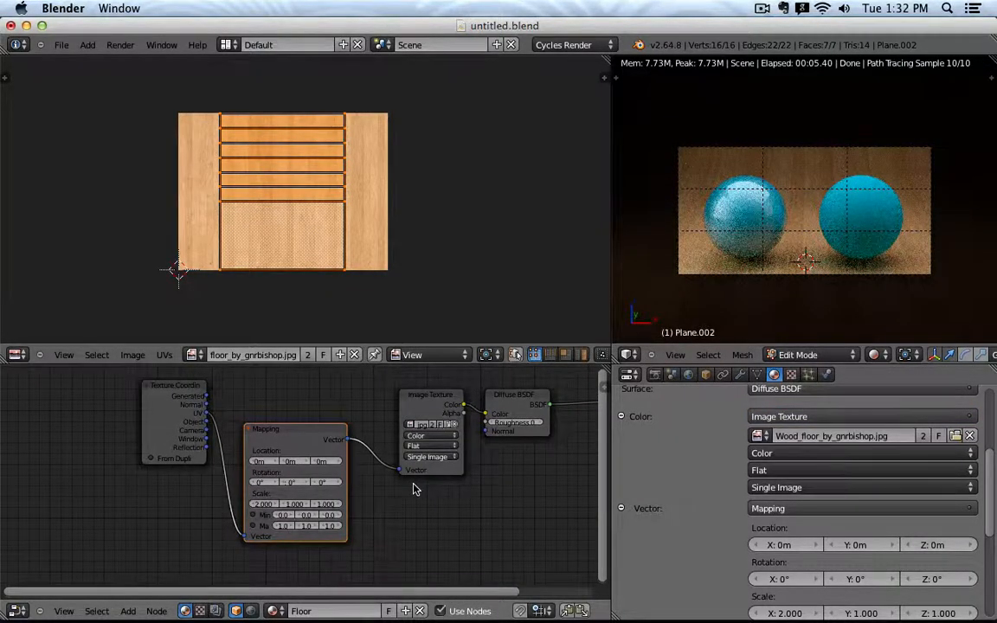
{"action": "middle_click_drag", "start_coordinate": [442, 491], "coordinate": [238, 505]}
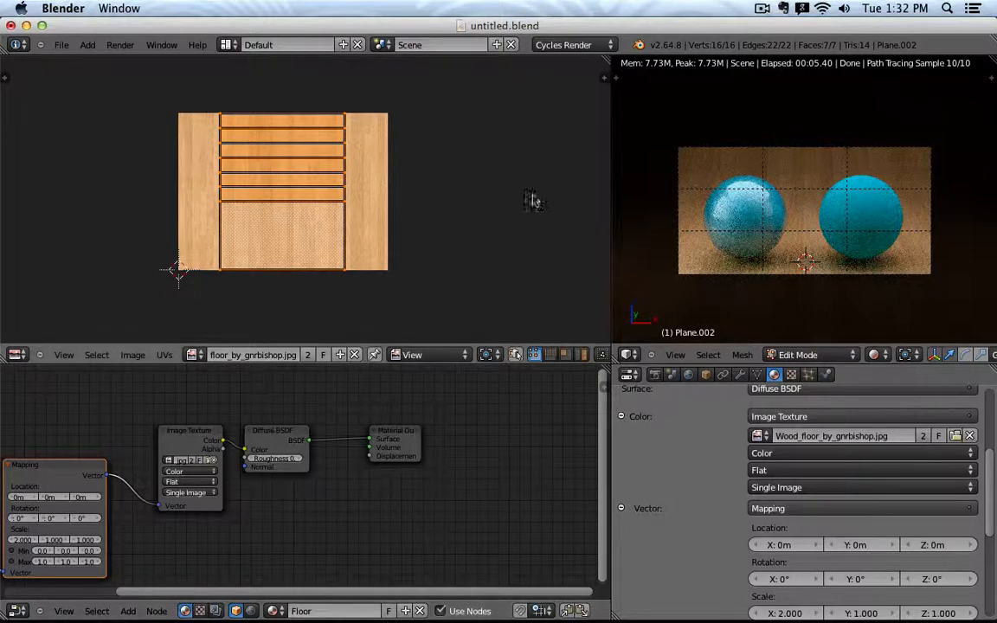
{"action": "key", "text": "Tab"}
Spread the floor material's Diffuse BSDF and Material Output nodes apart to make room between them.
{"action": "scroll", "coordinate": [274, 468], "scroll_direction": "down", "scroll_amount": 2}
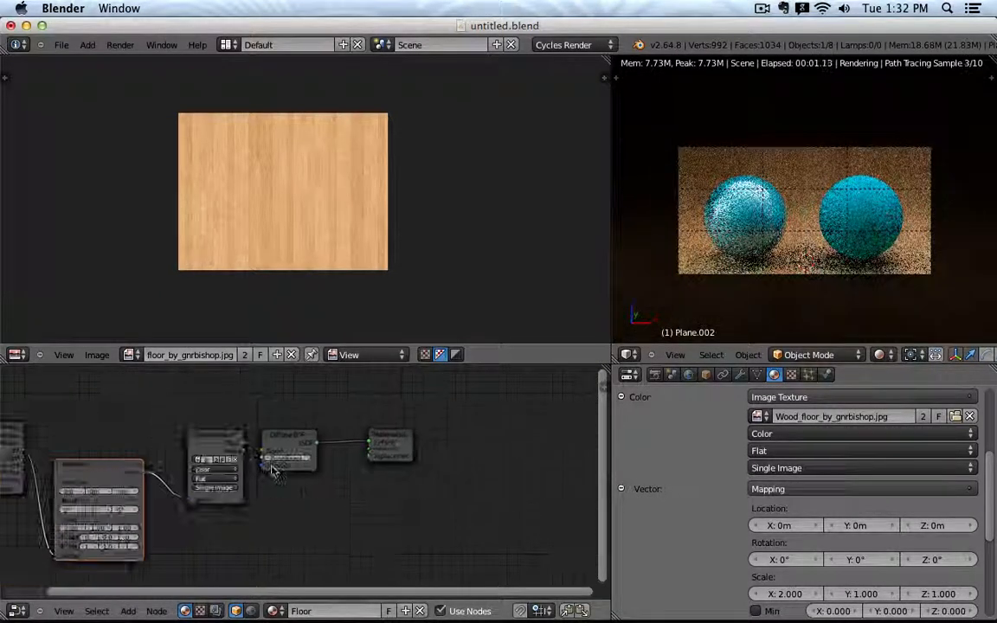
{"action": "middle_click_drag", "start_coordinate": [274, 467], "coordinate": [323, 461]}
{"action": "left_click_drag", "start_coordinate": [442, 434], "coordinate": [515, 427]}
{"action": "left_click_drag", "start_coordinate": [336, 431], "coordinate": [372, 432]}
{"action": "scroll", "coordinate": [339, 418], "scroll_direction": "up", "scroll_amount": 2}
Add a Glossy BSDF node and place it below the Diffuse BSDF node.
{"action": "key", "text": "shift+a"}
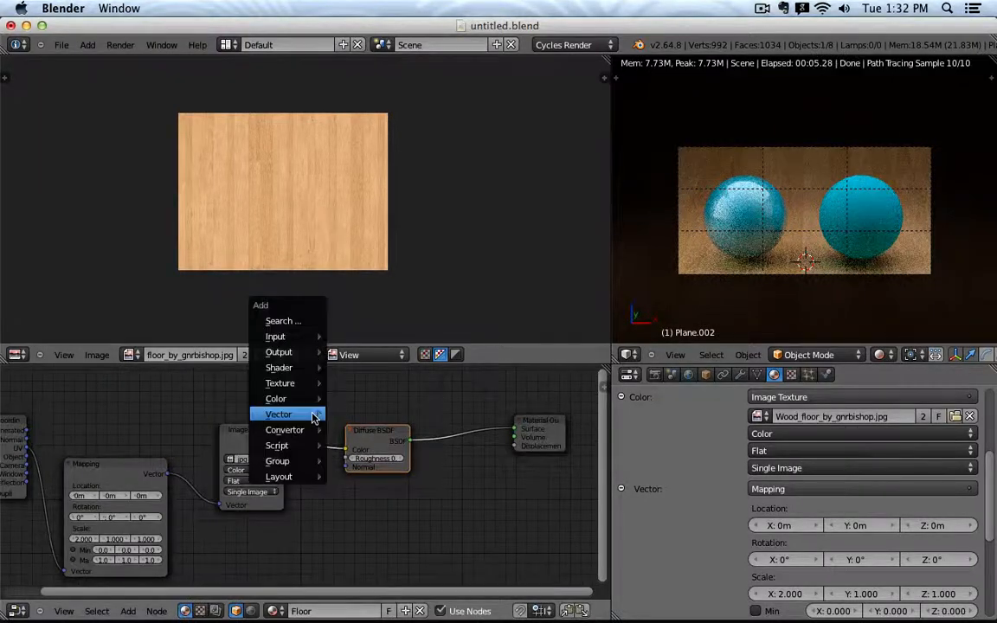
{"action": "mouse_move", "coordinate": [313, 416]}
{"action": "mouse_move", "coordinate": [303, 368]}
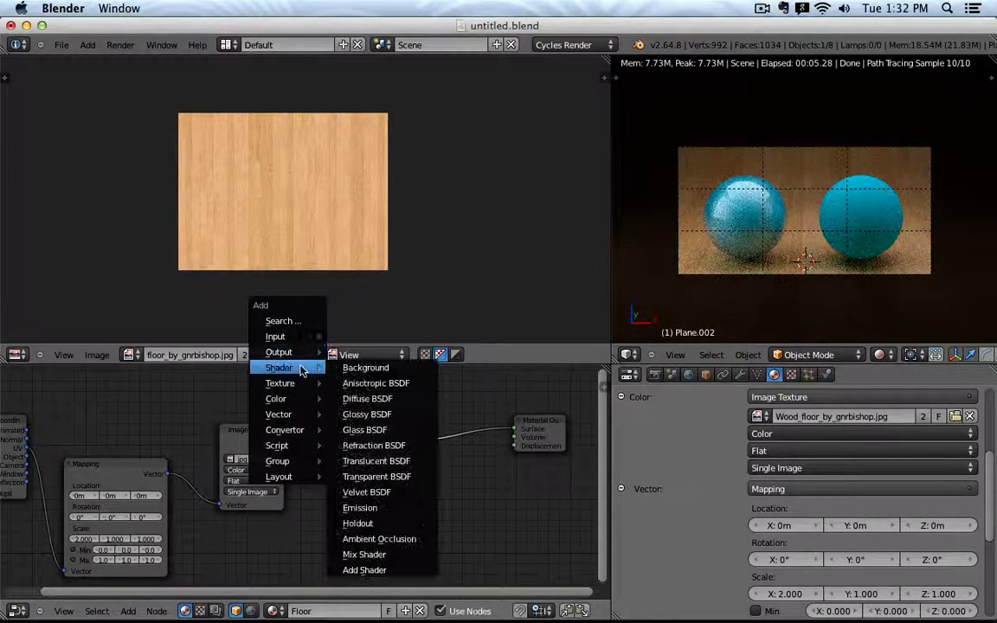
{"action": "left_click", "coordinate": [388, 415]}
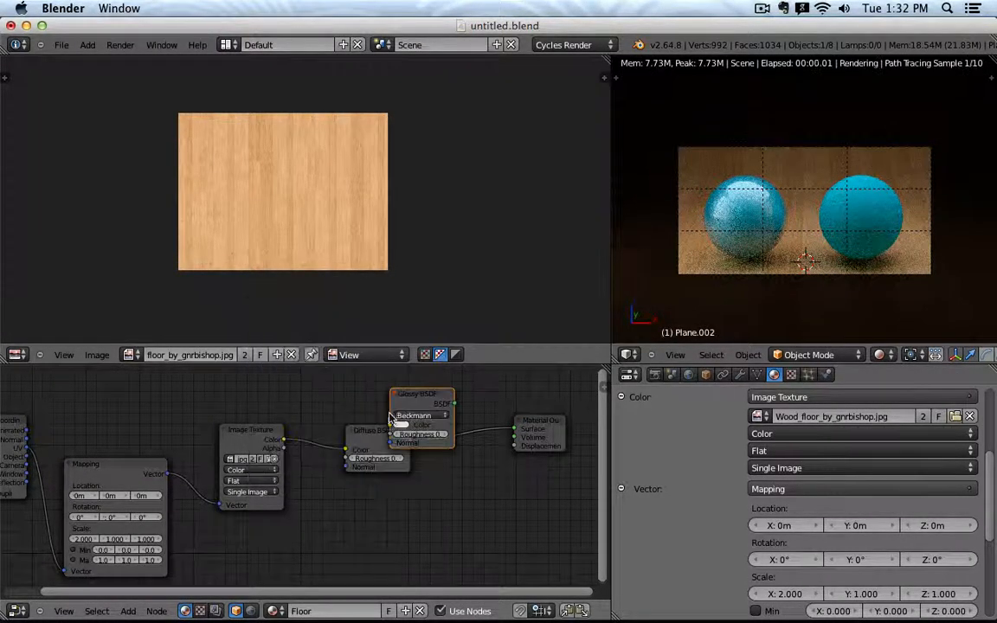
{"action": "left_click", "coordinate": [381, 512]}
Insert a Mix Shader between the Diffuse BSDF and Material Output, and connect the Glossy BSDF to its second shader input.
{"action": "key", "text": "shift+a"}
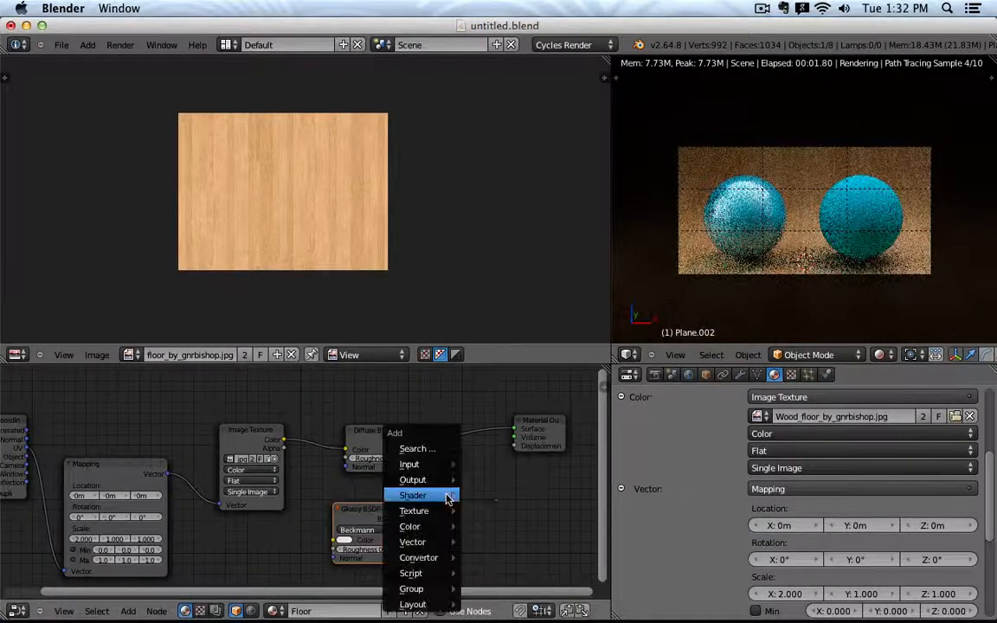
{"action": "mouse_move", "coordinate": [450, 495]}
{"action": "left_click", "coordinate": [497, 480]}
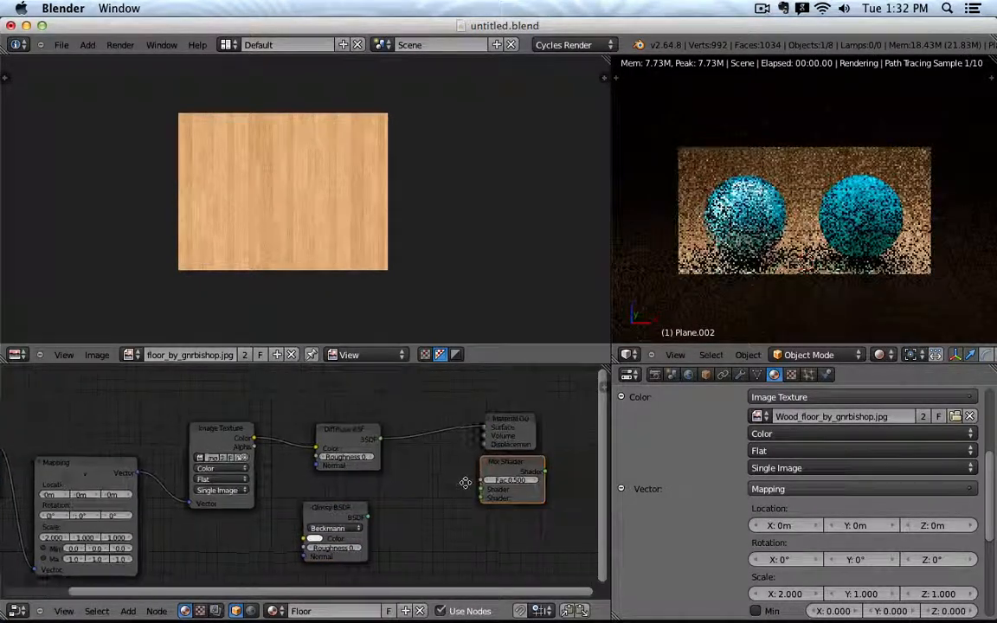
{"action": "left_click", "coordinate": [364, 435]}
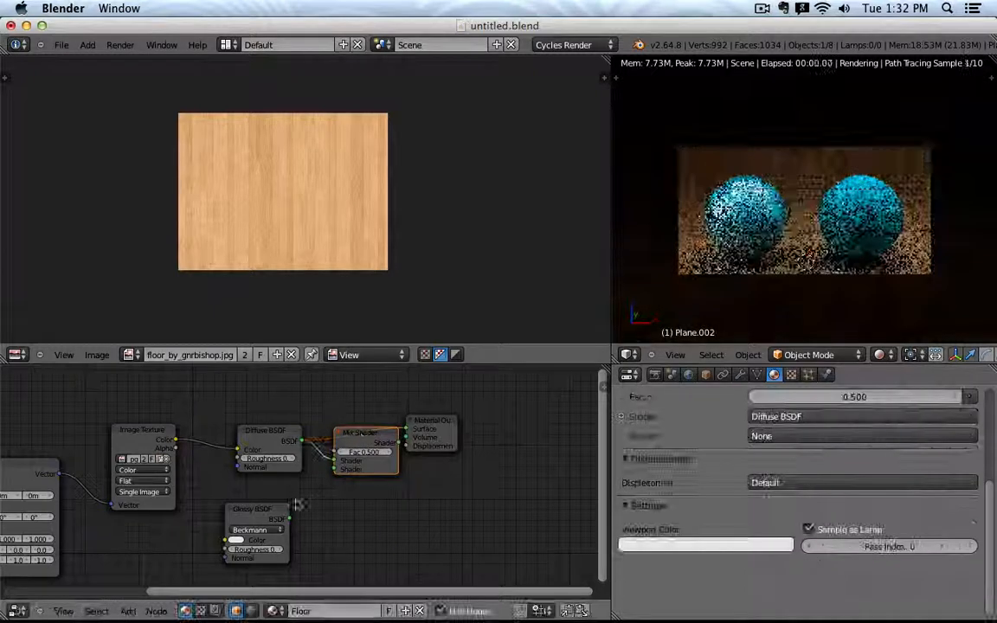
{"action": "left_click_drag", "start_coordinate": [290, 519], "coordinate": [335, 469]}
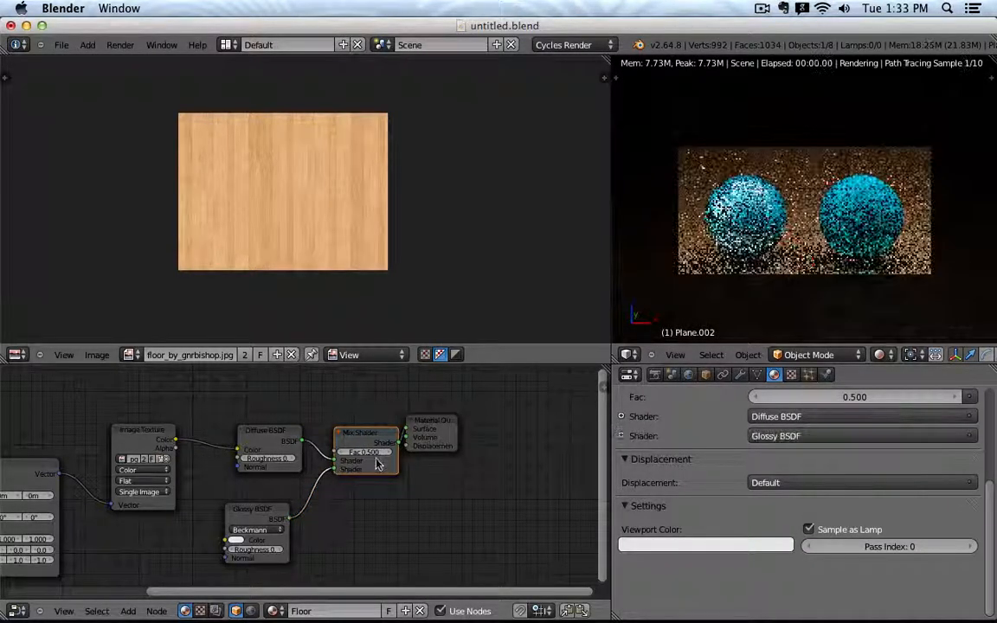
Set the floor's Glossy BSDF roughness to 0.2 and the Mix Shader factor to 0.2.
{"action": "left_click", "coordinate": [255, 550]}
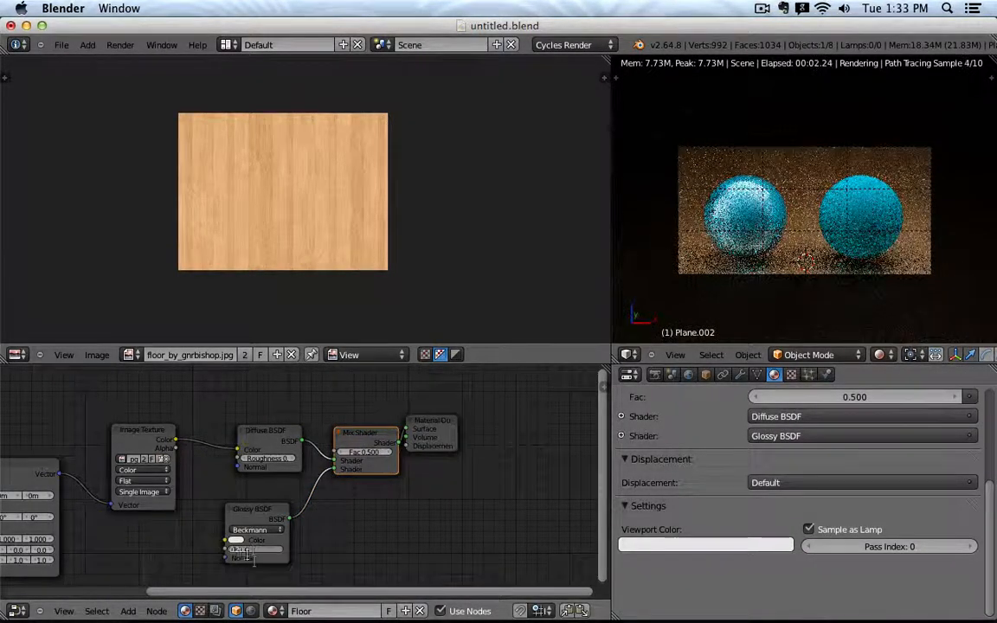
{"action": "key", "text": "Return"}
{"action": "scroll", "coordinate": [446, 467], "scroll_direction": "up", "scroll_amount": 10}
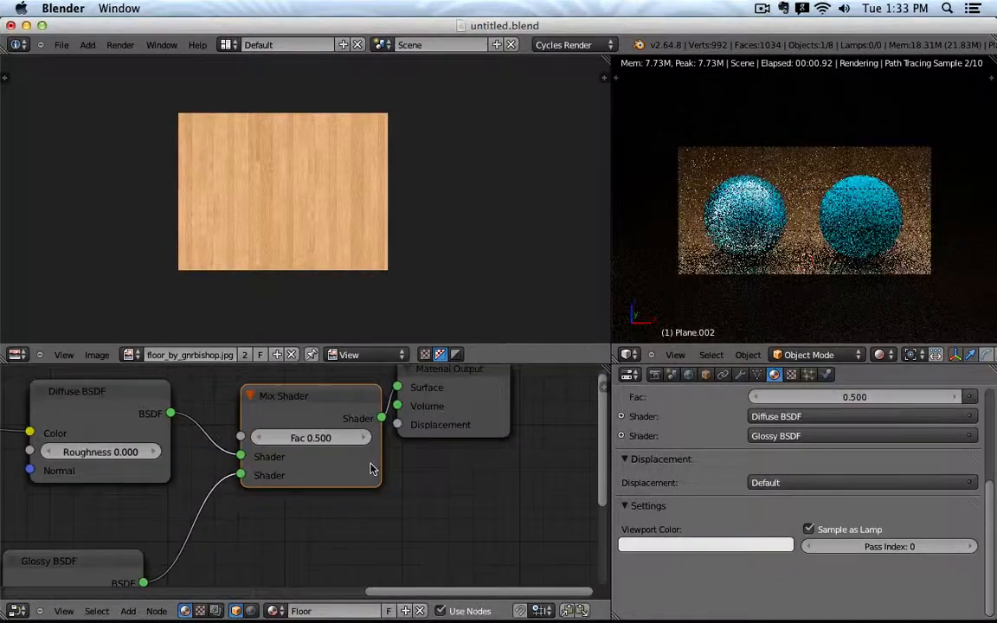
{"action": "left_click", "coordinate": [313, 435]}
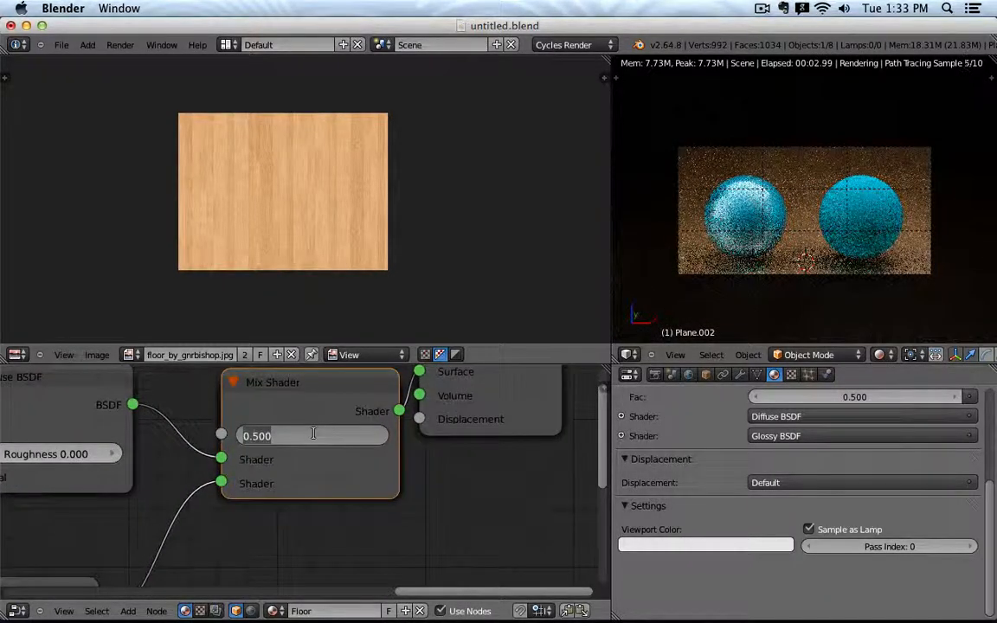
{"action": "key", "text": "BackSpace"}
{"action": "type", "text": ".2"}
{"action": "key", "text": "Return"}
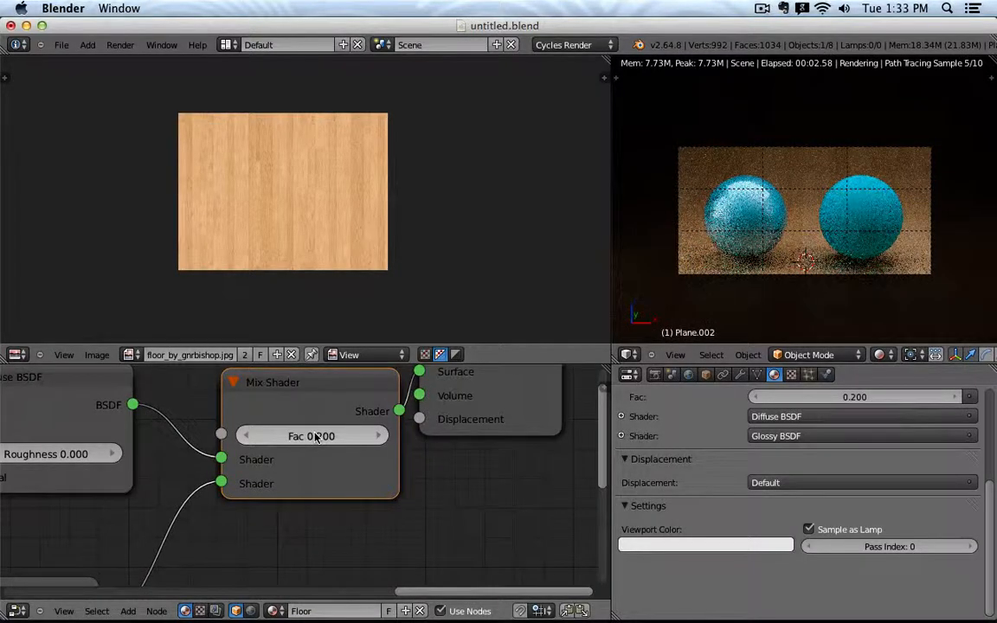
Delete the final Mix Shader from the left sphere's material and connect its Diffuse BSDF directly to the Material Output's Surface.
{"action": "right_click", "coordinate": [744, 212]}
{"action": "scroll", "coordinate": [267, 447], "scroll_direction": "down", "scroll_amount": 8}
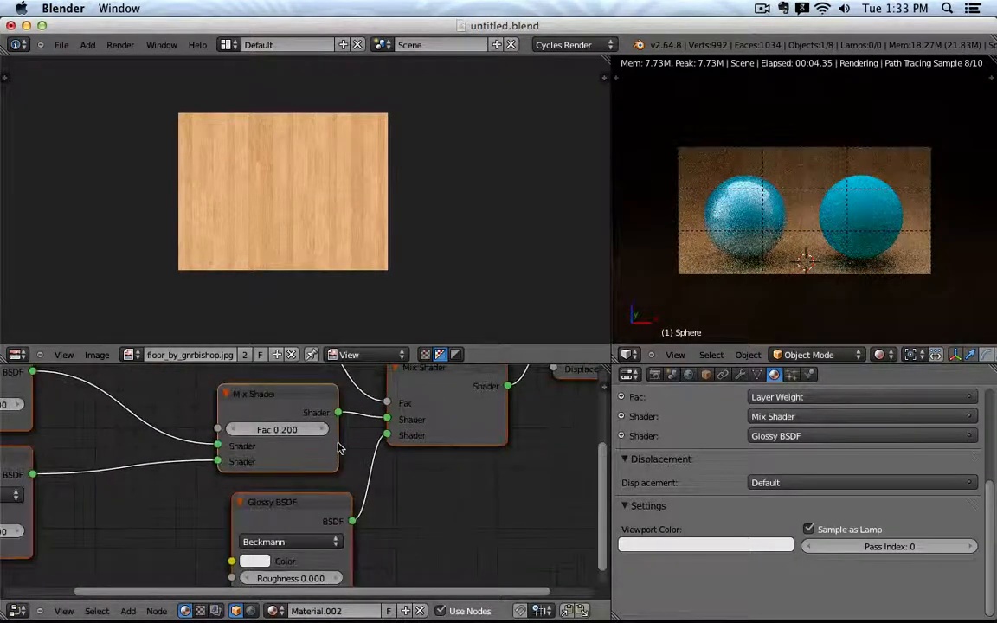
{"action": "scroll", "coordinate": [267, 448], "scroll_direction": "up", "scroll_amount": 3}
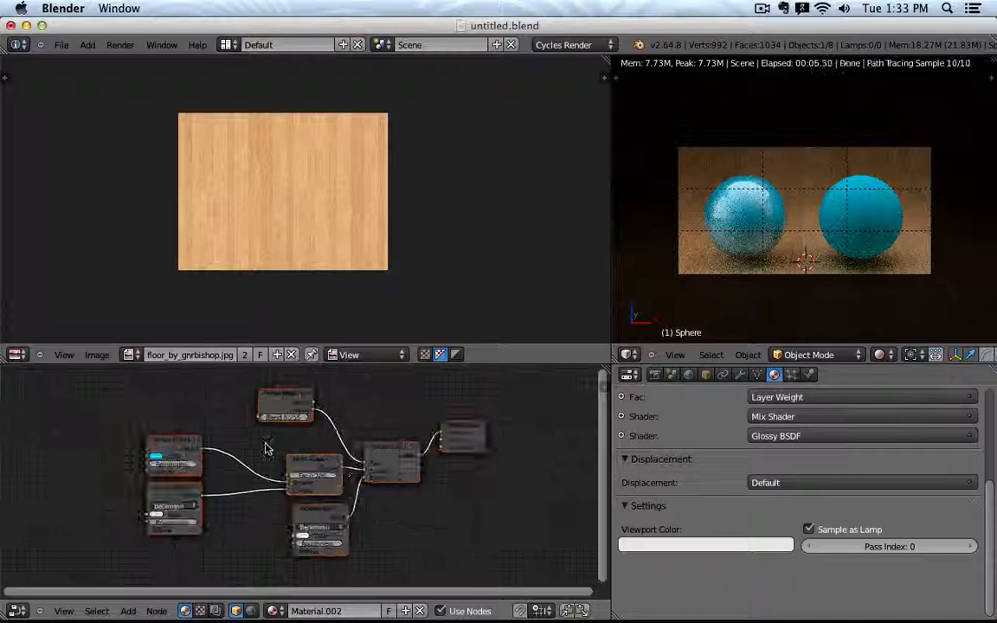
{"action": "left_click", "coordinate": [385, 450]}
{"action": "key", "text": "x"}
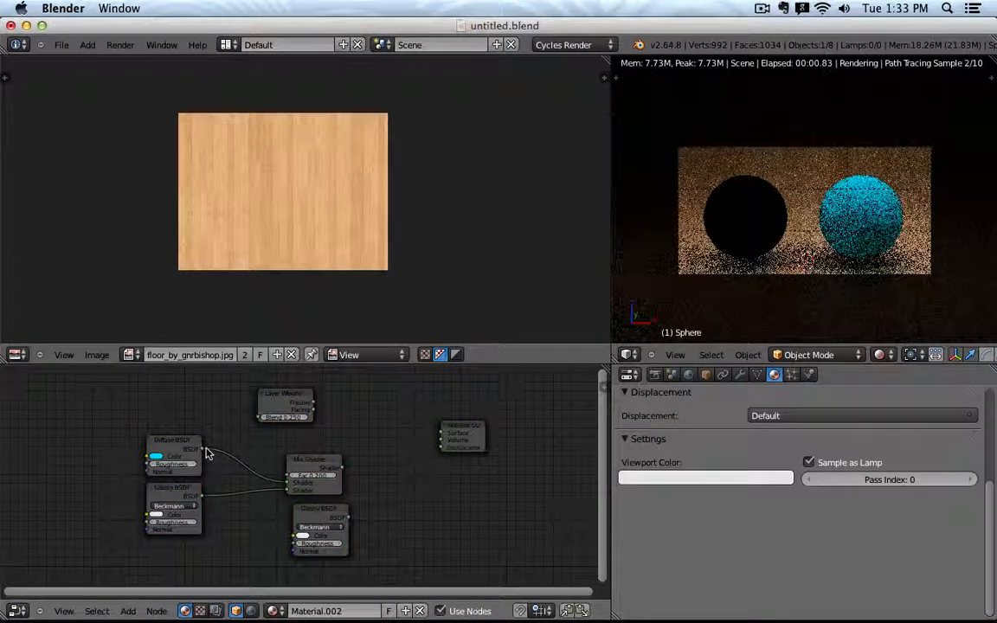
{"action": "left_click_drag", "start_coordinate": [202, 449], "coordinate": [440, 436]}
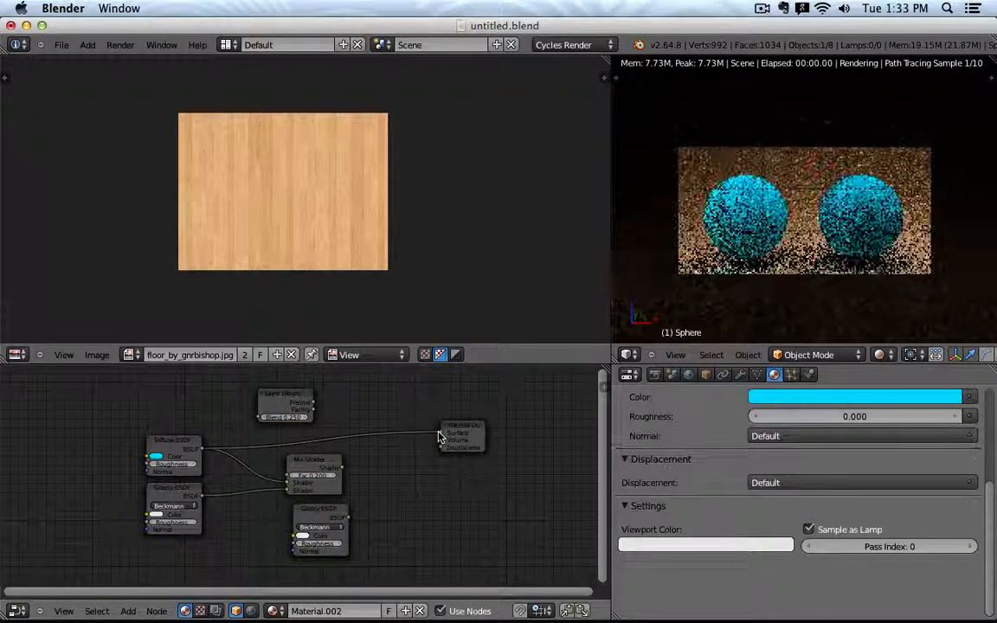
Select the floor plane again and set its Glossy BSDF roughness to 0.
{"action": "right_click", "coordinate": [847, 216]}
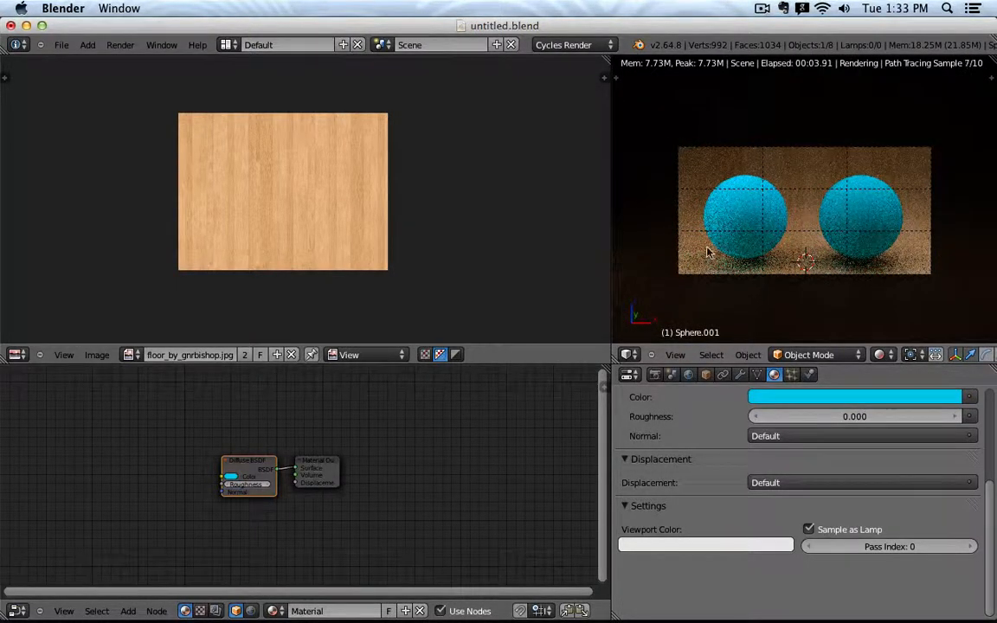
{"action": "scroll", "coordinate": [707, 252], "scroll_direction": "up", "scroll_amount": 2}
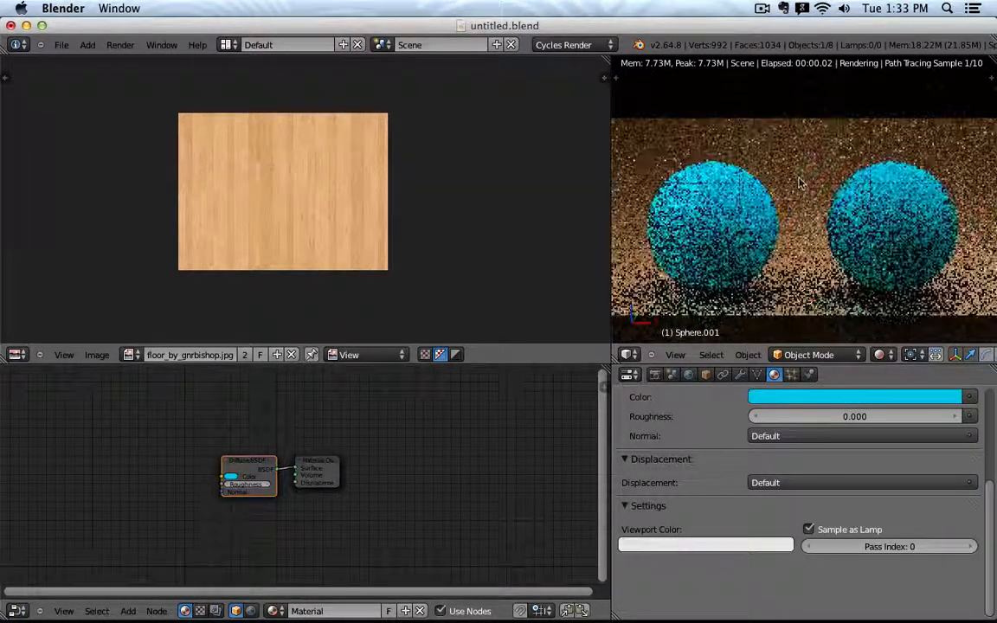
{"action": "right_click", "coordinate": [800, 182]}
{"action": "scroll", "coordinate": [329, 467], "scroll_direction": "up", "scroll_amount": 3}
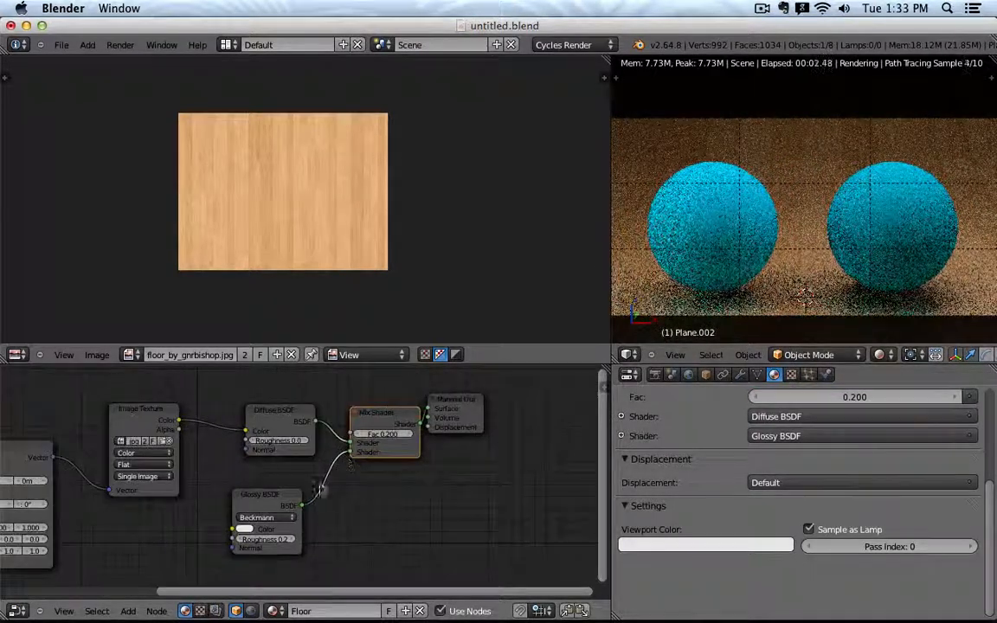
{"action": "left_click", "coordinate": [277, 538]}
{"action": "type", "text": "0"}
{"action": "key", "text": "Return"}
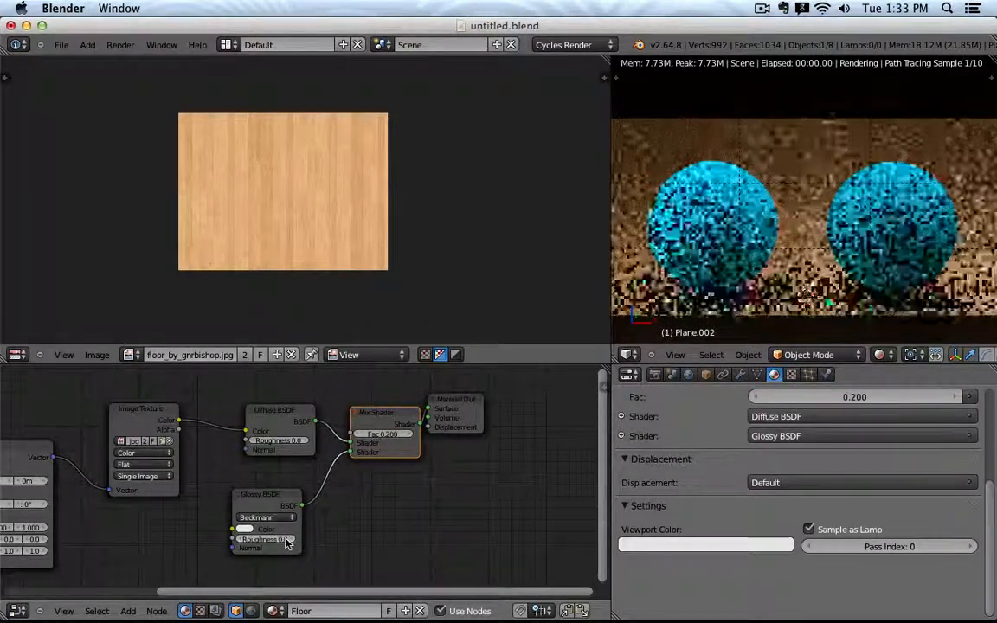
Try Mix Shader factors of 1 and 0.7 on the floor material.
{"action": "left_click_drag", "start_coordinate": [381, 434], "coordinate": [424, 434]}
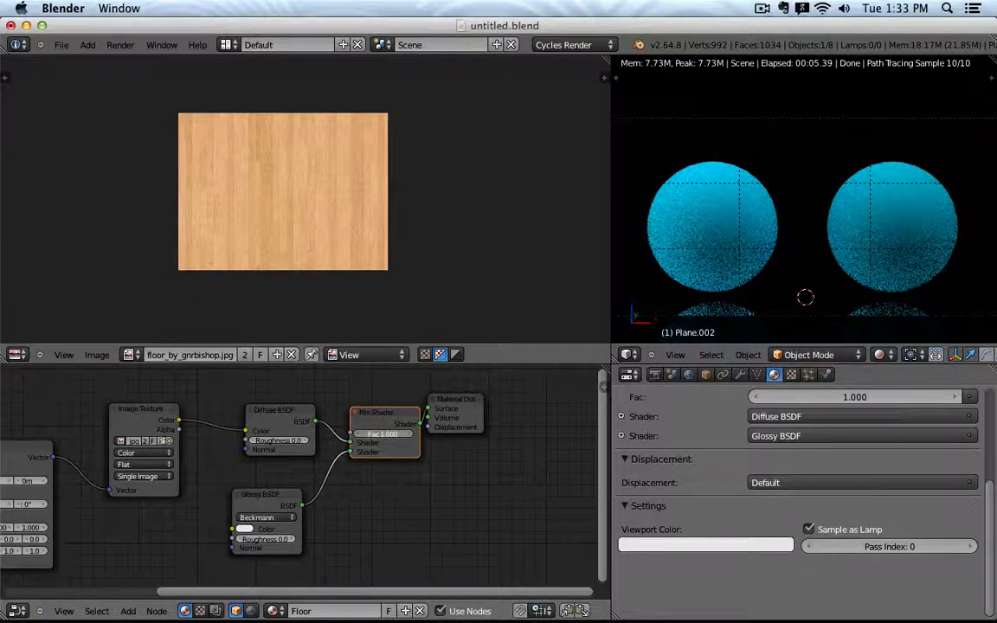
{"action": "left_click", "coordinate": [854, 397]}
{"action": "type", "text": "0.7"}
{"action": "key", "text": "Return"}
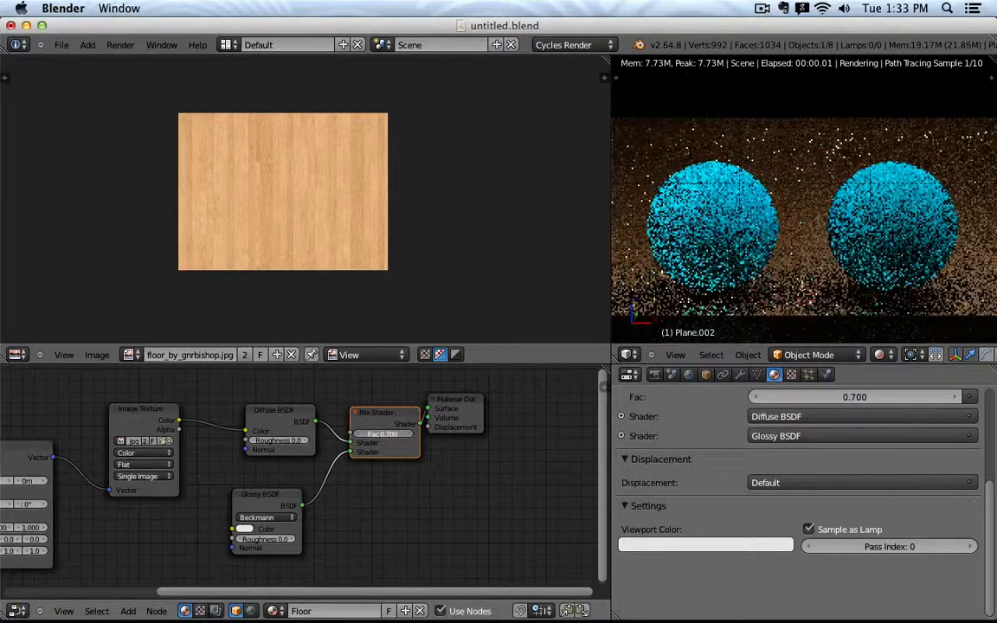
Open the World settings and set the floor material's Mix Shader factor to 0.2.
{"action": "left_click", "coordinate": [688, 374]}
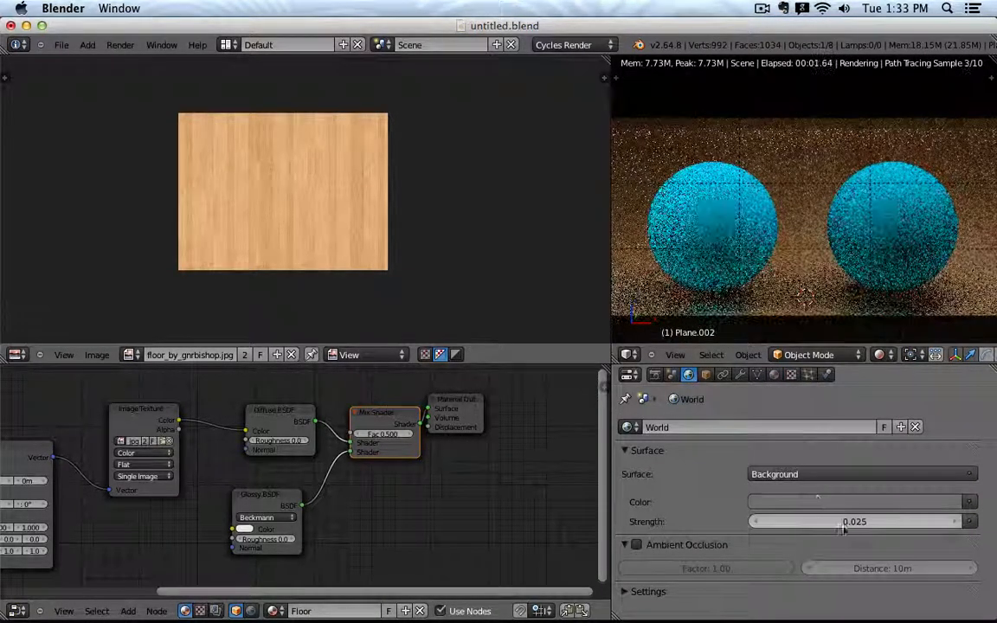
{"action": "left_click", "coordinate": [381, 440]}
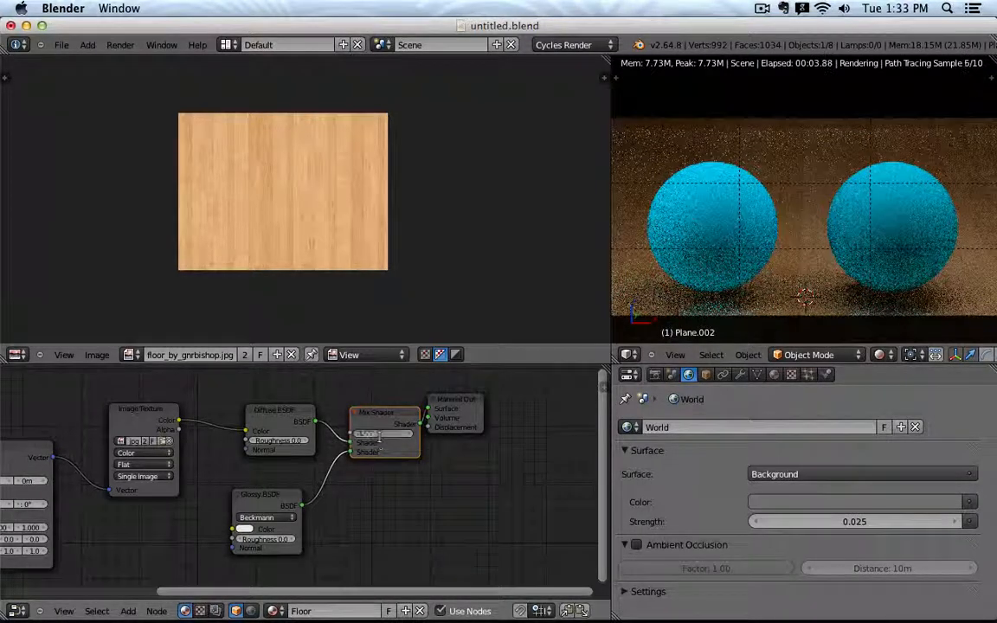
{"action": "type", "text": ".1"}
{"action": "key", "text": "Return"}
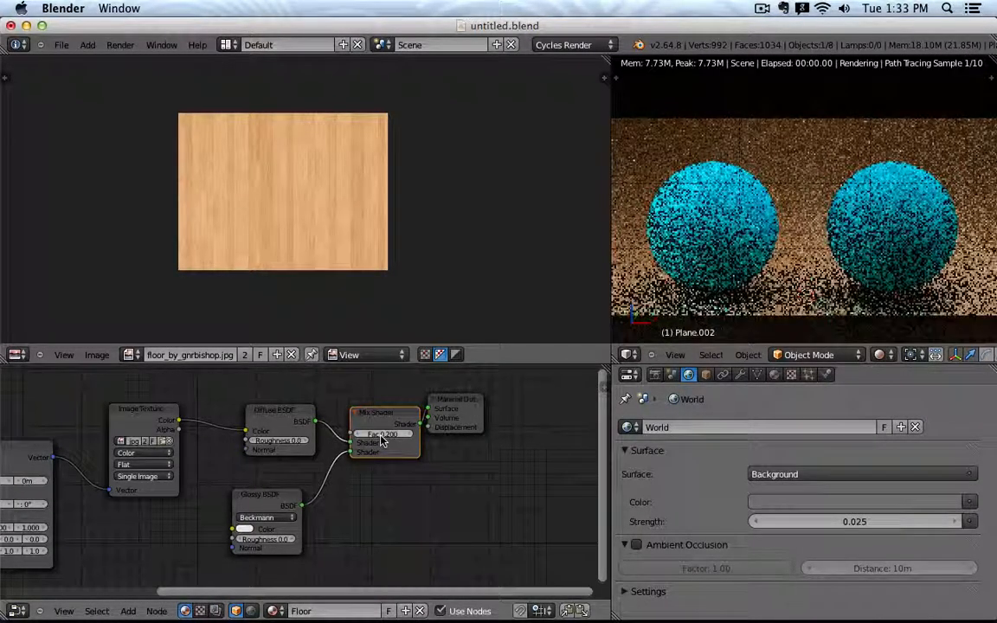
Try a Mix Shader factor of 0.5 on the floor material with Glossy BSDF roughness values of 0.2 and 0.
{"action": "left_click", "coordinate": [379, 436]}
{"action": "type", "text": ".5"}
{"action": "key", "text": "Return"}
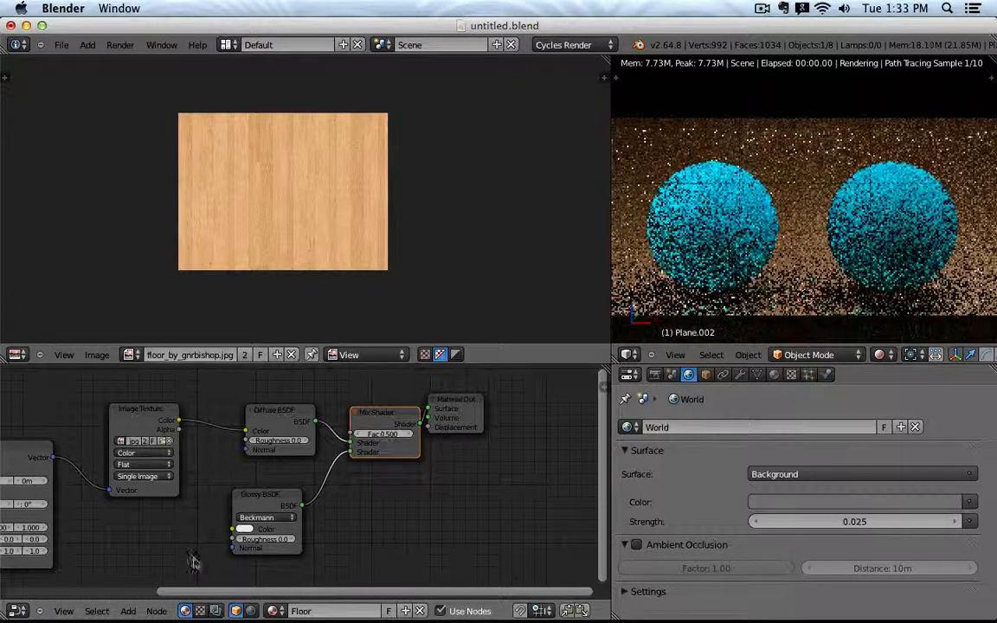
{"action": "left_click", "coordinate": [274, 539]}
{"action": "type", "text": ".2"}
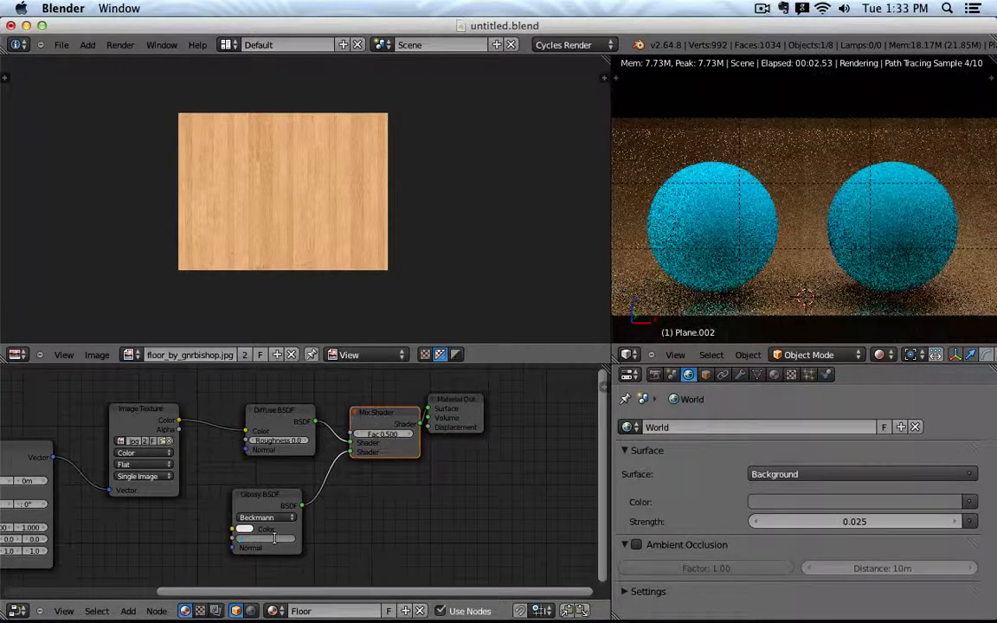
{"action": "key", "text": "Return"}
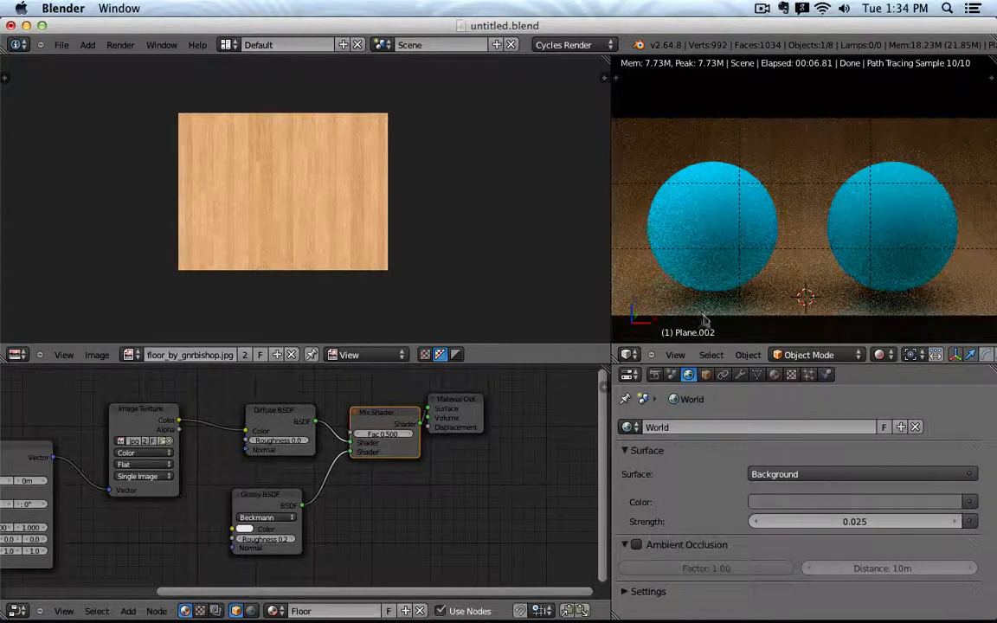
{"action": "left_click_drag", "start_coordinate": [278, 541], "coordinate": [263, 541]}
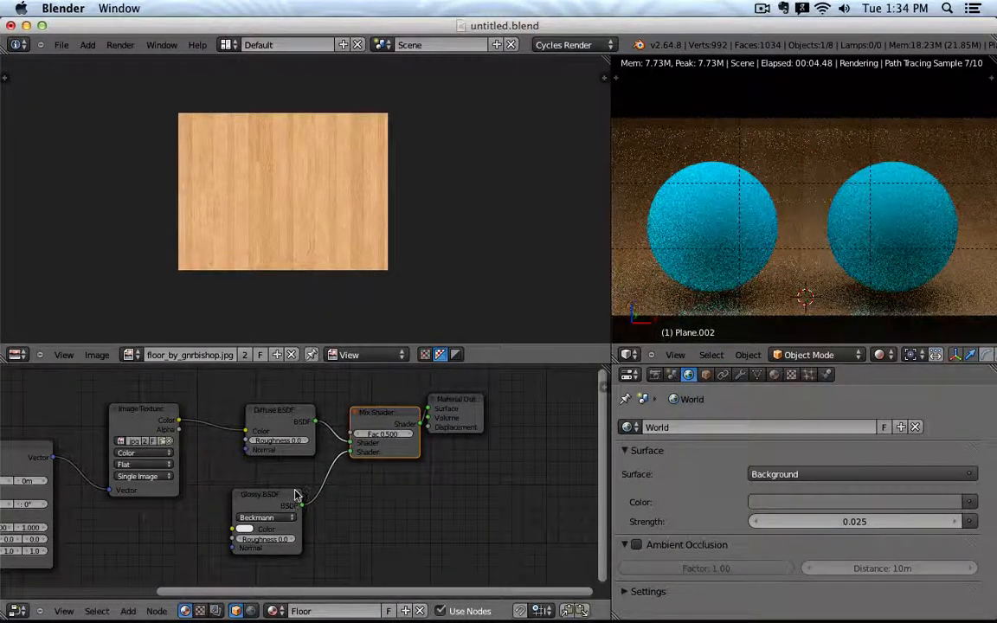
Set the floor material's Mix Shader factor to 0.2 and its Glossy BSDF roughness to 0.2.
{"action": "left_click", "coordinate": [380, 433]}
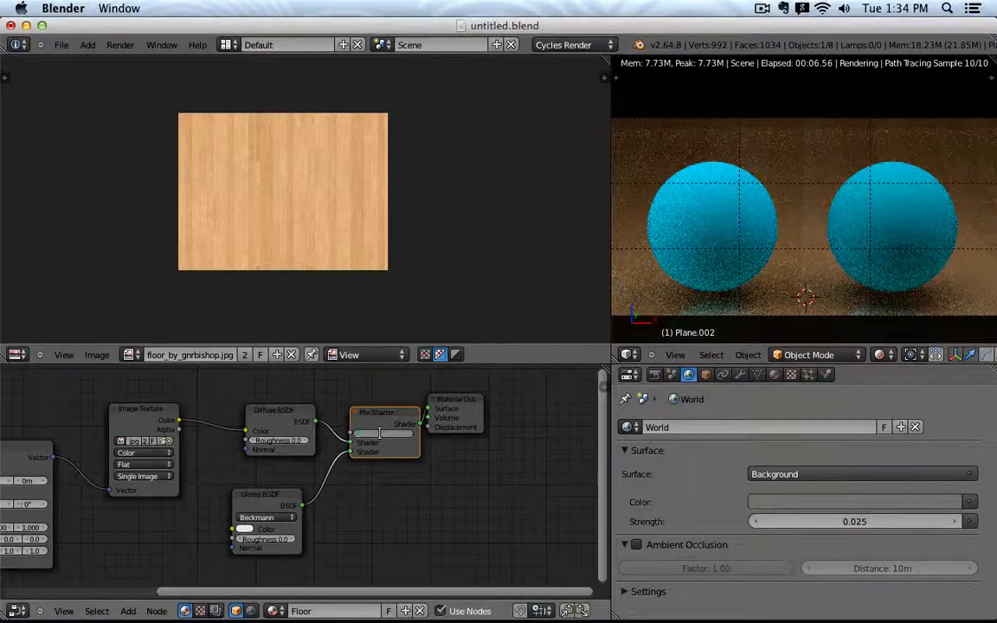
{"action": "type", "text": "0.2"}
{"action": "key", "text": "Return"}
{"action": "left_click", "coordinate": [255, 539]}
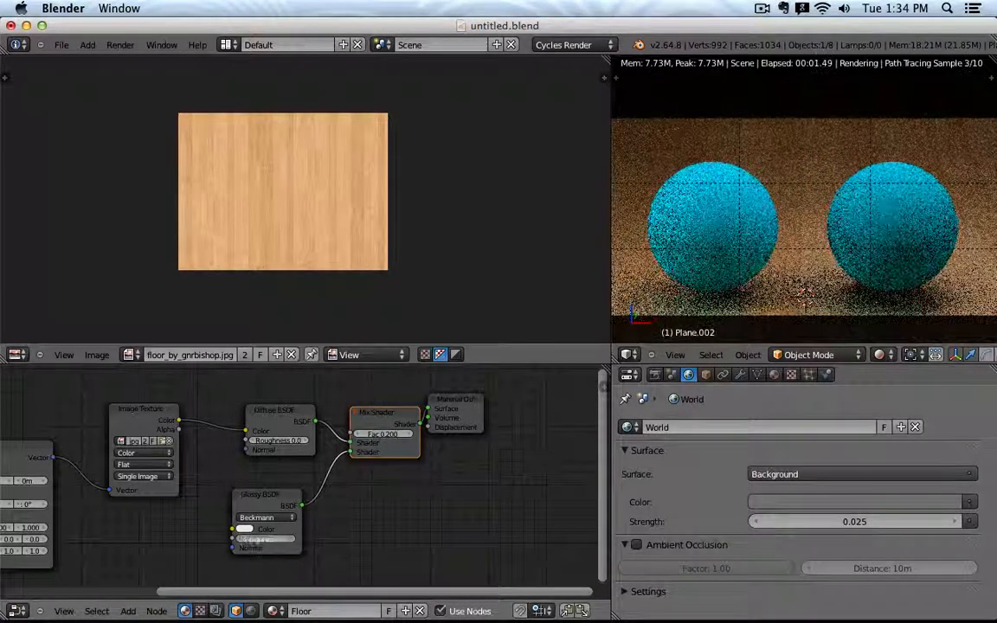
{"action": "type", "text": "0.2"}
{"action": "key", "text": "Return"}
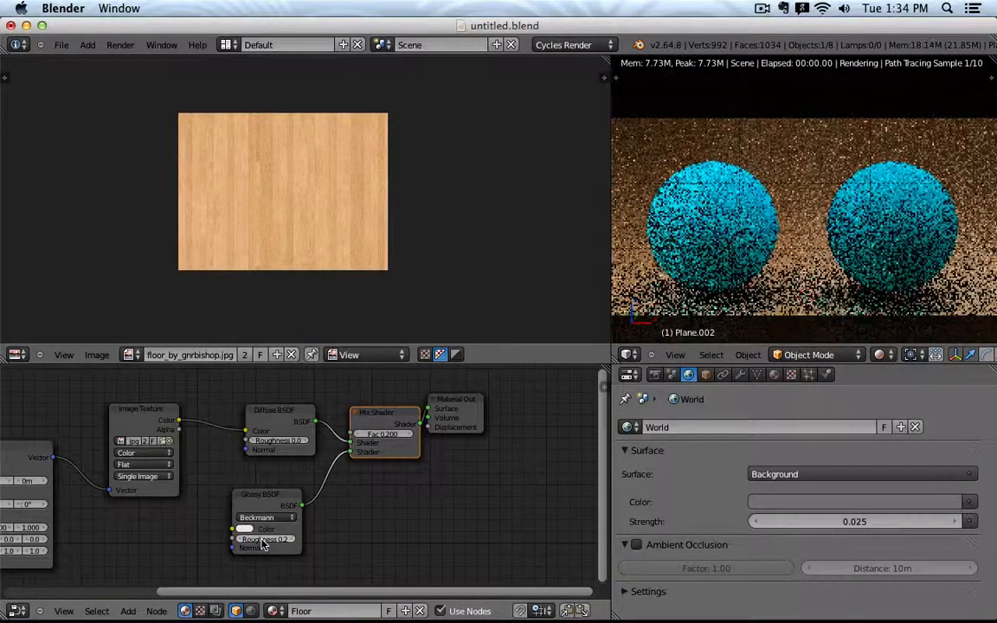